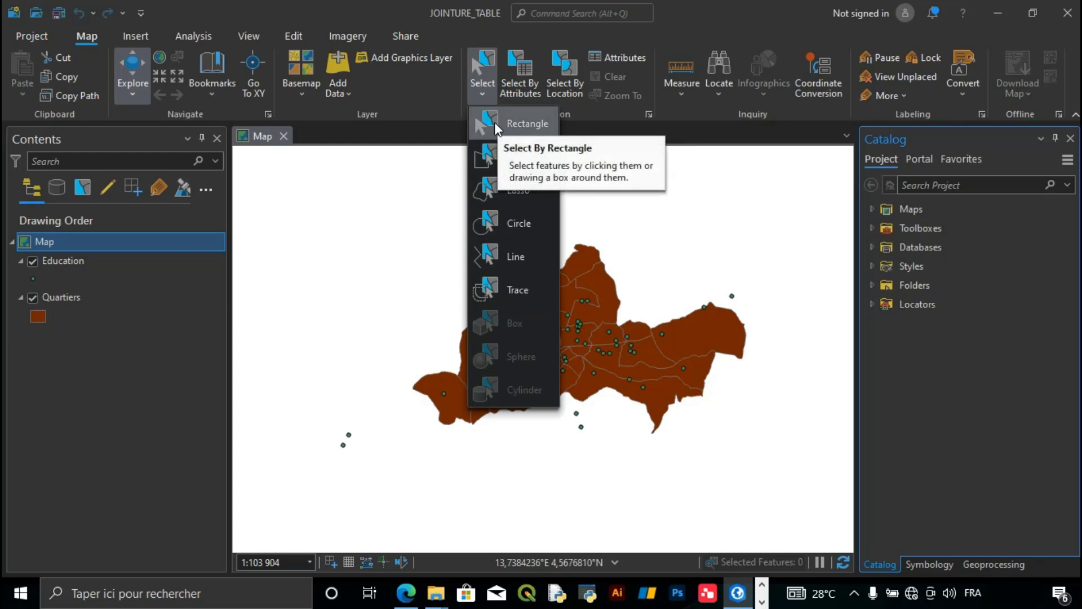
Step: Select the features in the southwestern part of the map with a rectangle, and clear that selection
left_click(495, 123)
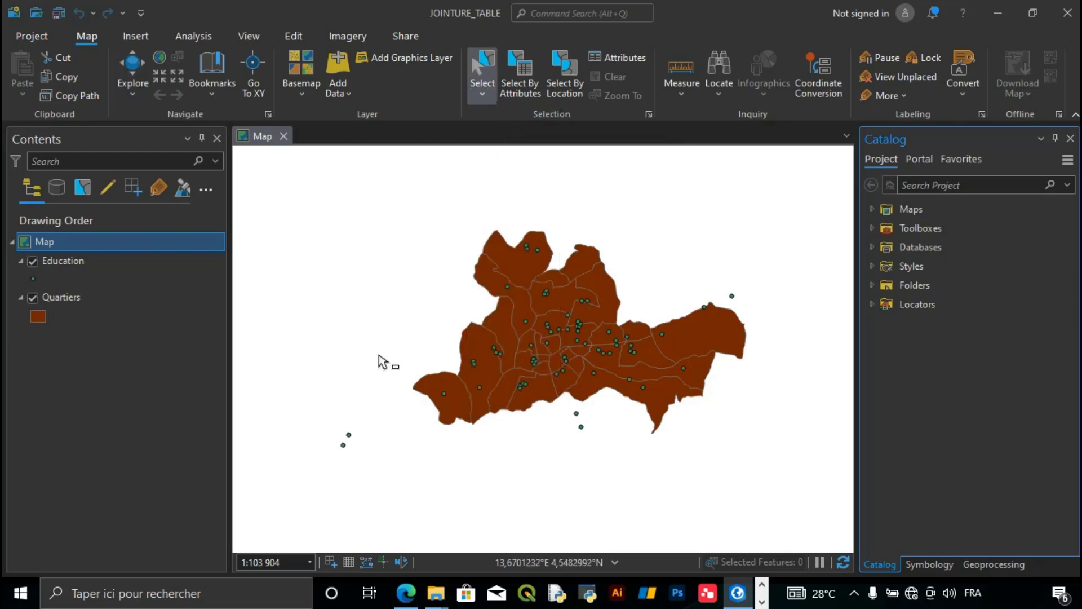
left_click_drag(379, 359, 507, 439)
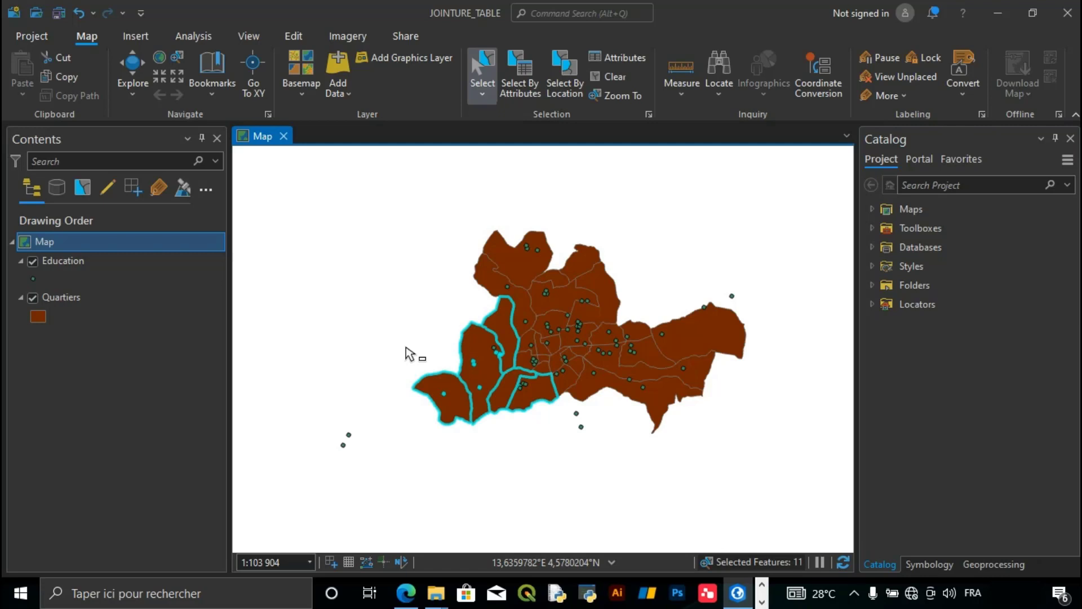
left_click(613, 79)
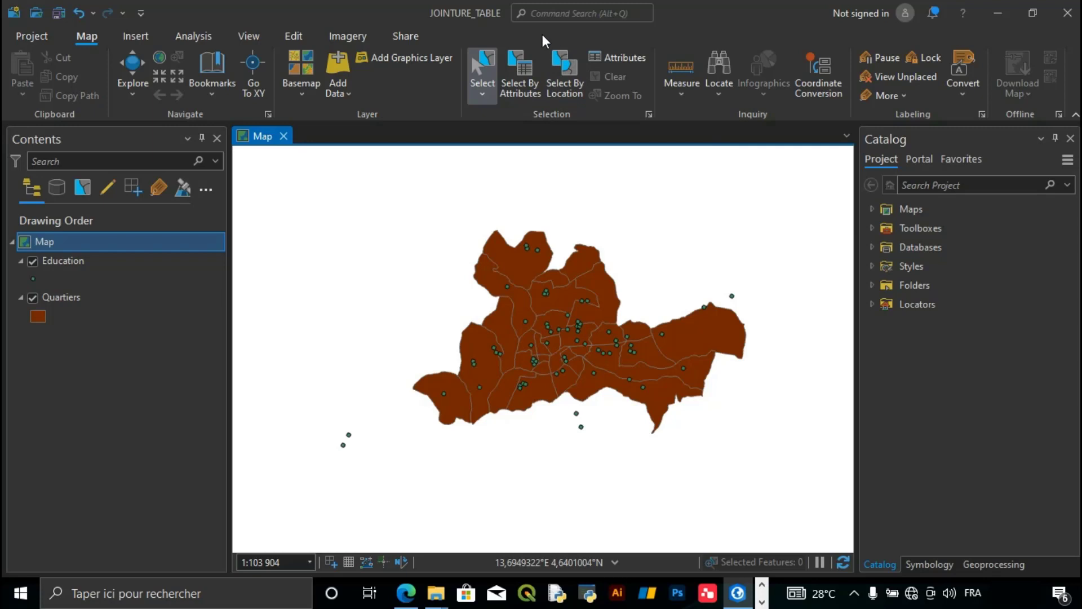
Step: Switch to the Enoncé_requetes_sql presentation in PowerPoint, read the query requirements, and return to ArcGIS Pro
left_click(521, 58)
left_click(761, 602)
mouse_move(425, 586)
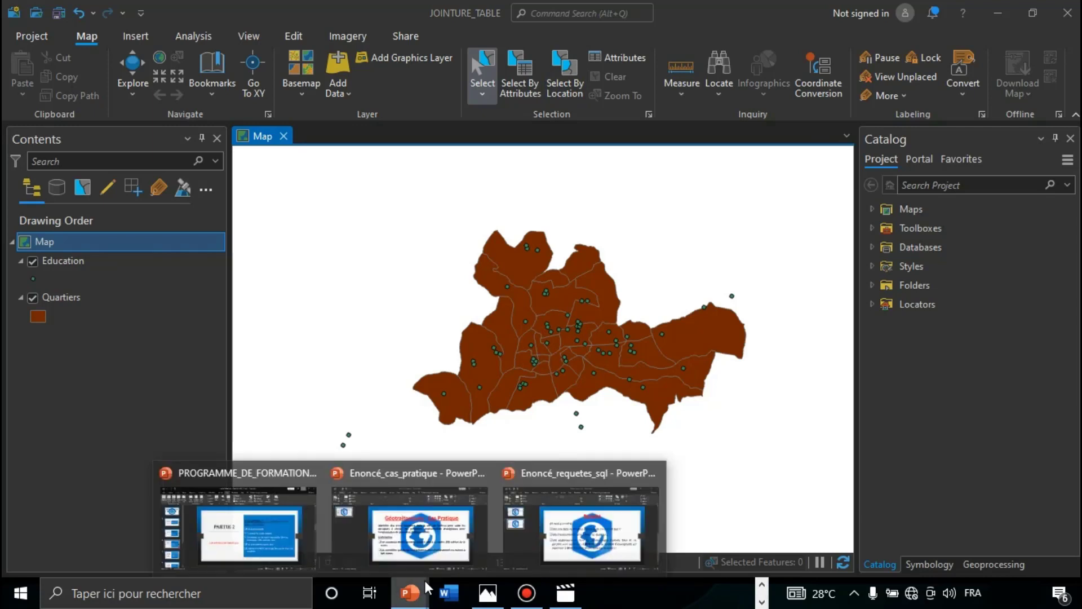
left_click(581, 524)
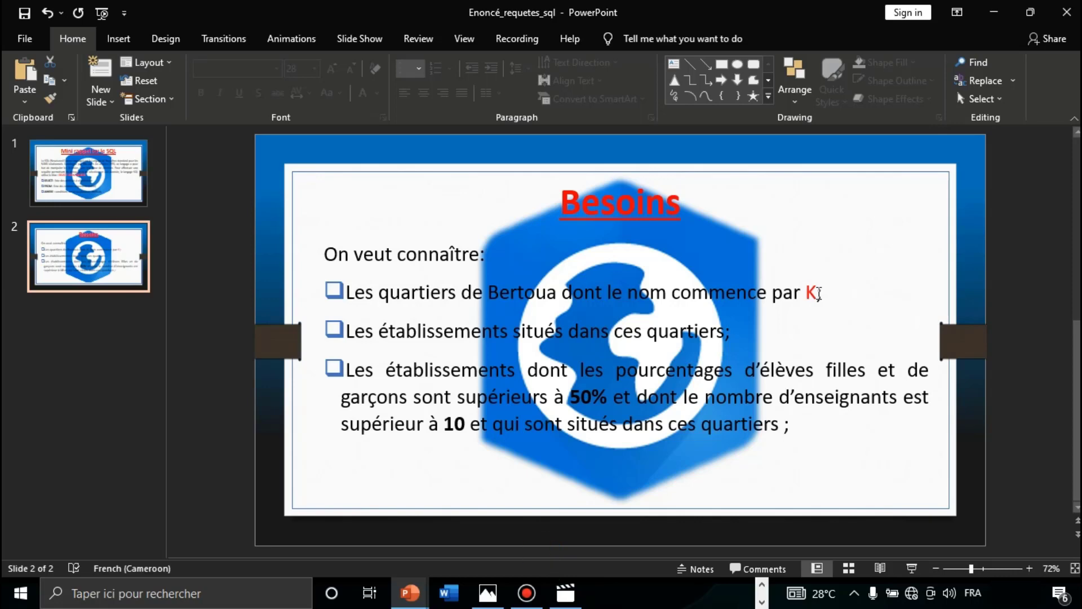
left_click(762, 601)
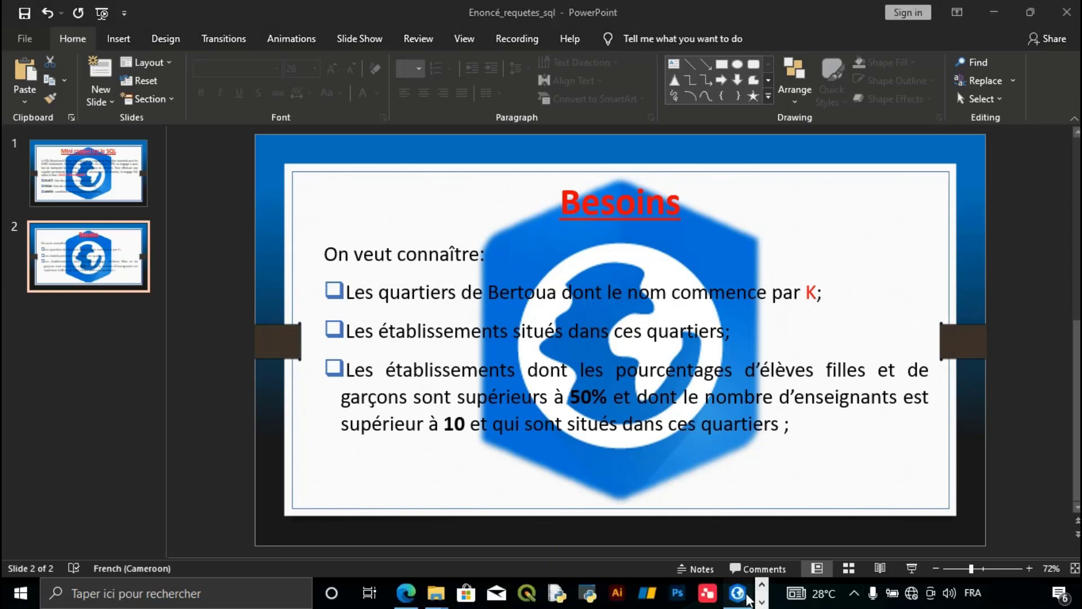
left_click(748, 599)
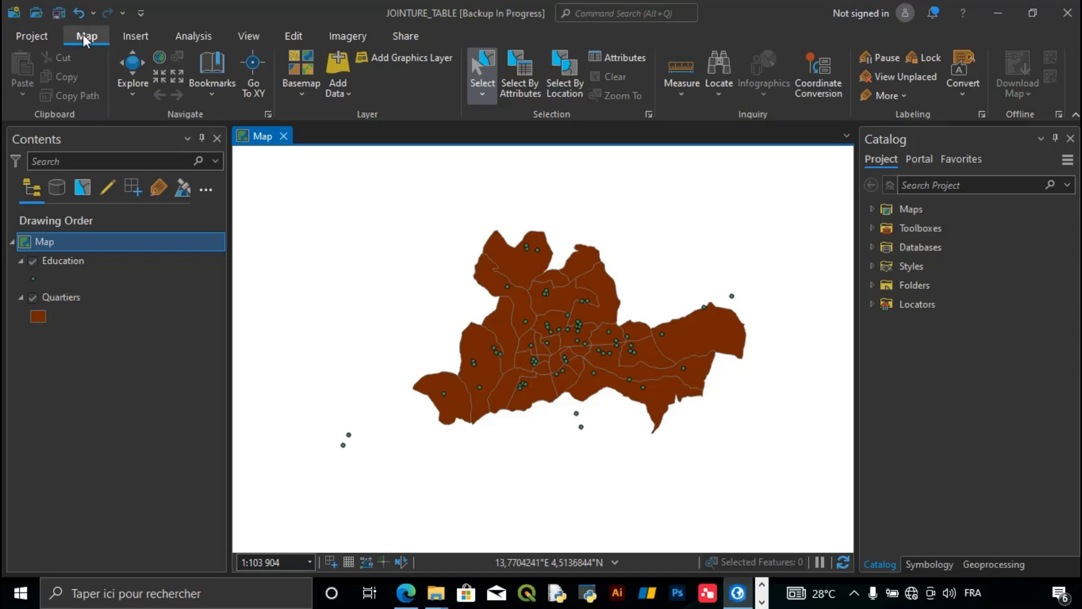
Step: Choose Quartiers as the input rows for Select By Attributes and view the existing expression in SQL form
left_click(518, 83)
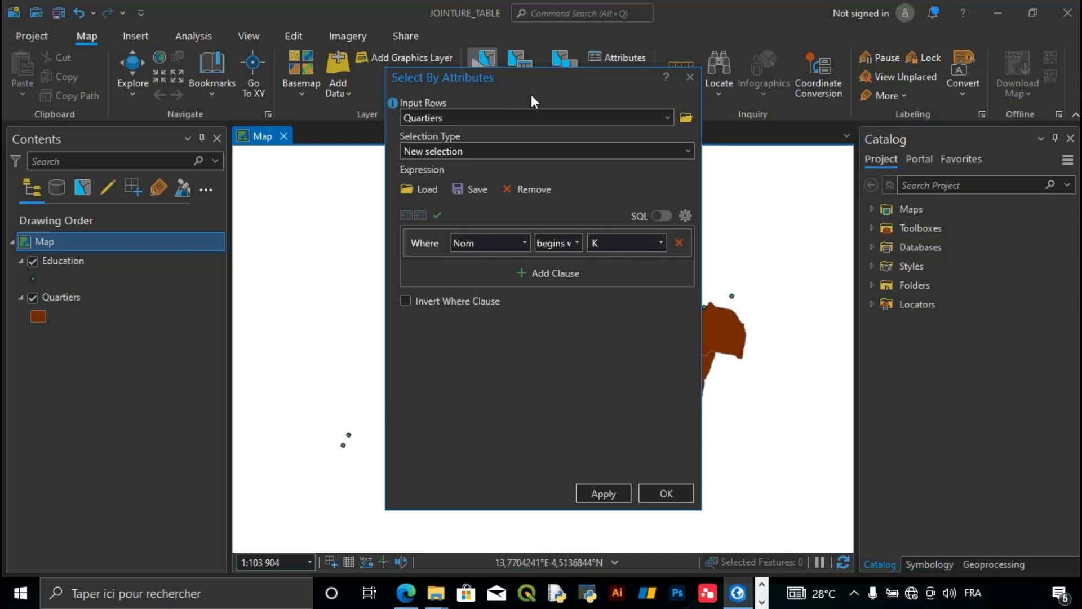
left_click(666, 119)
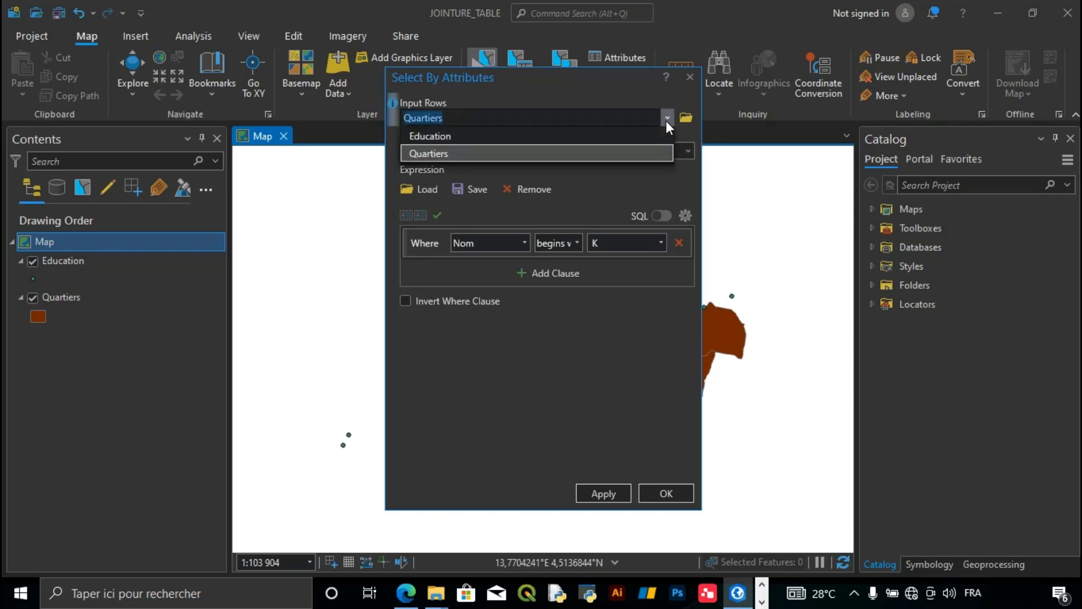
left_click(434, 155)
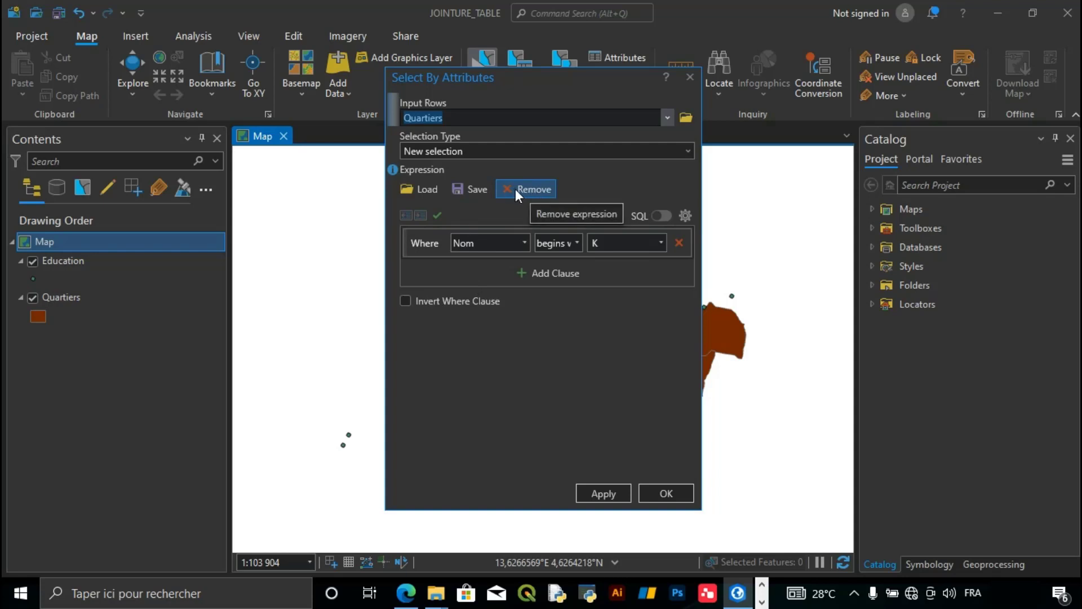
left_click(657, 216)
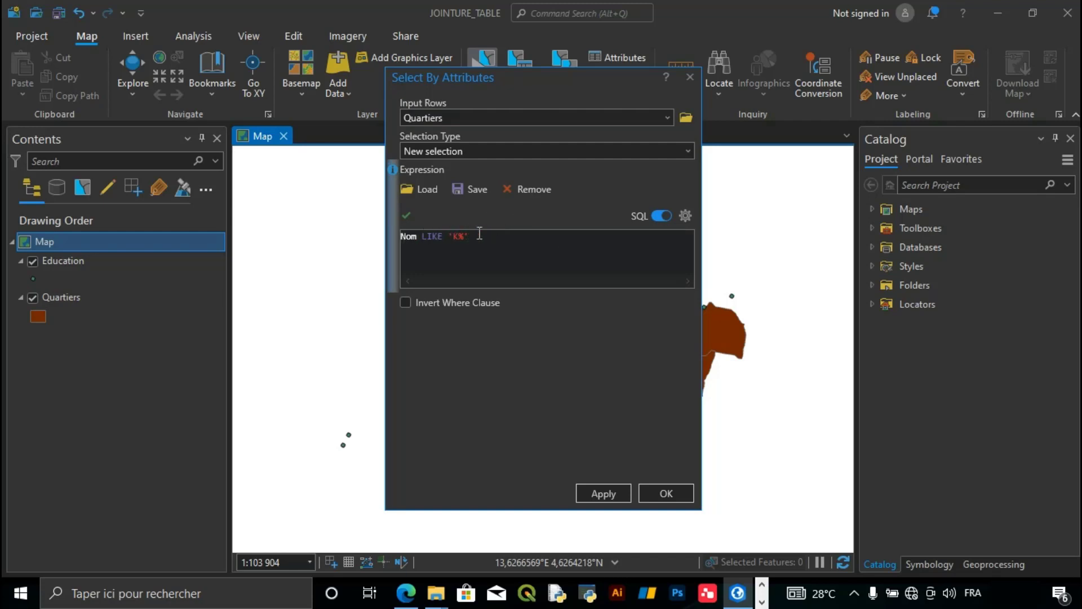
left_click(661, 215)
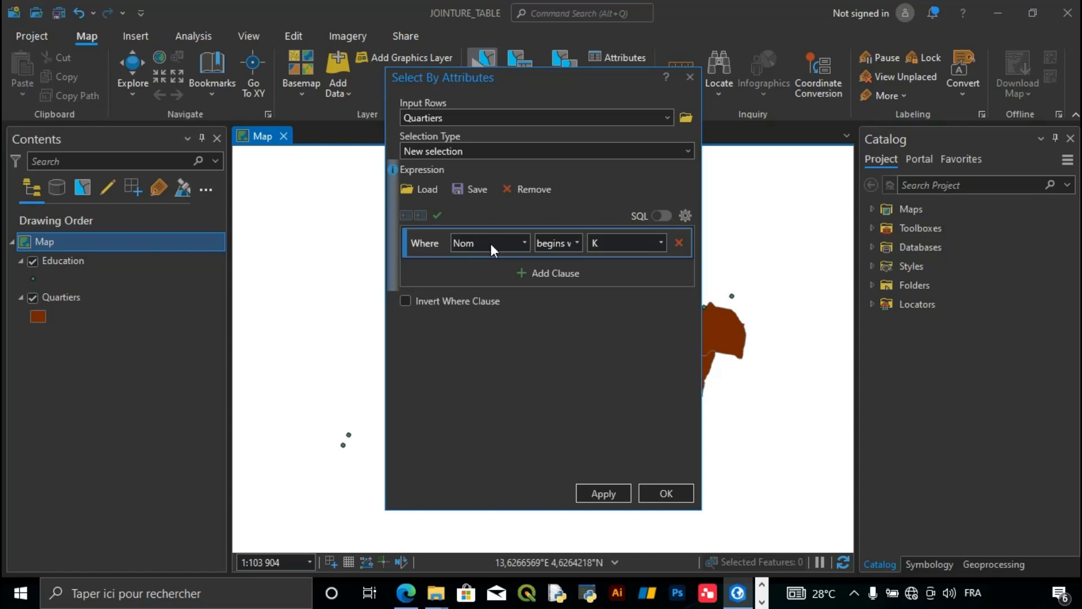
Step: Define the query clause as Nom begins with K, and close Select By Attributes without applying it
left_click(523, 244)
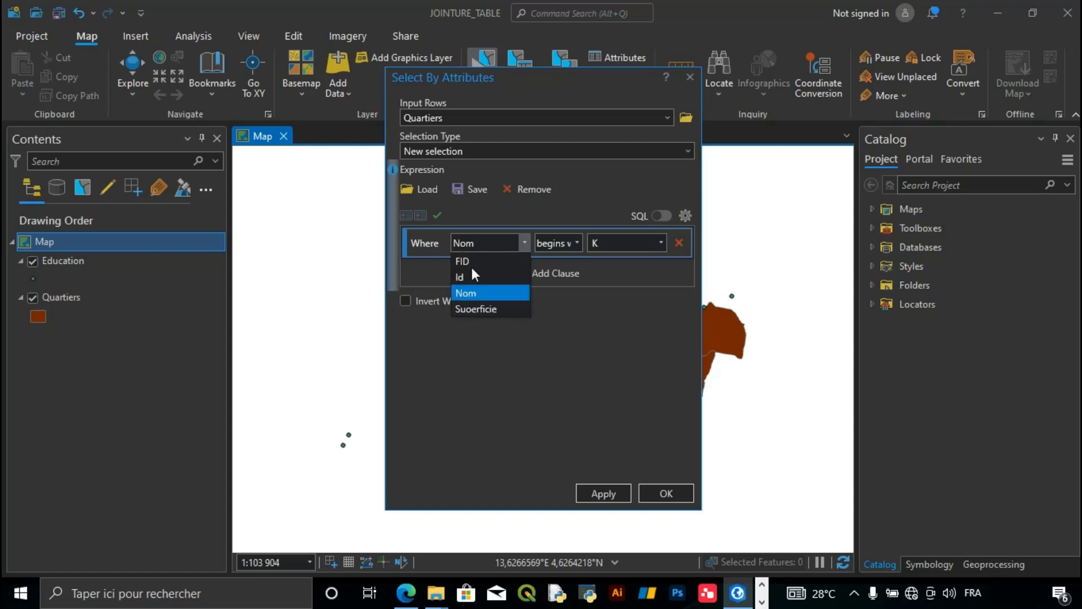
left_click(476, 294)
left_click(580, 242)
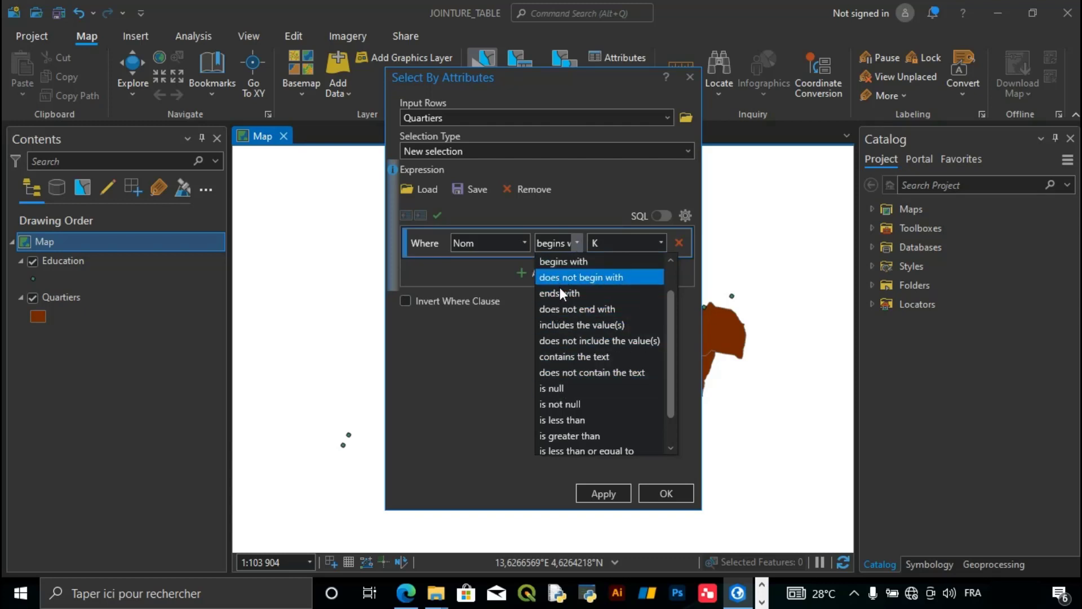
left_click(557, 262)
left_click(602, 244)
key("BackSpace")
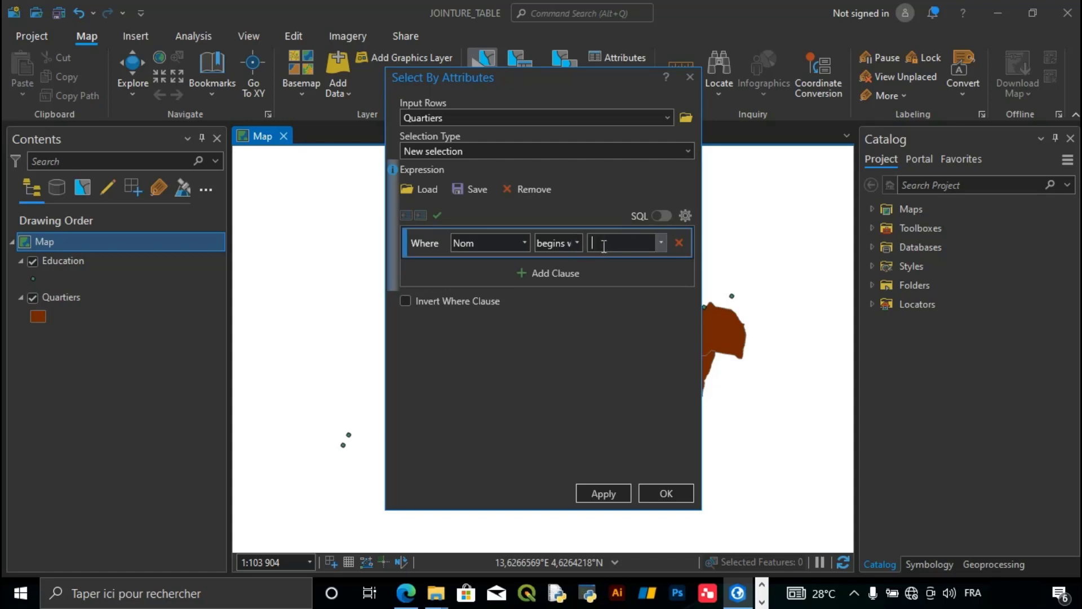
type("K")
left_click(687, 80)
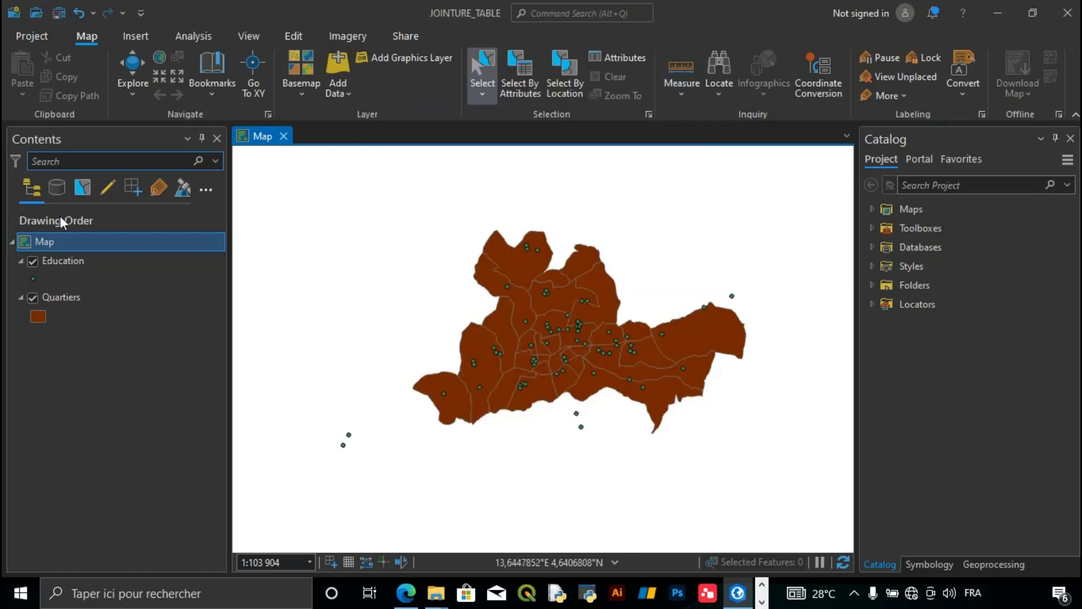
Step: Open the attribute table of the Quartiers layer and look through the neighbourhood names in the Nom field
left_click(80, 295)
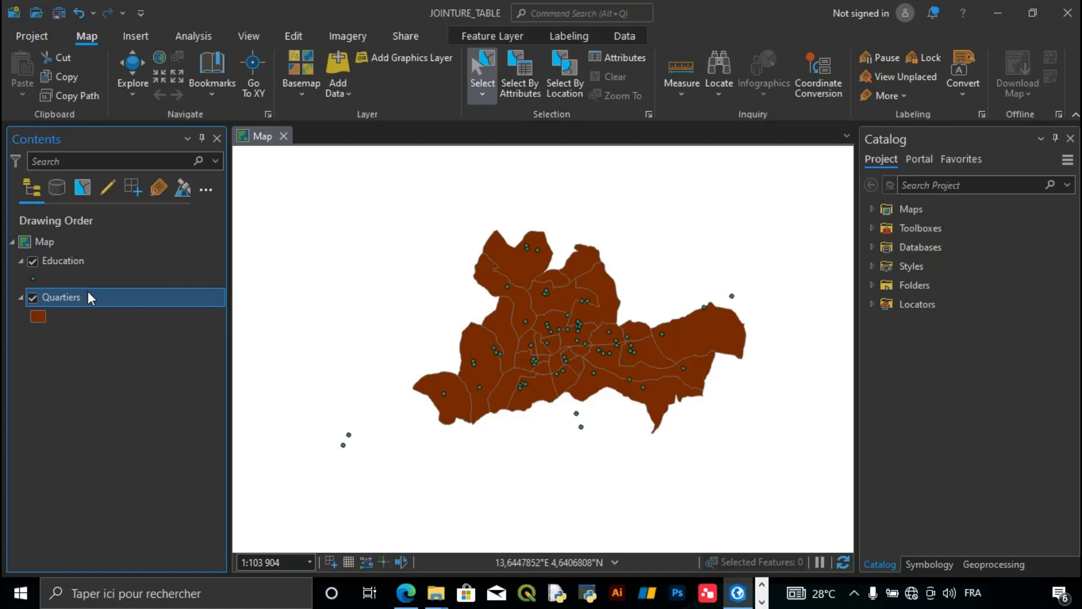
right_click(87, 294)
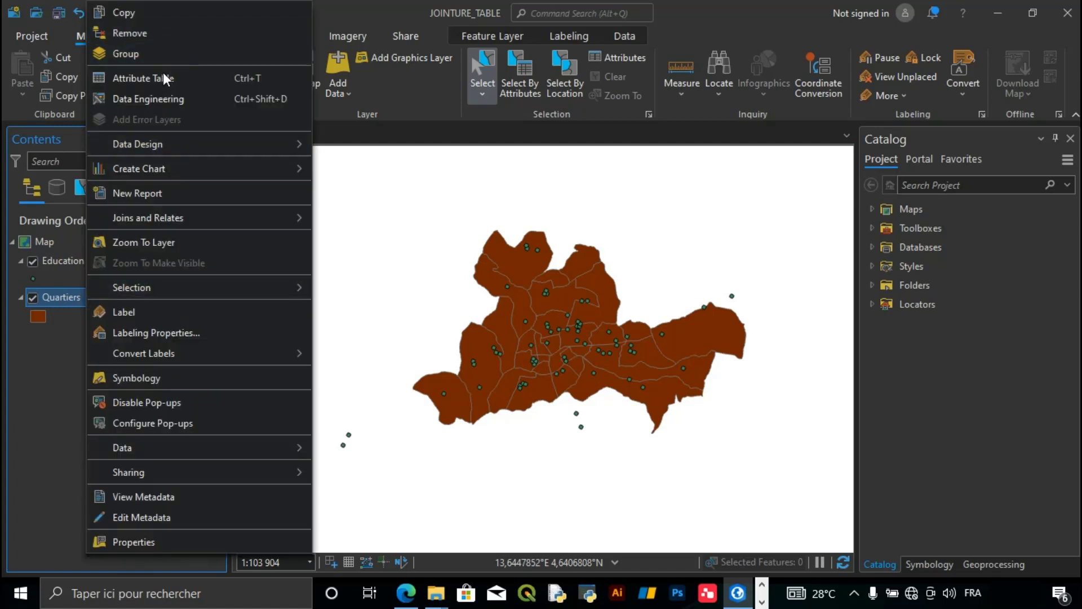
left_click(208, 75)
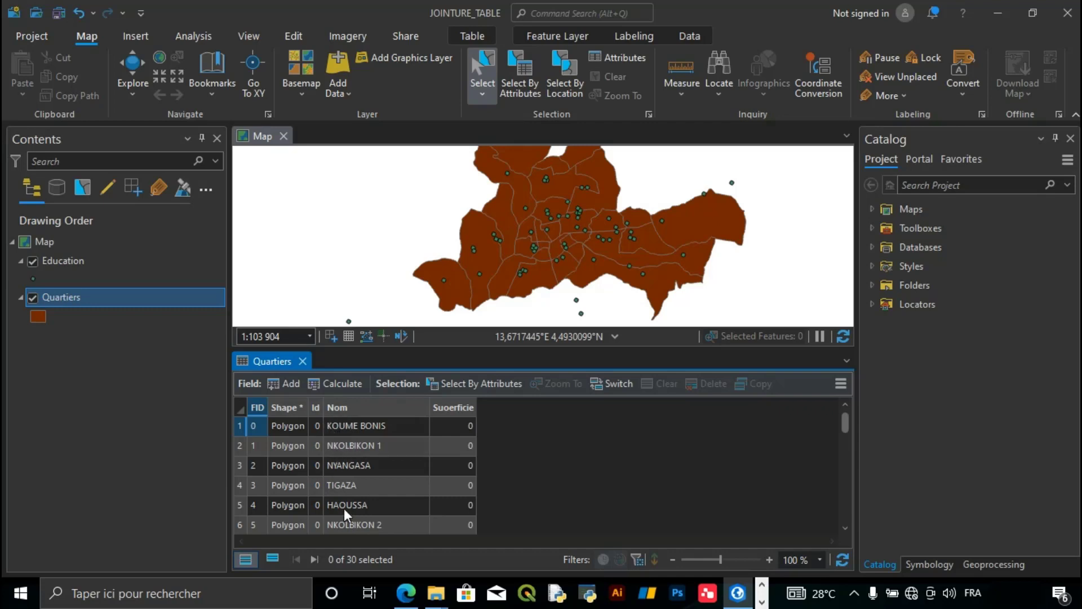
scroll(354, 503, "down", 5)
scroll(353, 502, "up", 5)
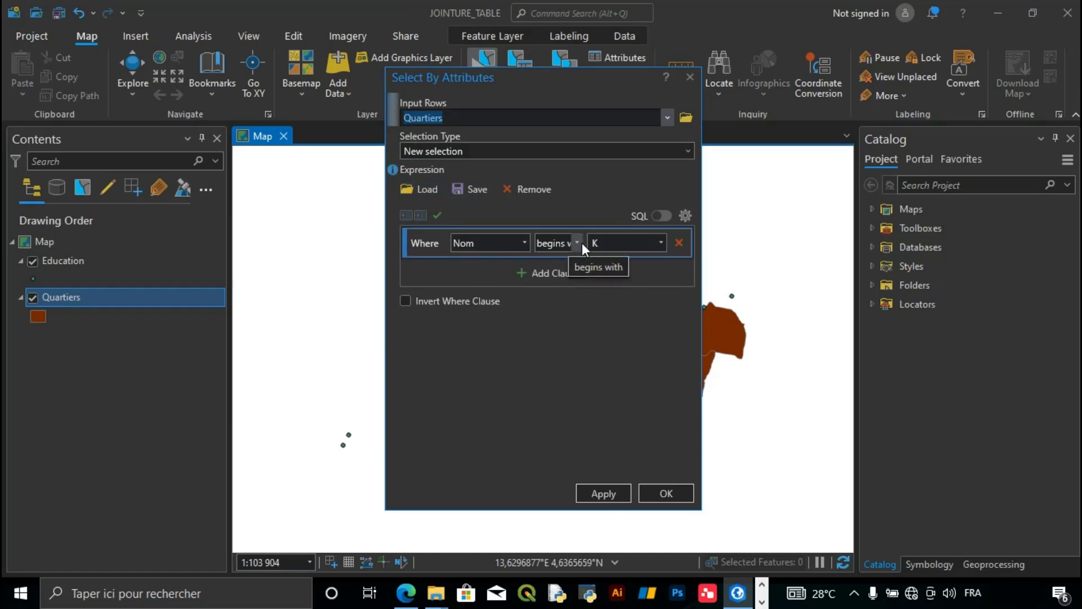
Step: Select the Quartiers features whose Nom begins with K as a new selection, check them on the map, and confirm
left_click(604, 243)
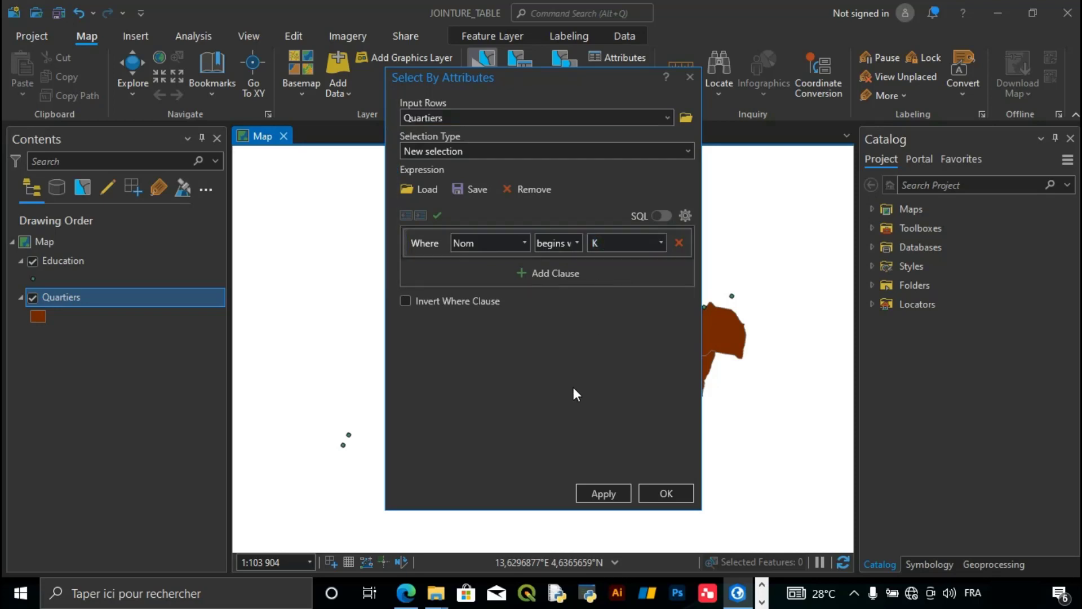
left_click(603, 493)
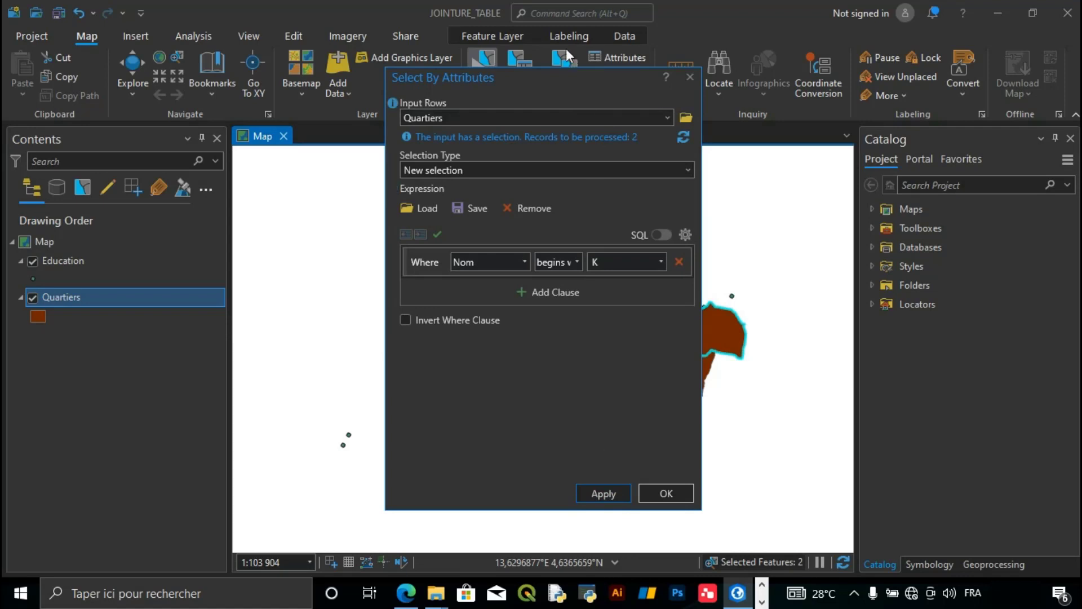
left_click_drag(547, 87, 966, 47)
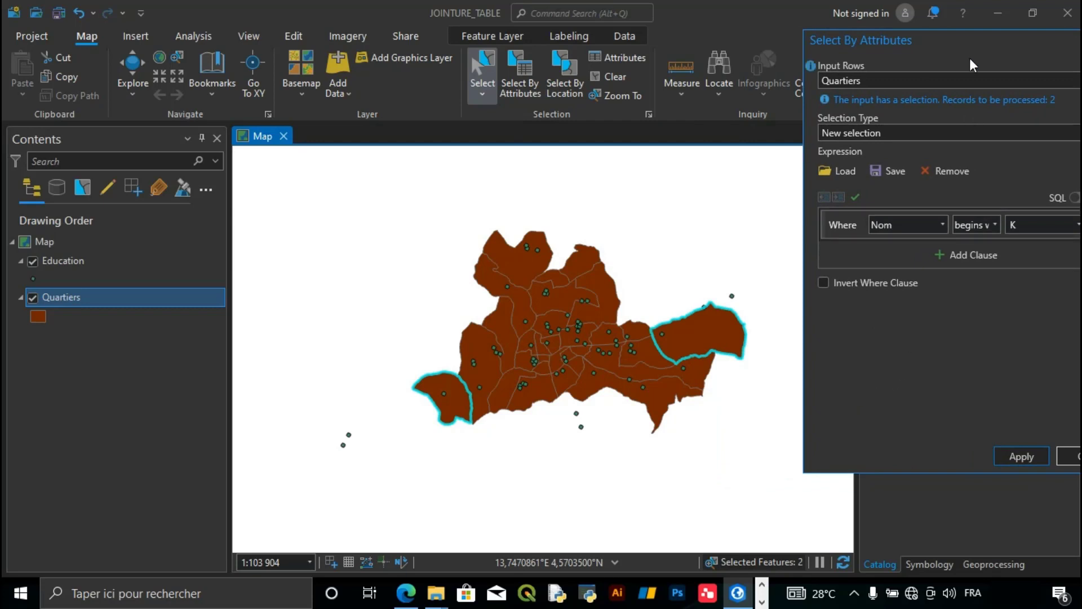
left_click_drag(928, 43, 542, 47)
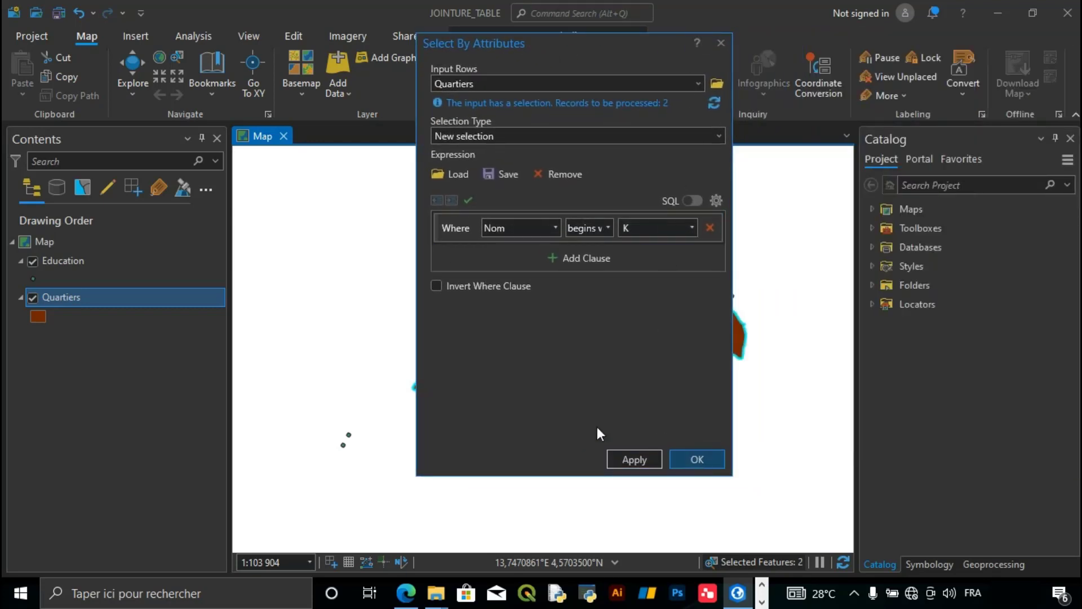
key("Return")
Step: Examine the selected records in the Quartiers attribute table to check which neighbourhoods meet the query
right_click(81, 299)
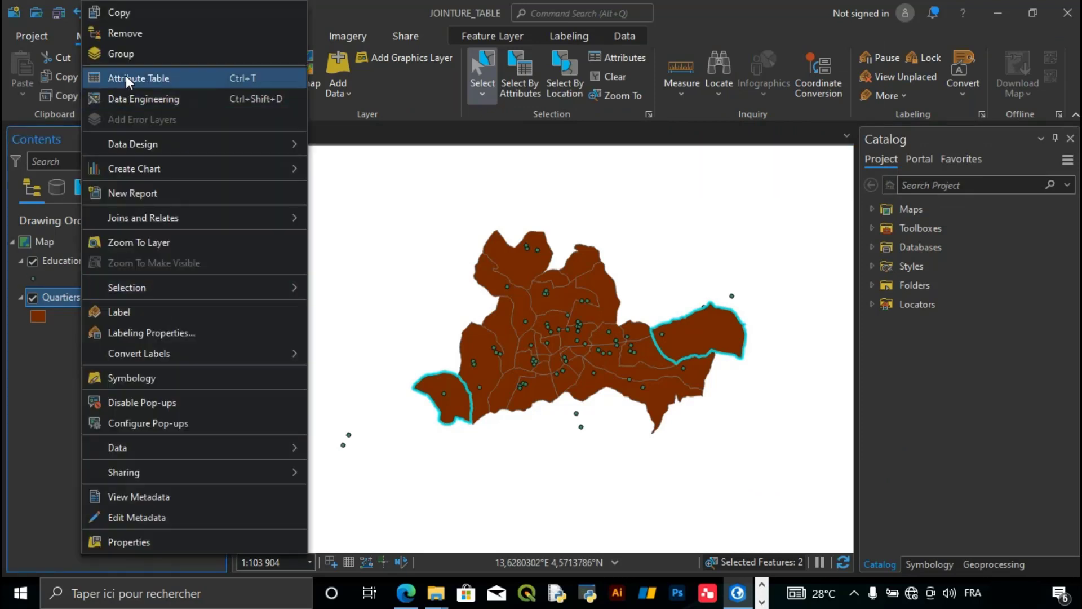
left_click(127, 78)
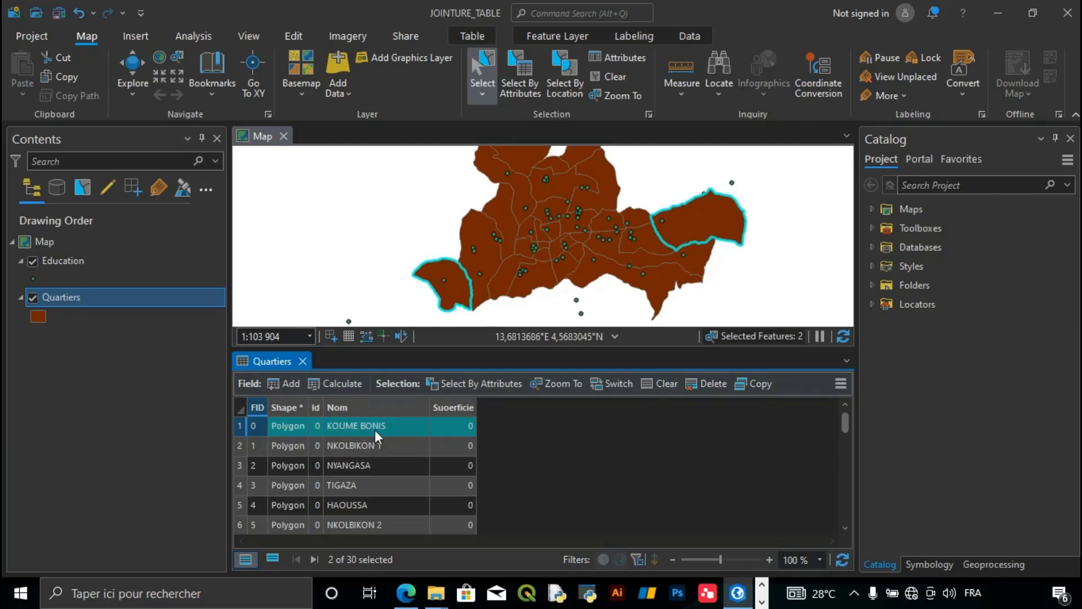
scroll(336, 444, "down", 8)
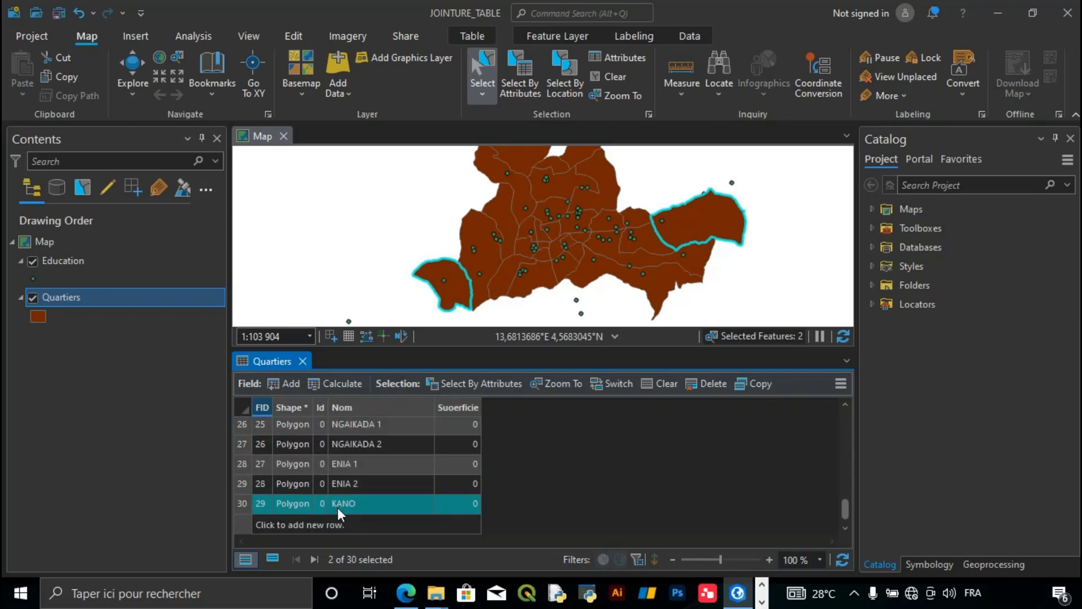
scroll(337, 507, "up", 8)
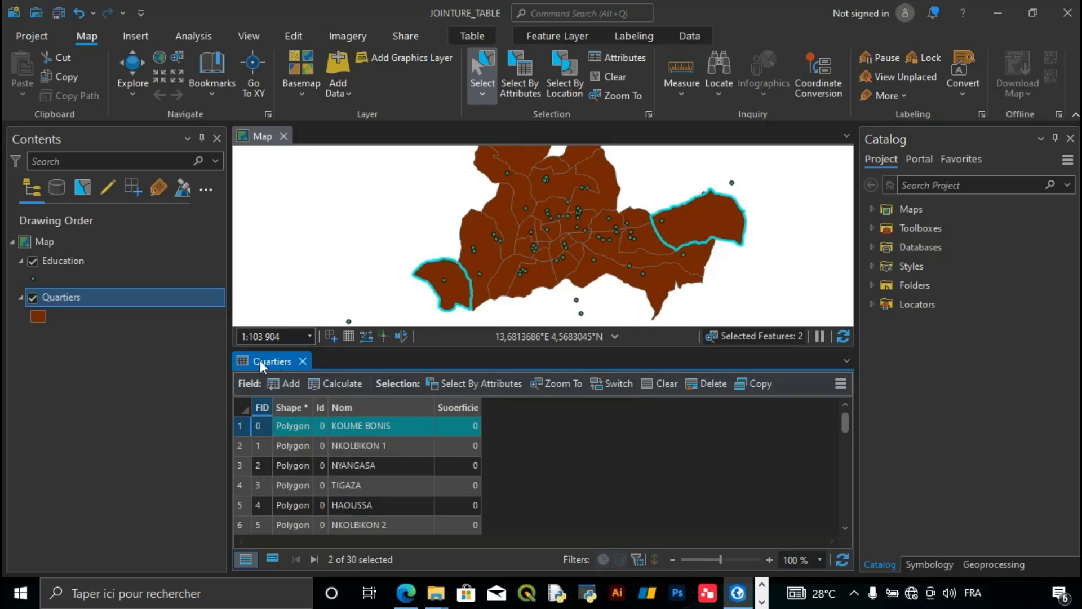
Step: Make a new layer from the selected features of the Quartiers layer
right_click(109, 298)
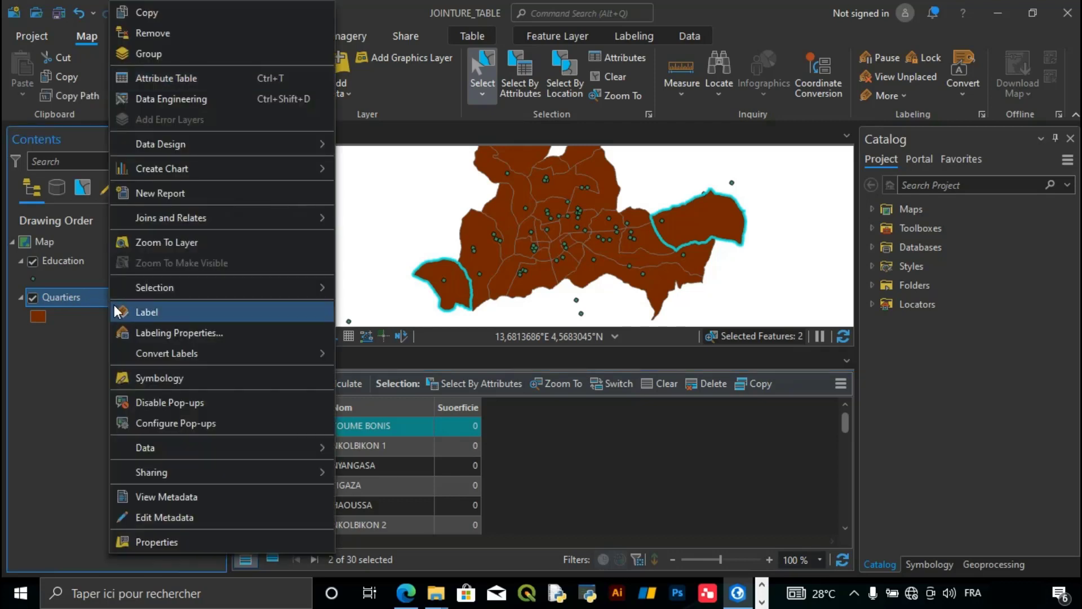
mouse_move(162, 286)
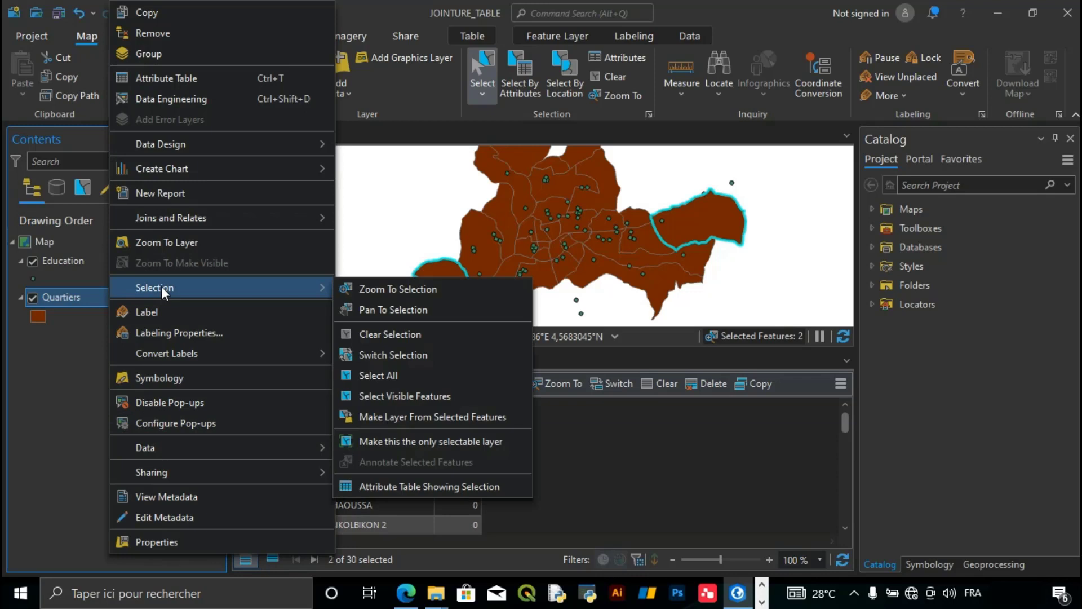
left_click(388, 418)
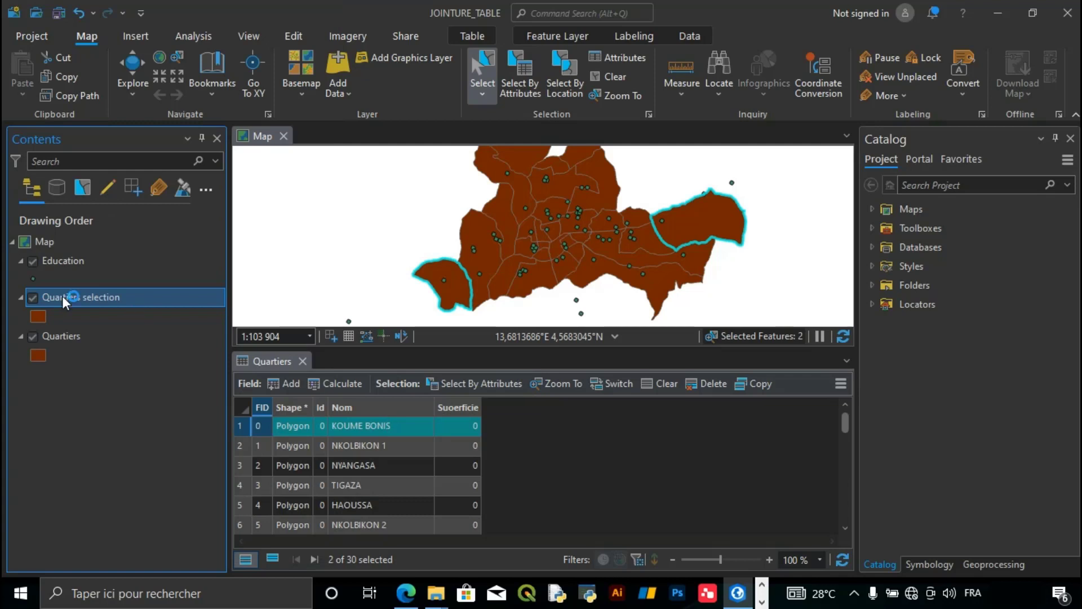
Step: Recolour the Quartiers selection layer orange, and check it by hiding and showing the Quartiers layer again
left_click(39, 316)
right_click(39, 316)
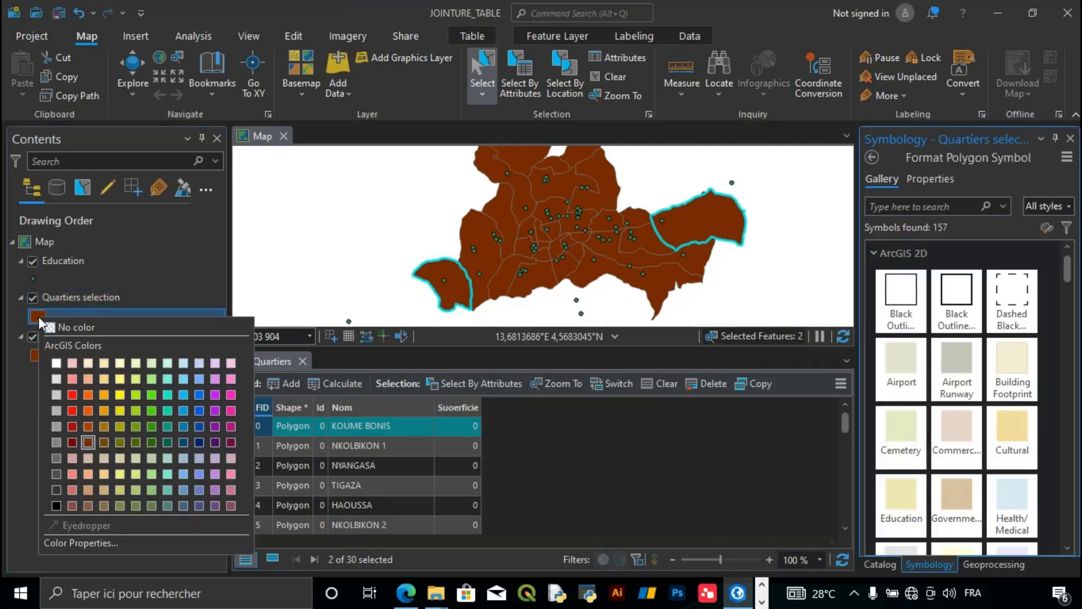
left_click(88, 427)
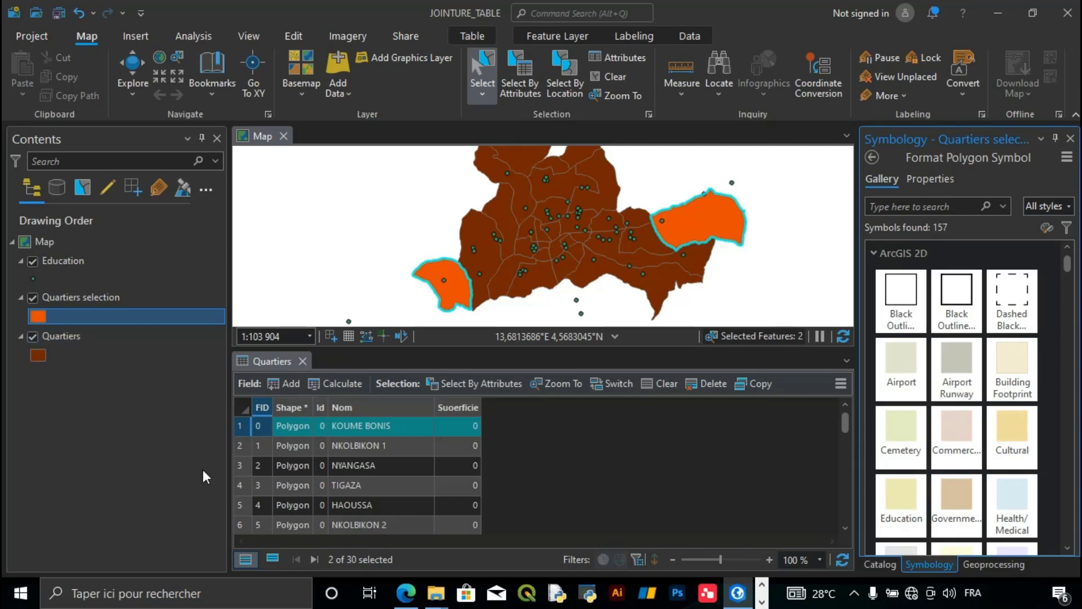
left_click(32, 339)
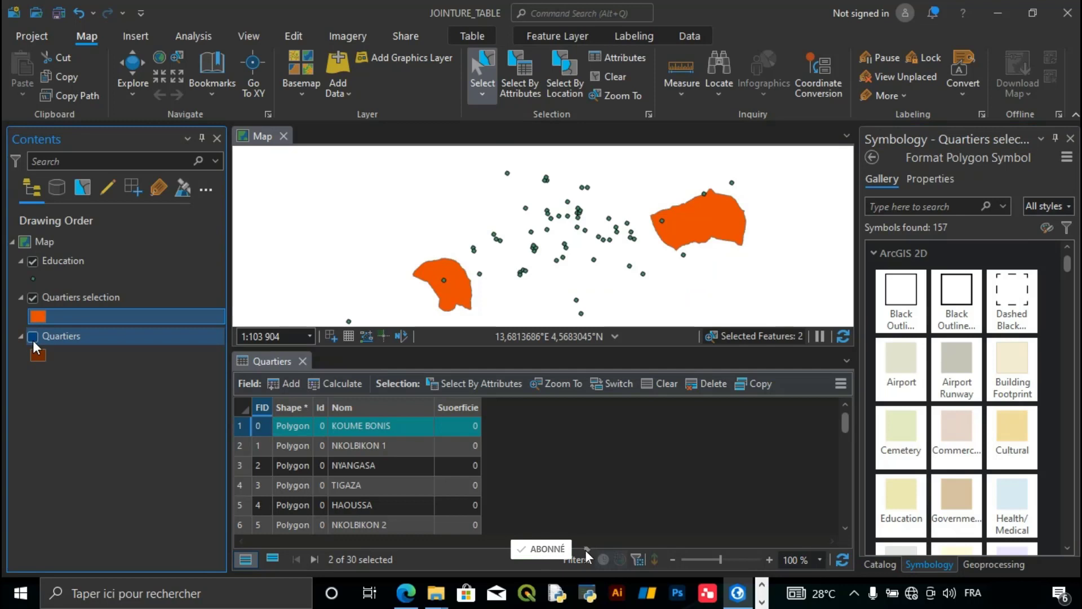
left_click(33, 336)
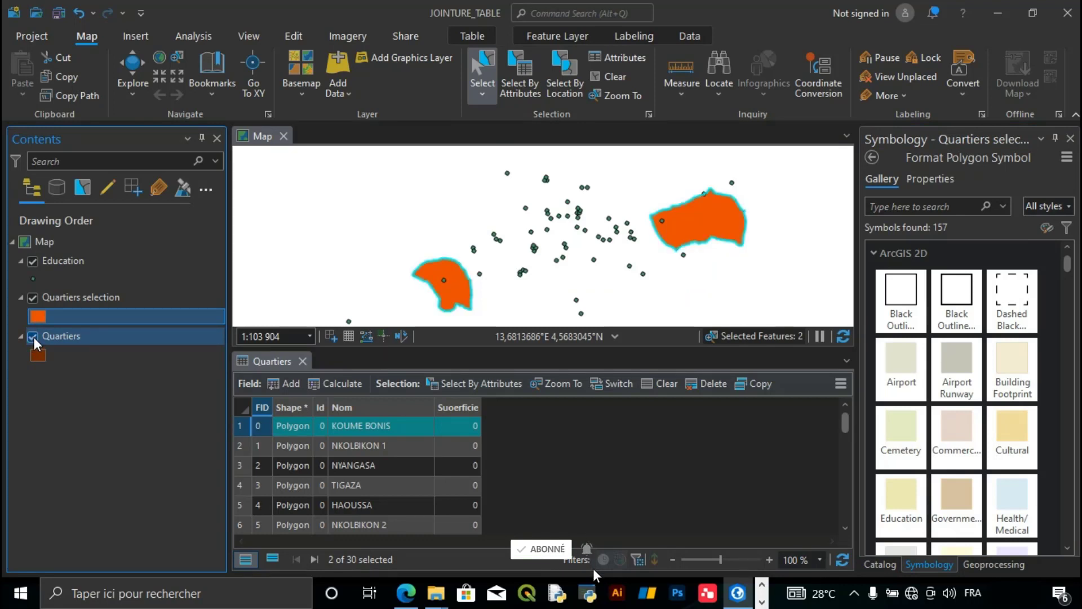
Step: Switch to the Enoncé_requetes_sql presentation in PowerPoint to reread the Besoins slide, and return to ArcGIS Pro to review the Quartiers table
left_click(762, 602)
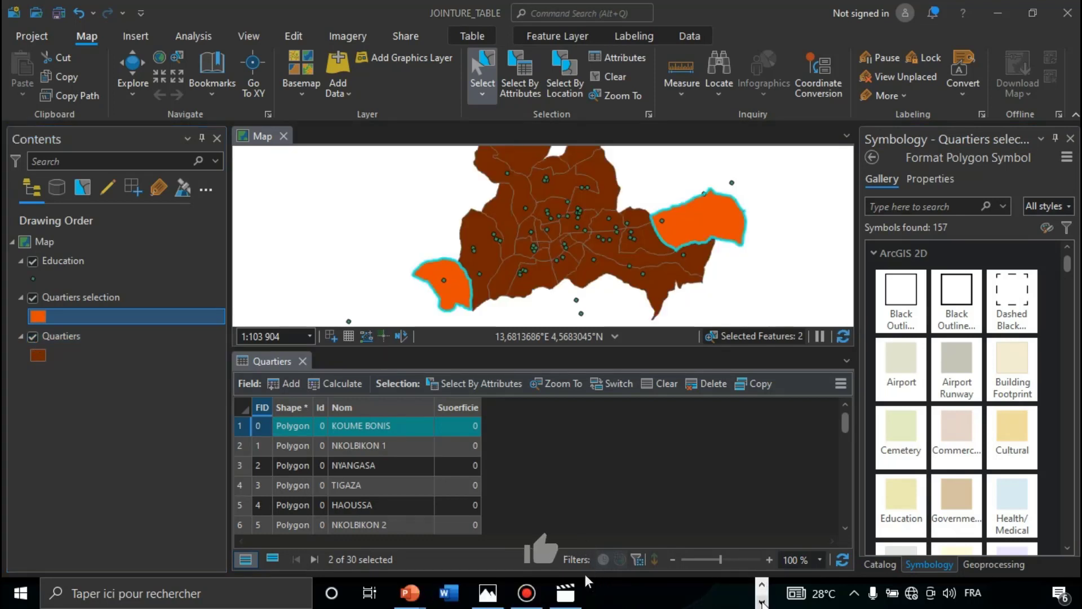
mouse_move(410, 593)
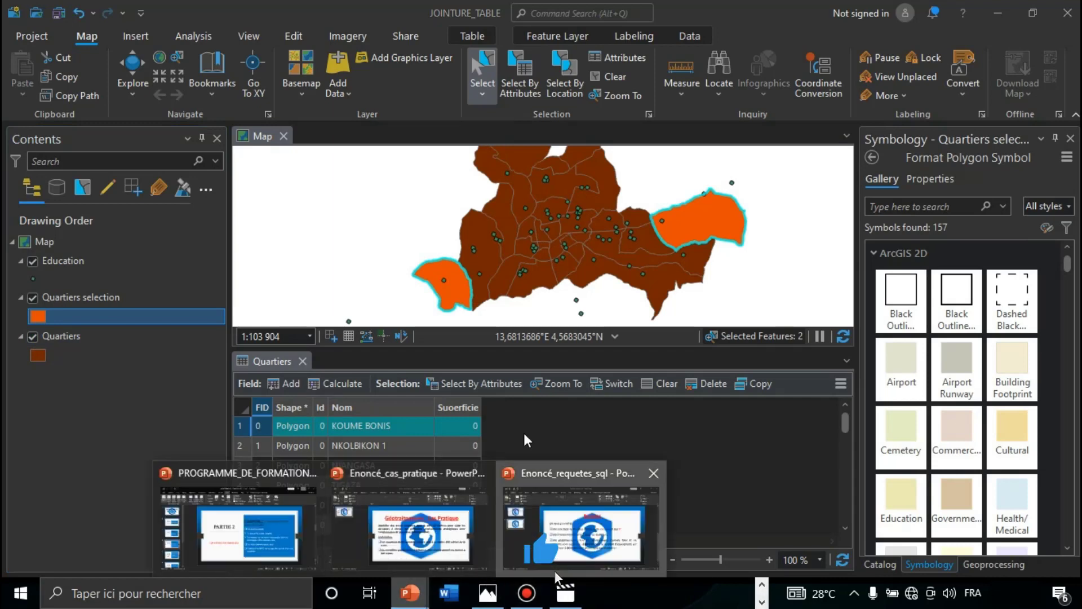
left_click(554, 573)
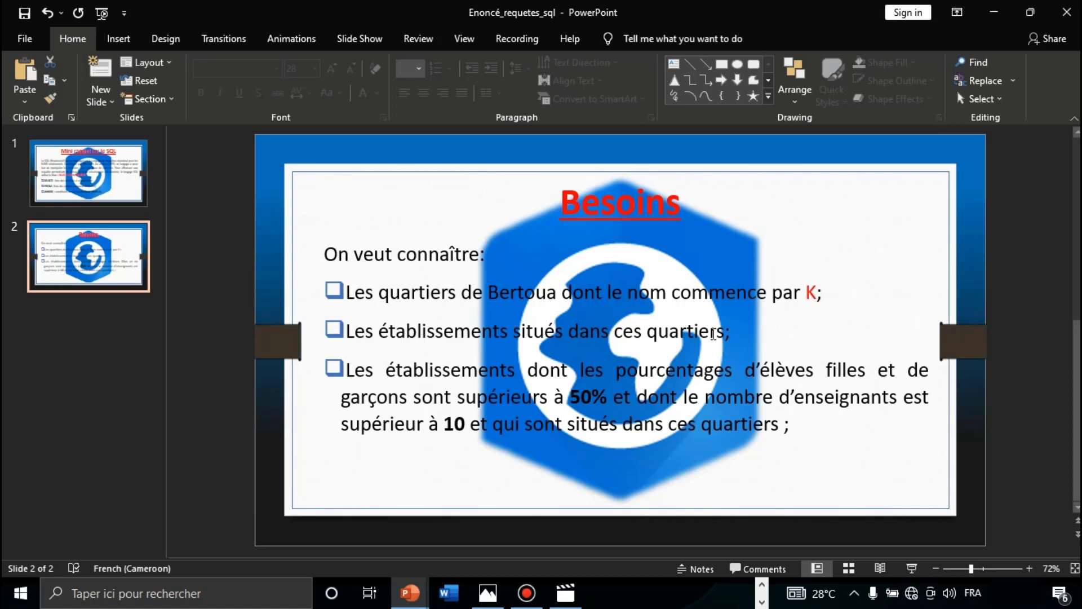
left_click(761, 602)
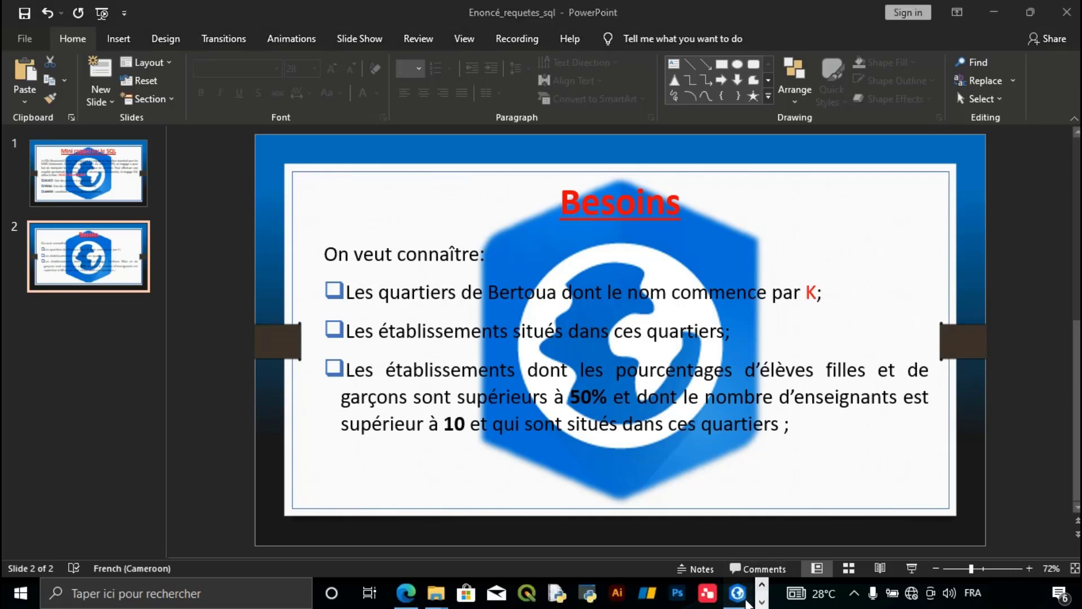
left_click(746, 601)
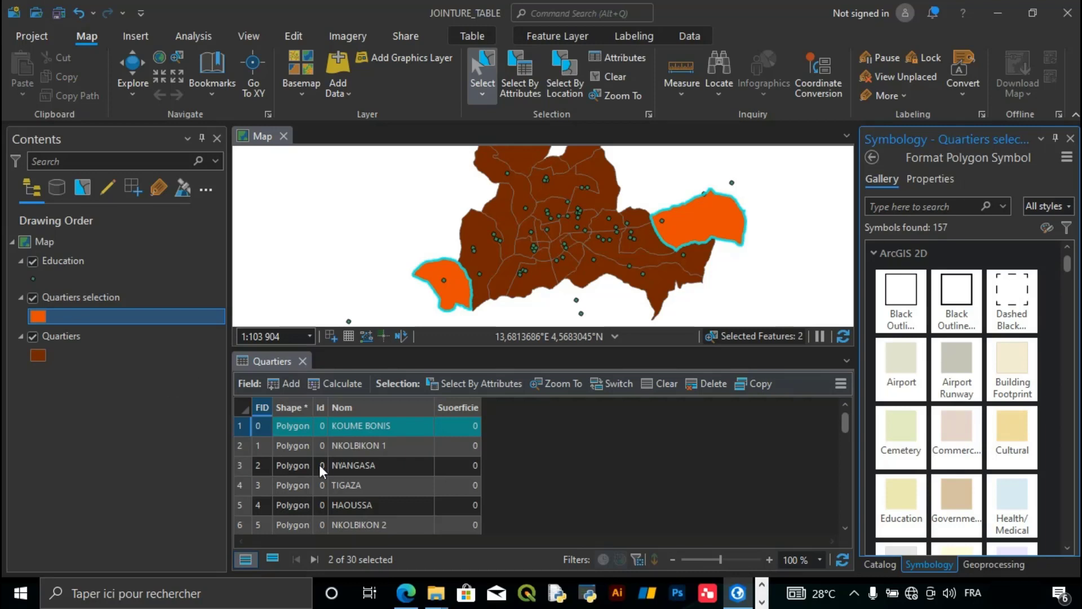
scroll(369, 484, "down", 8)
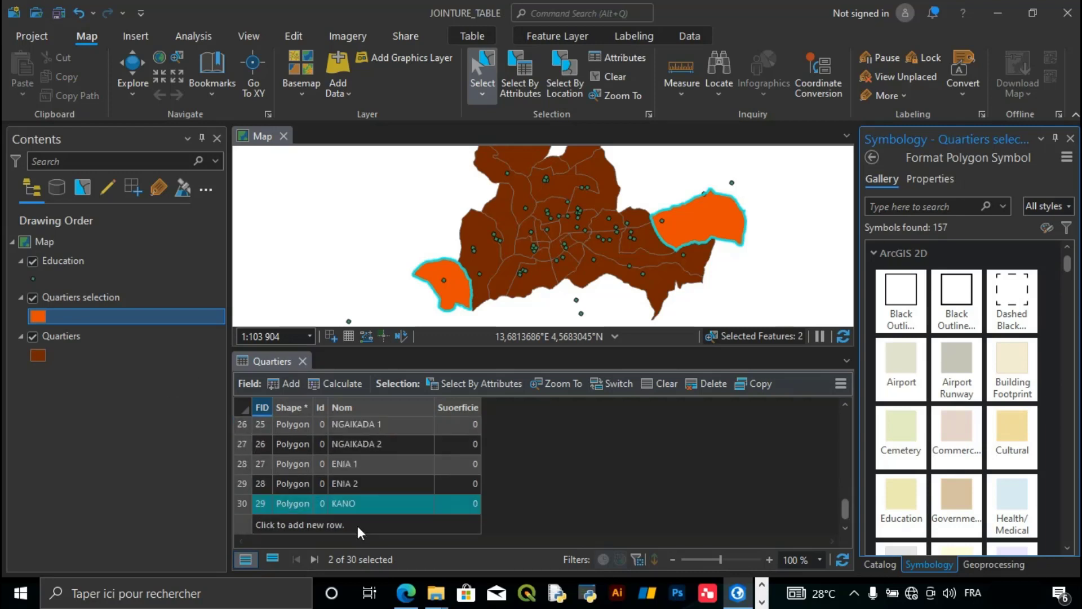
scroll(341, 491, "up", 5)
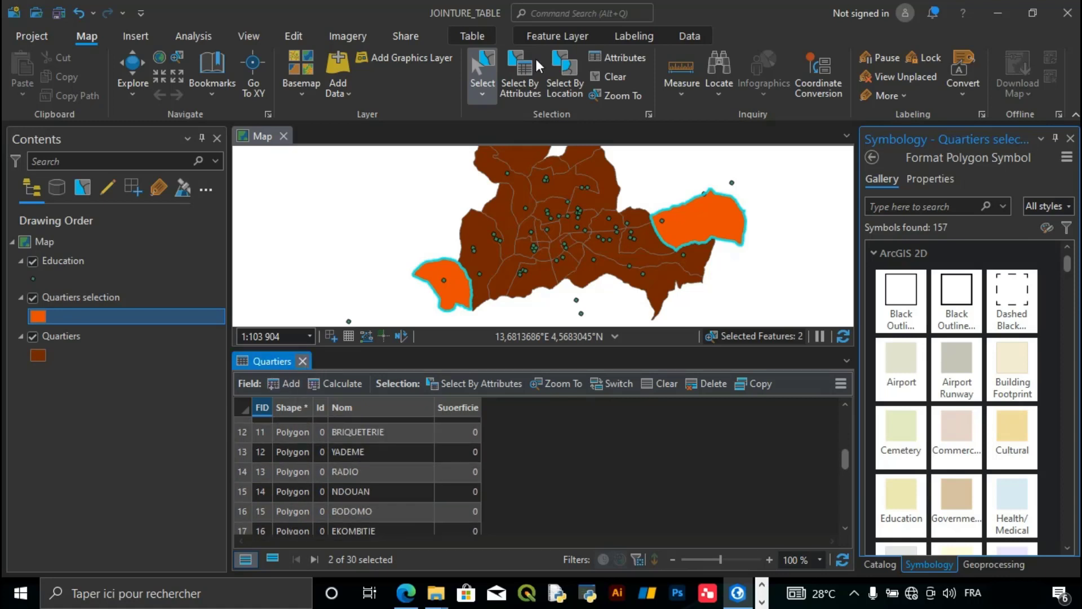
Step: Select by location the Education features within the Quartiers selection layer as a new selection, without a search distance
left_click(555, 82)
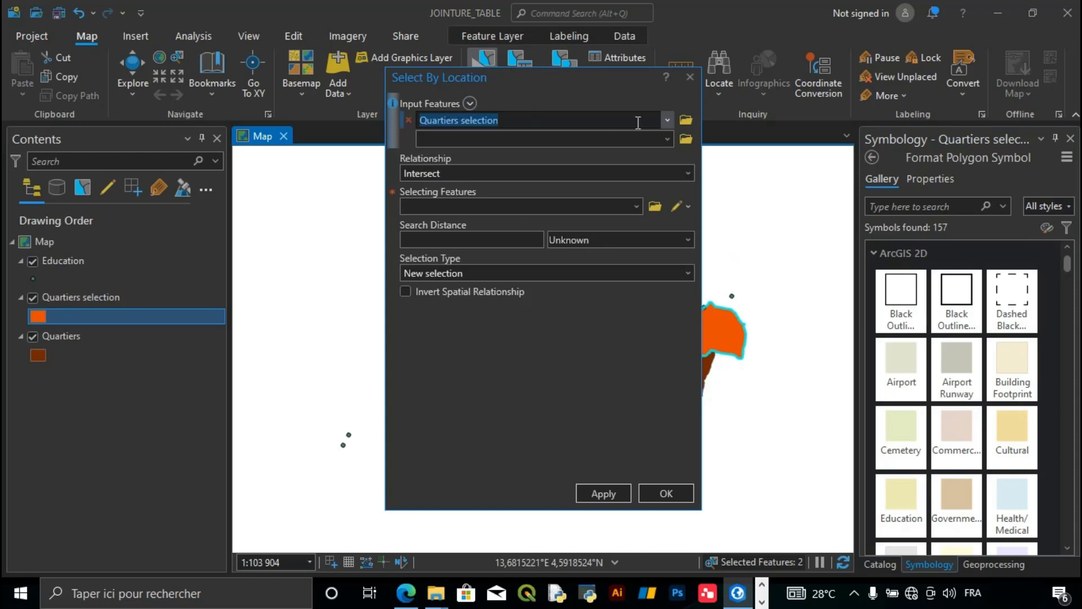
left_click(668, 120)
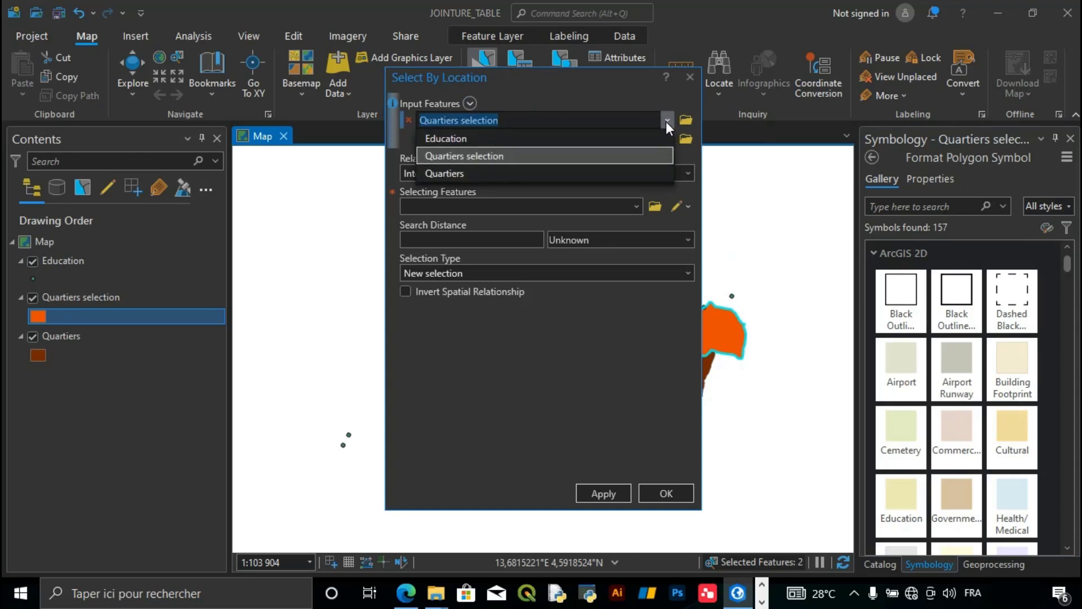
left_click(439, 138)
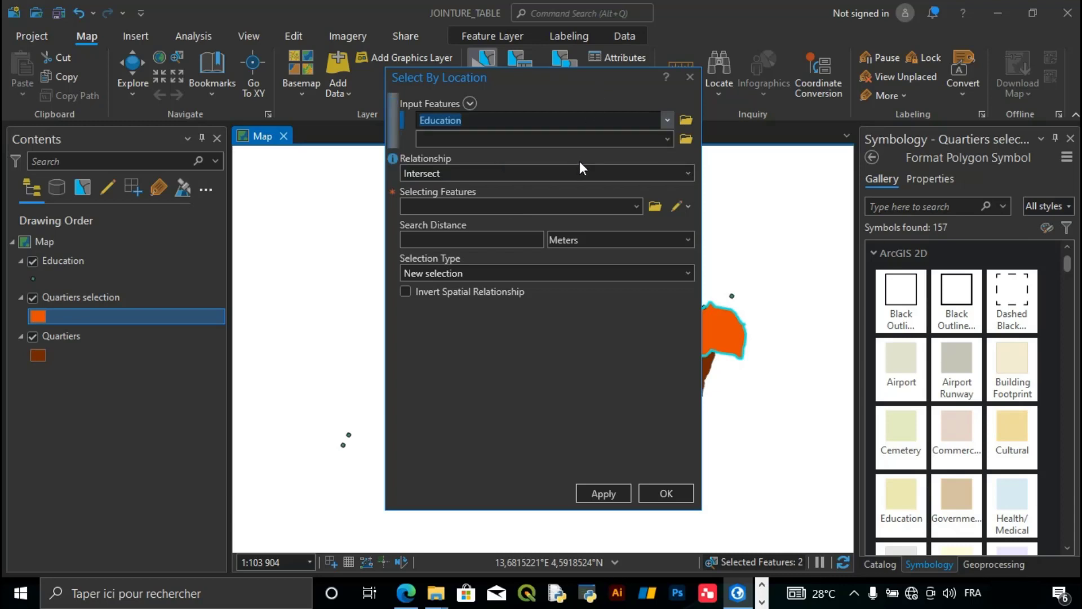
left_click(688, 175)
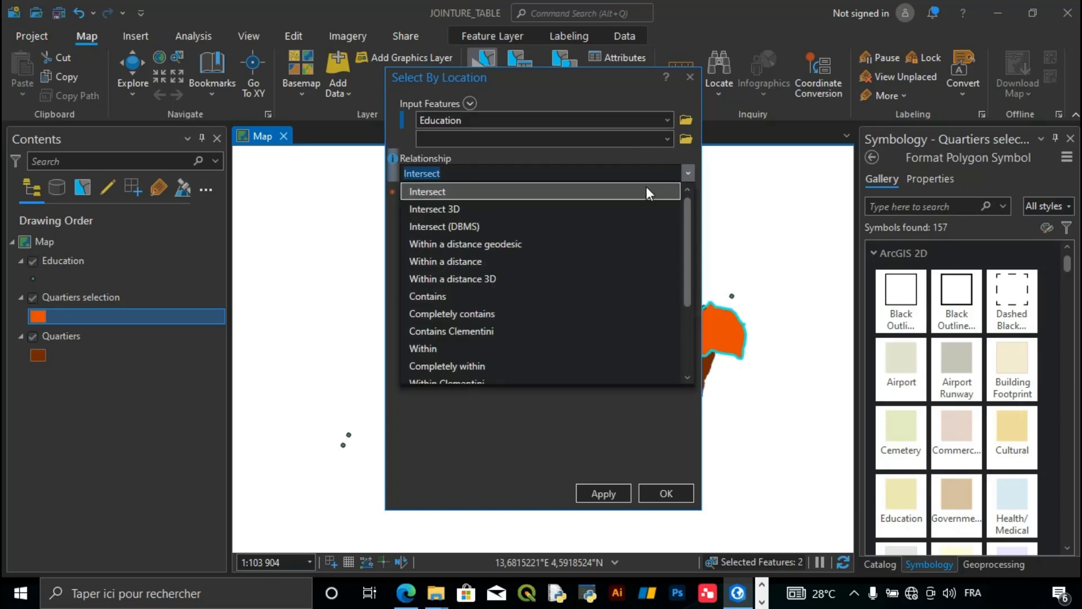
left_click(431, 349)
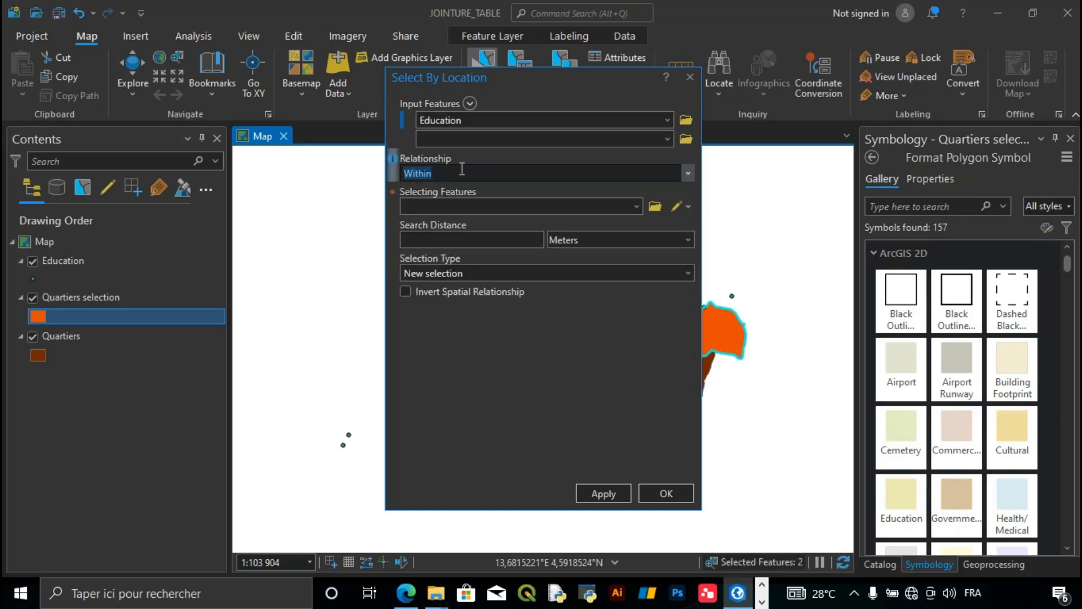
left_click(637, 207)
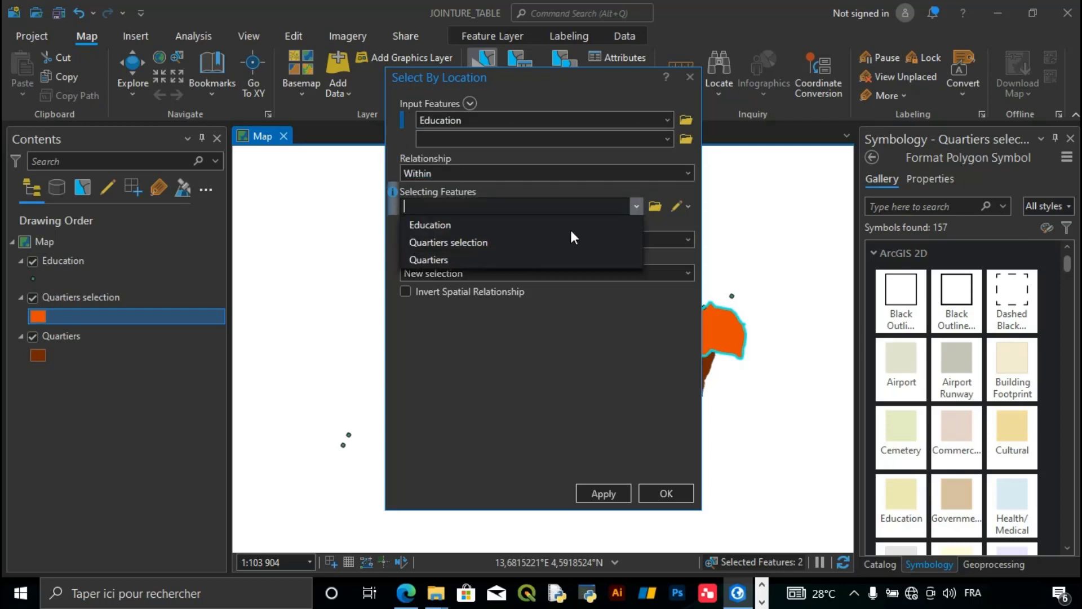
left_click(469, 246)
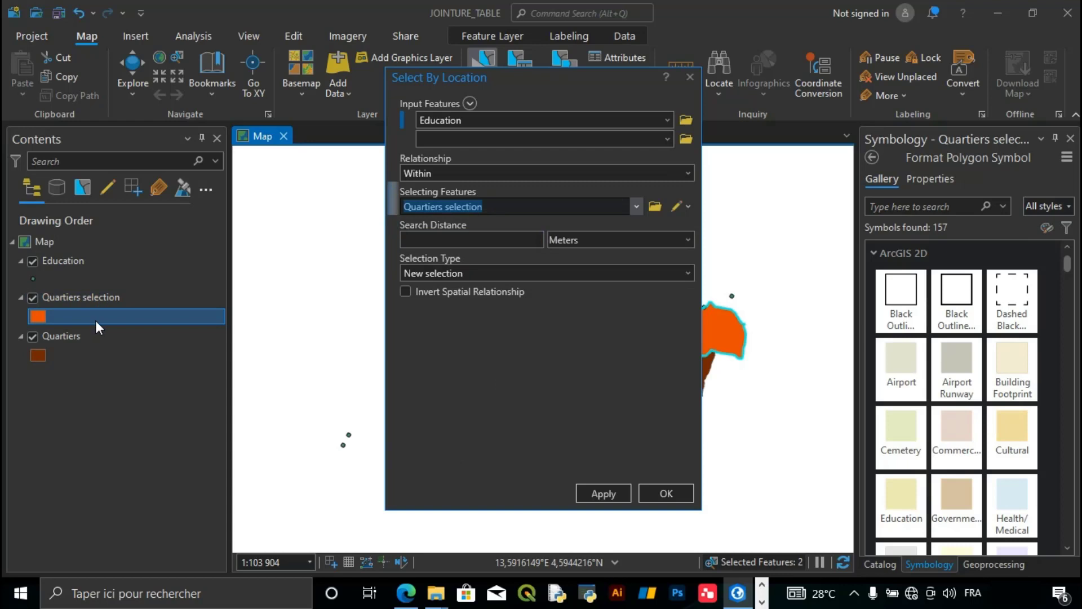
left_click(514, 335)
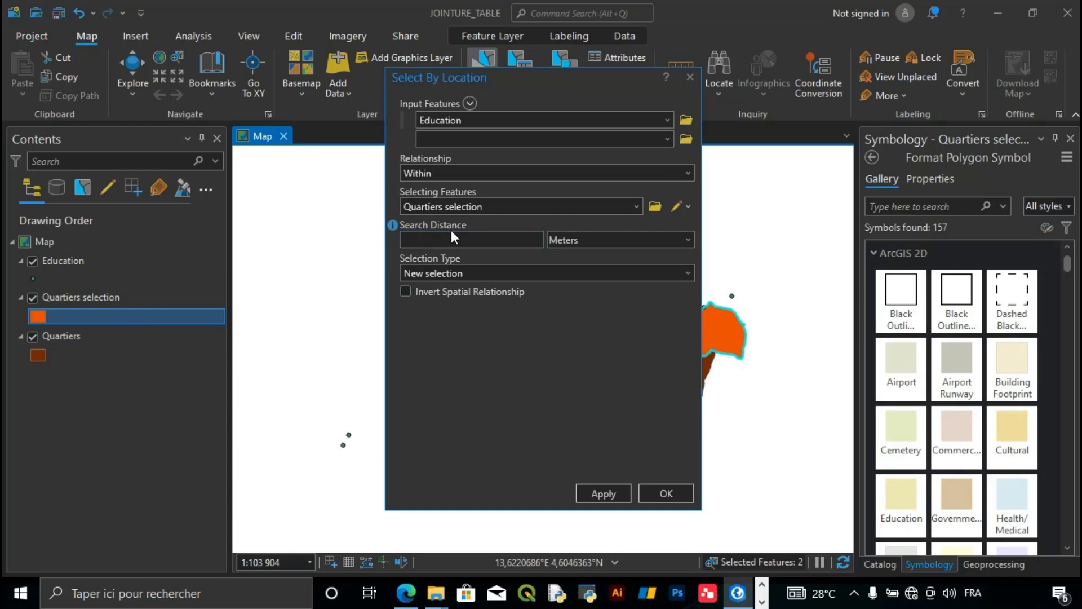
left_click(533, 239)
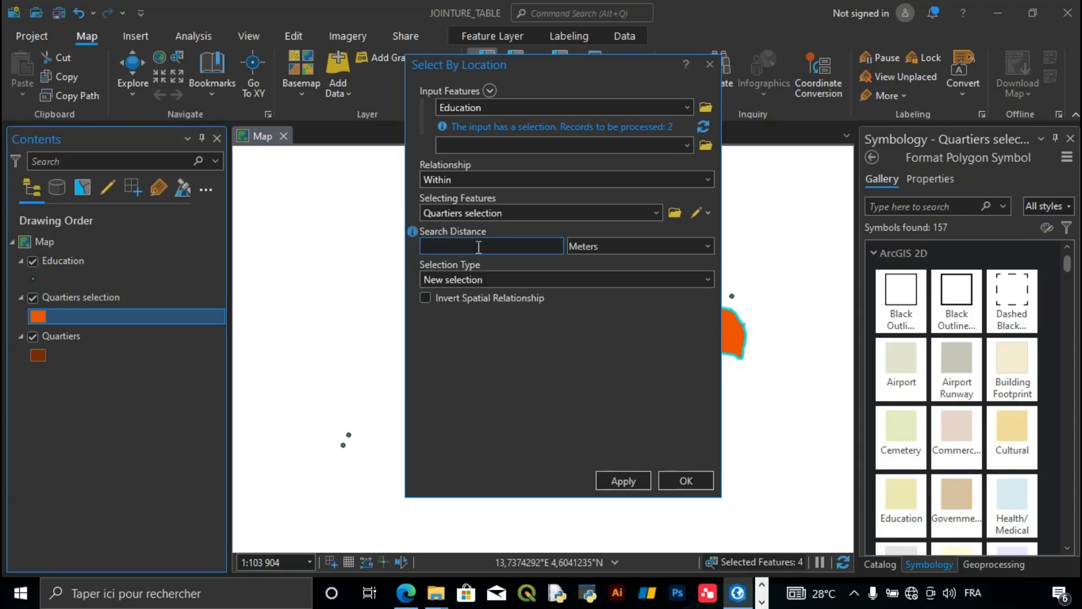
Step: Review the available spatial relationships, keep Within, and apply the selection by location again
left_click(706, 180)
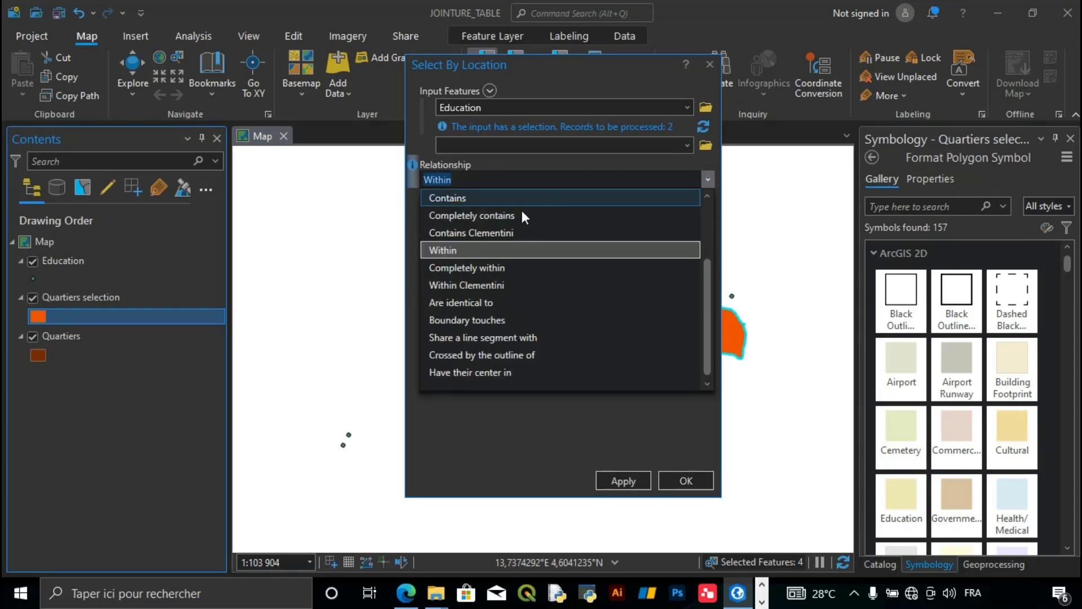
scroll(458, 302, "up", 2)
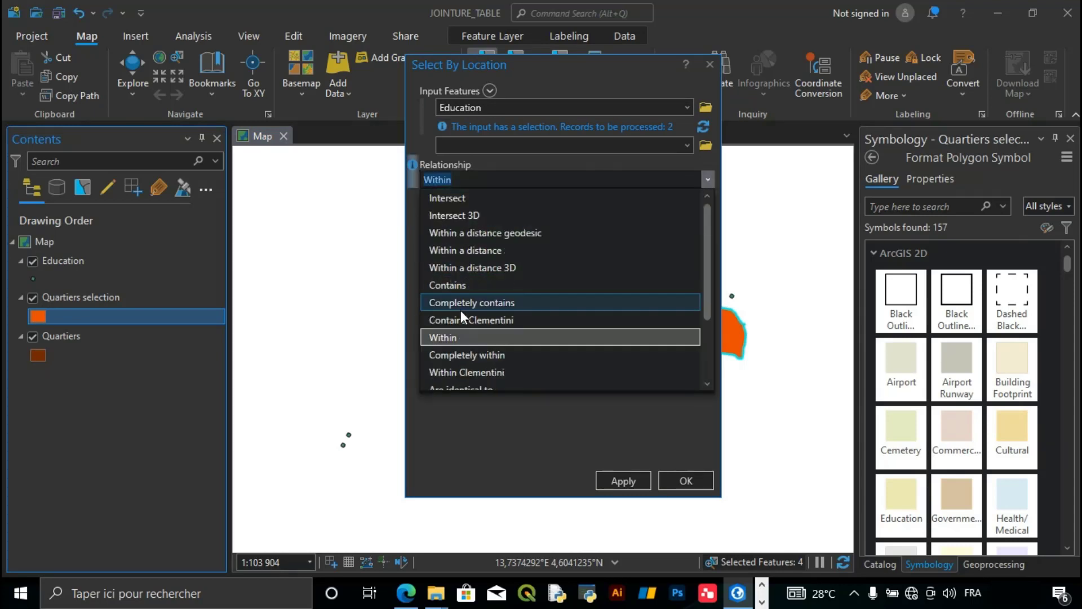
left_click(454, 180)
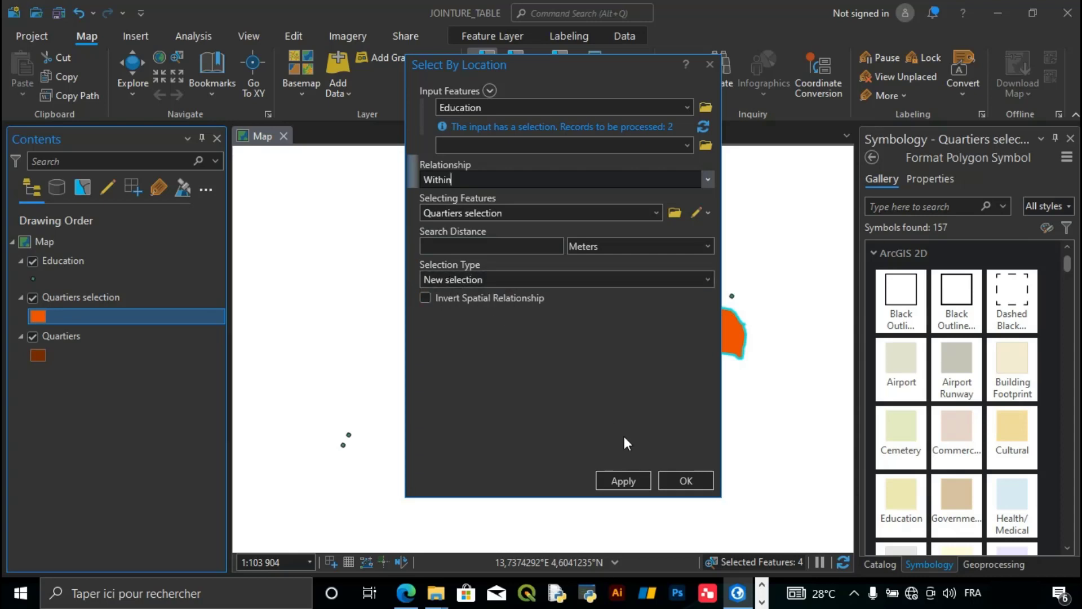
left_click(611, 480)
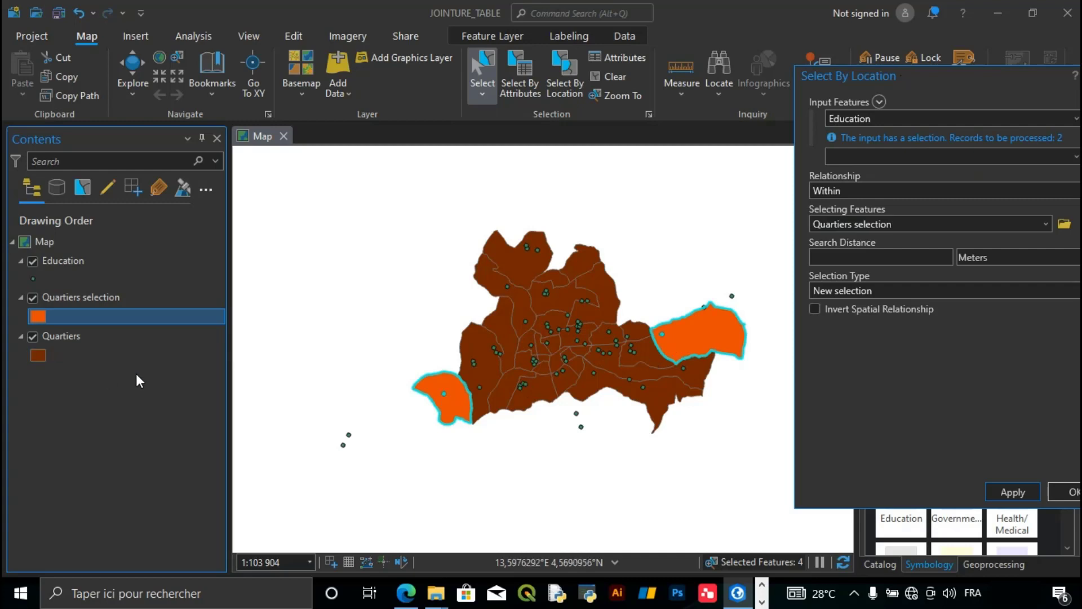
Step: Hide the Quartiers layer and open the Education attribute table to examine the selected schools
left_click(34, 336)
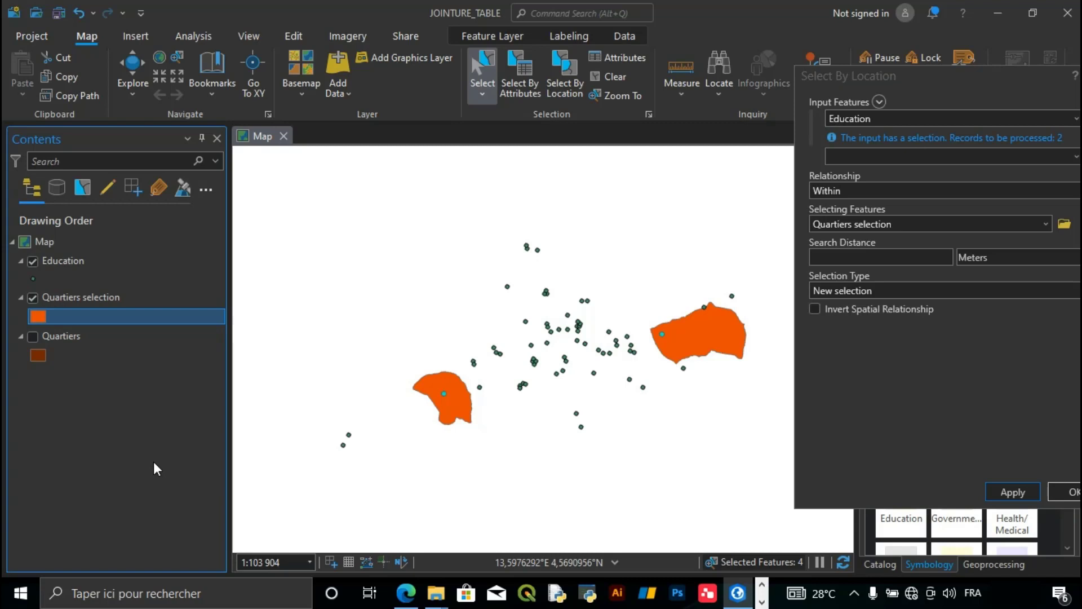
right_click(69, 259)
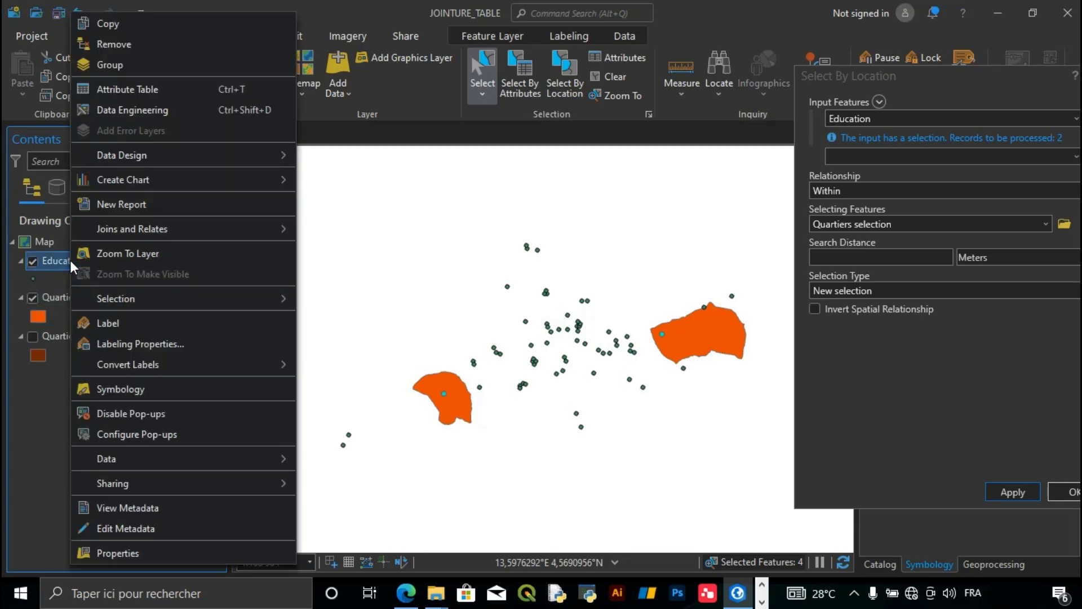
left_click(109, 93)
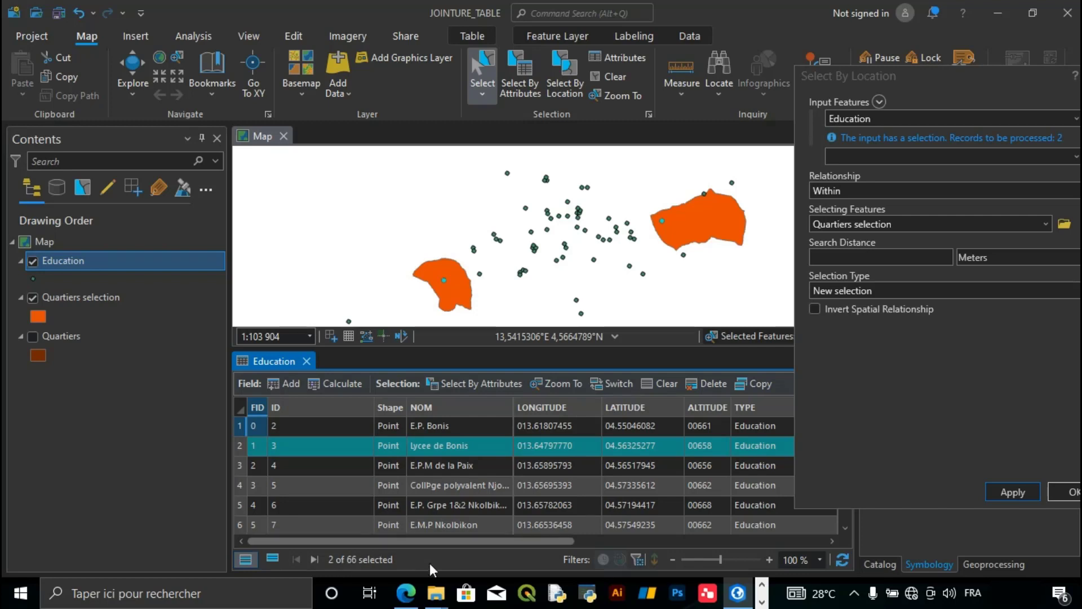
scroll(387, 476, "down", 12)
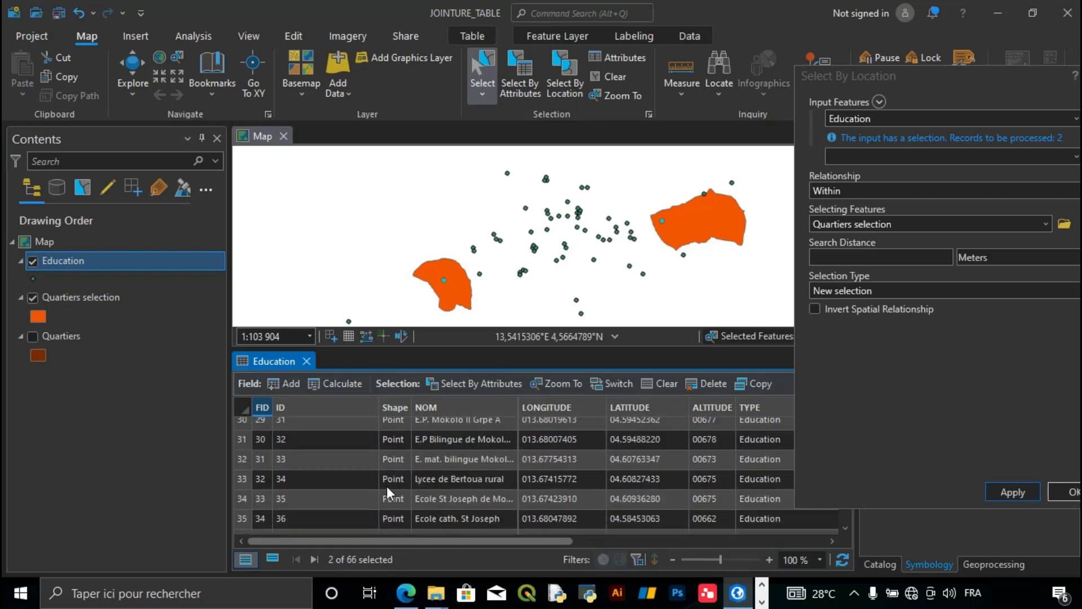
scroll(386, 486, "up", 12)
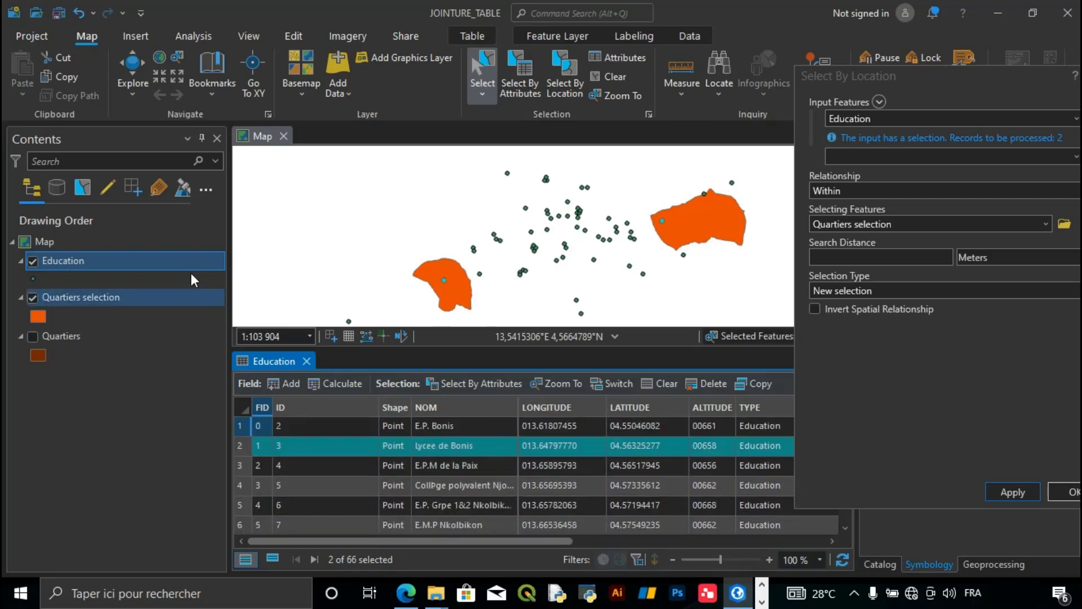
Step: Make a new layer from the selected features of the Education layer
right_click(167, 259)
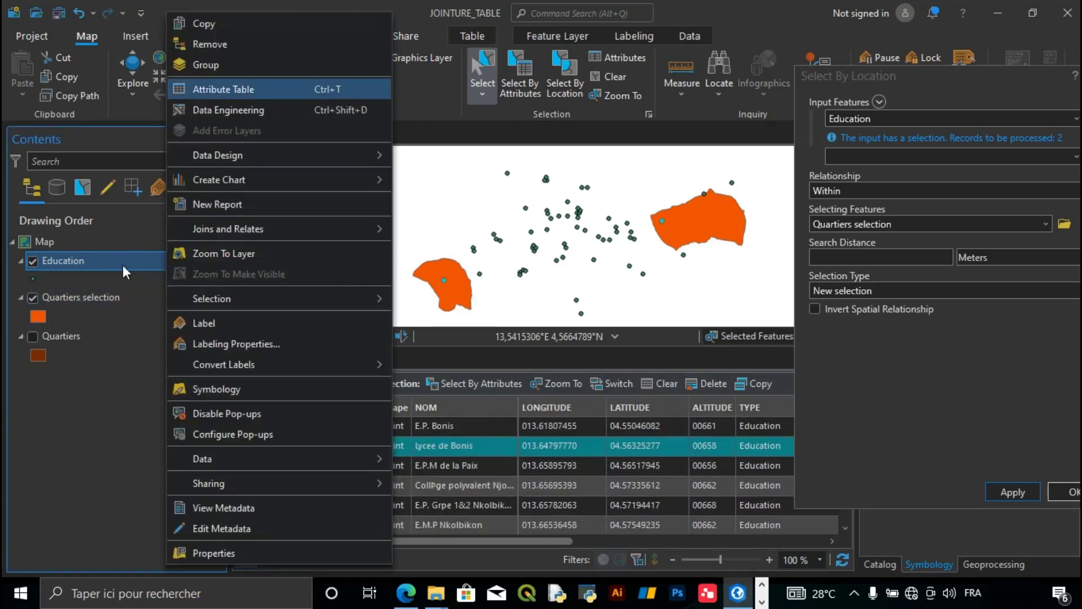
mouse_move(225, 303)
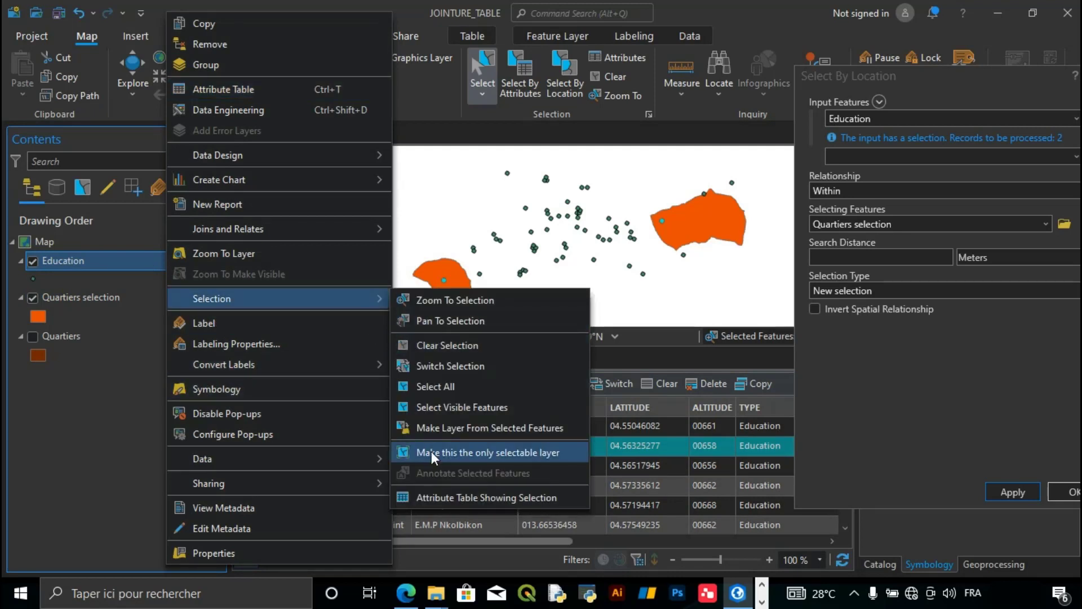
left_click(435, 429)
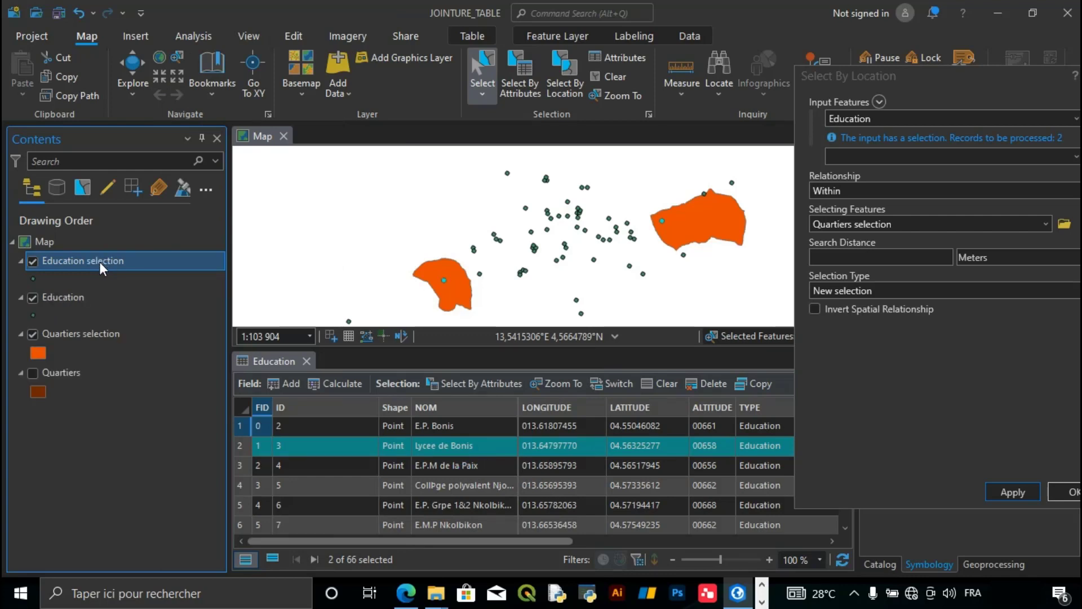
Step: Rename the Education selection layer as Education_dans_koume_kano
right_click(99, 262)
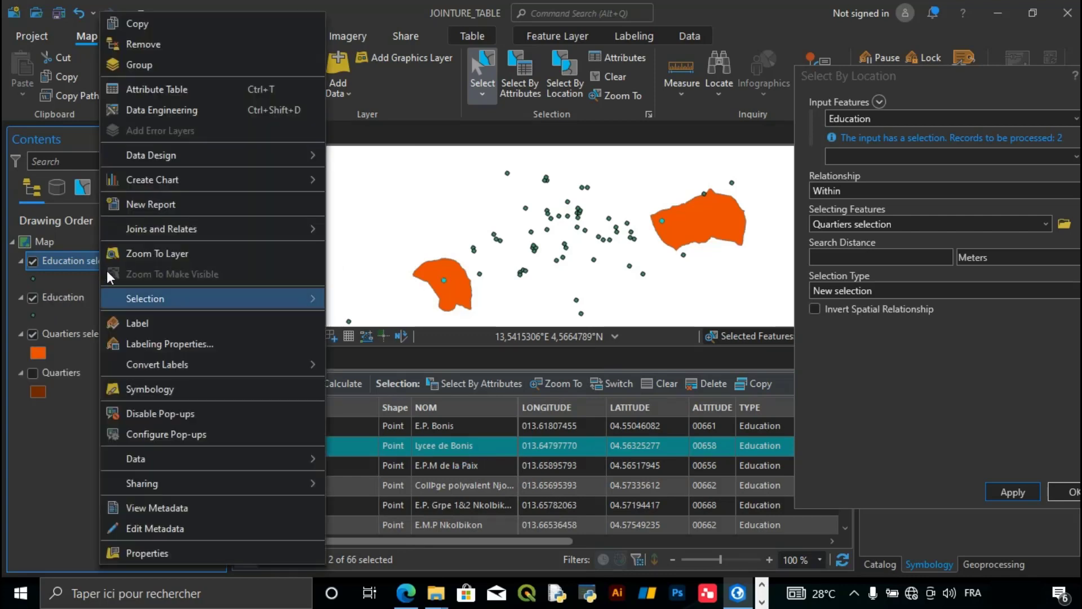
left_click(74, 265)
left_click(74, 265)
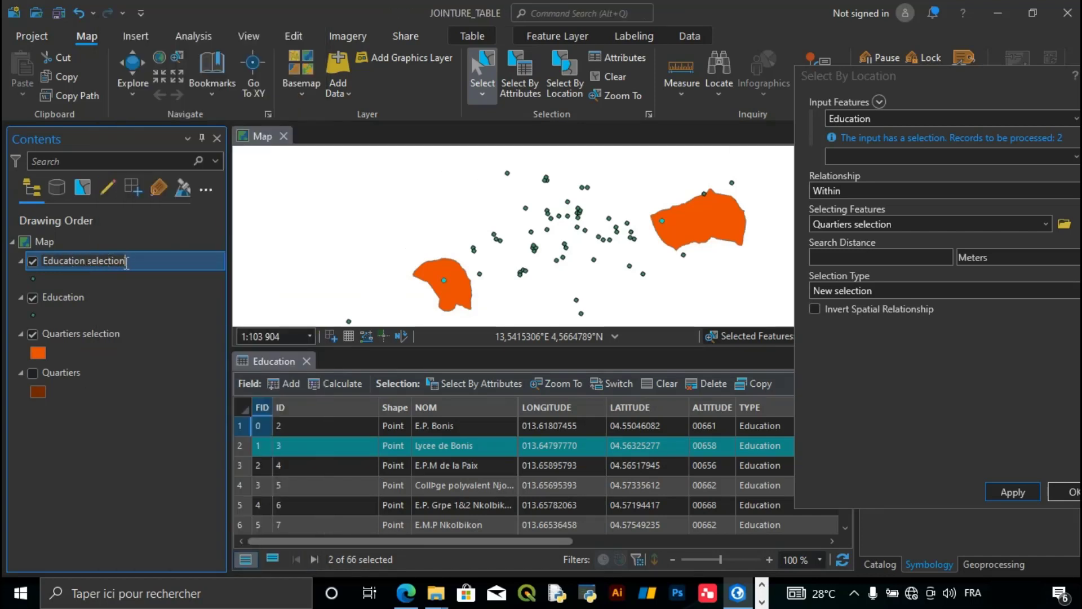
key("BackSpace")
key("BackSpace")
key("BackSpace")
type("_")
type("dans_koume")
type("_")
type("ka,")
key("BackSpace")
type("no")
key("Return")
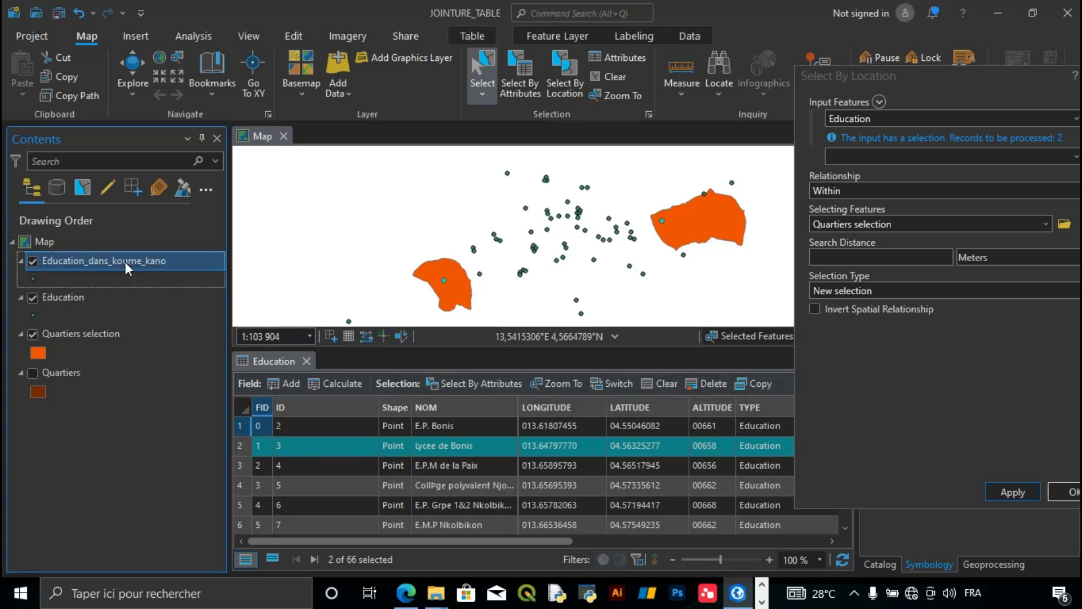
left_click(146, 352)
left_click(172, 315, "ctrl")
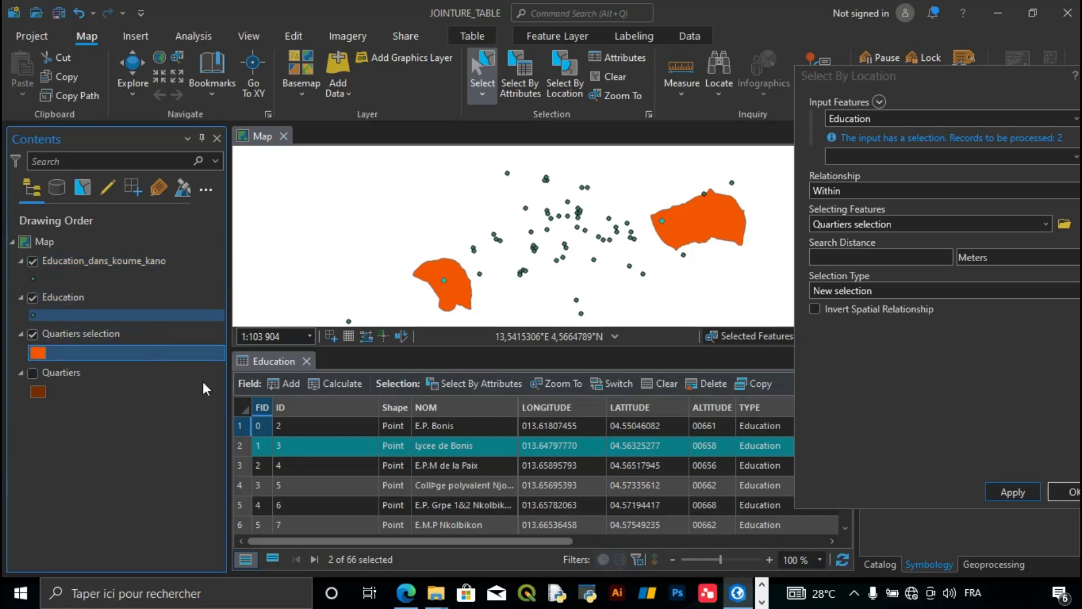
Step: Switch to the Enoncé_requetes_sql presentation in PowerPoint to read the requirement on student percentages and number of teachers
left_click(761, 603)
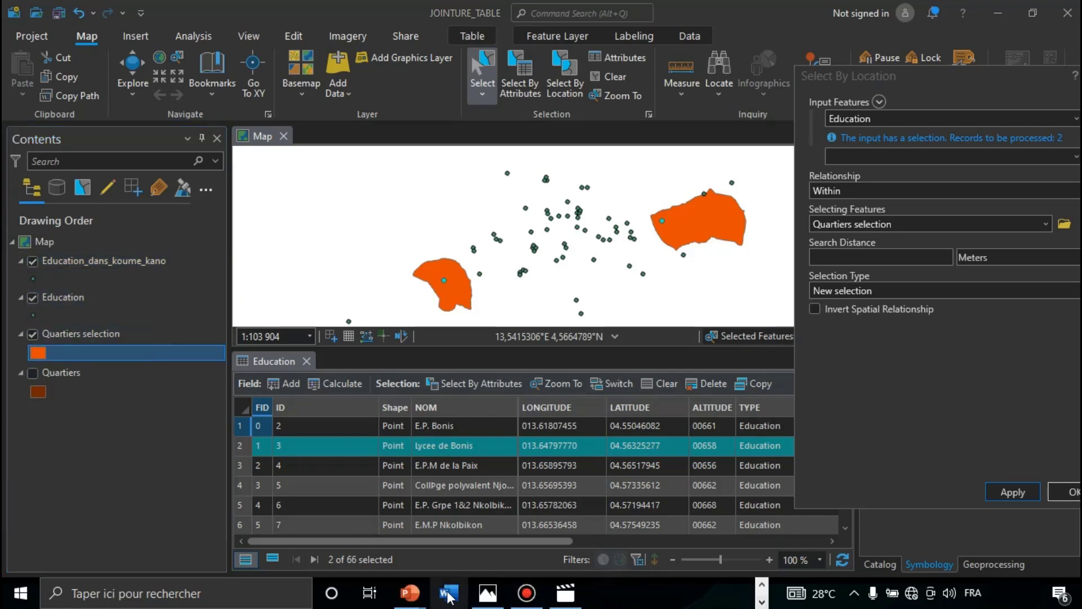
mouse_move(410, 593)
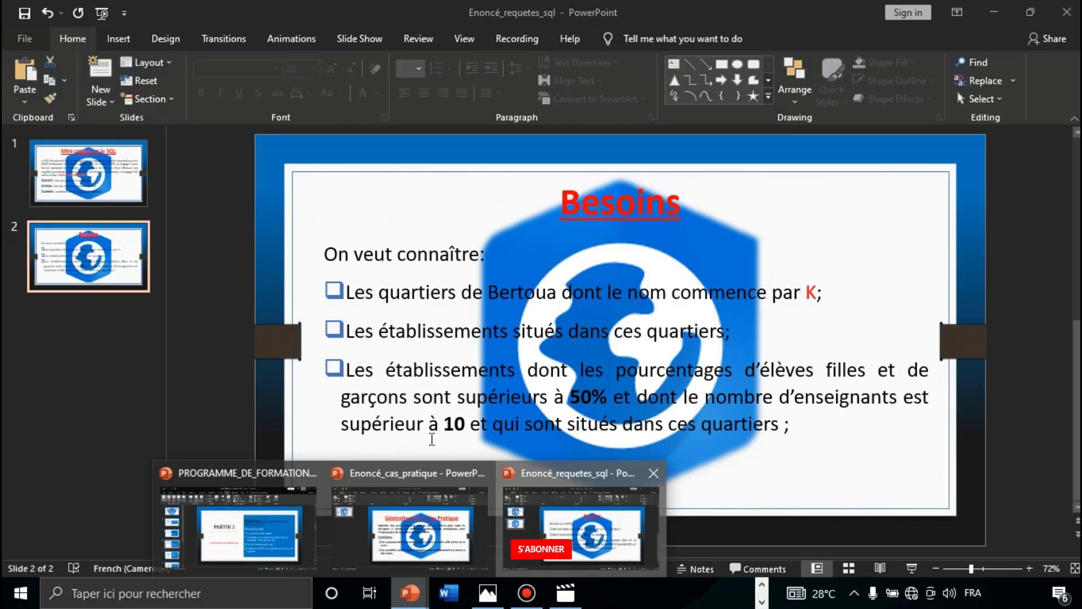
left_click(560, 552)
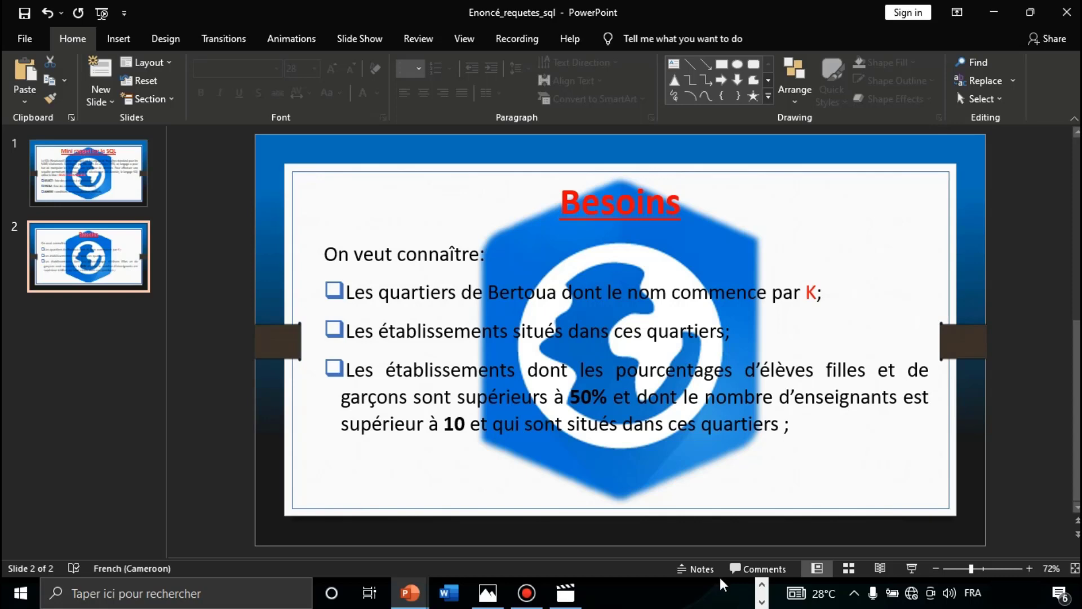
Step: Switch back to the JOINTURE_TABLE project in ArcGIS Pro and close the Select By Location dialog
left_click(764, 587)
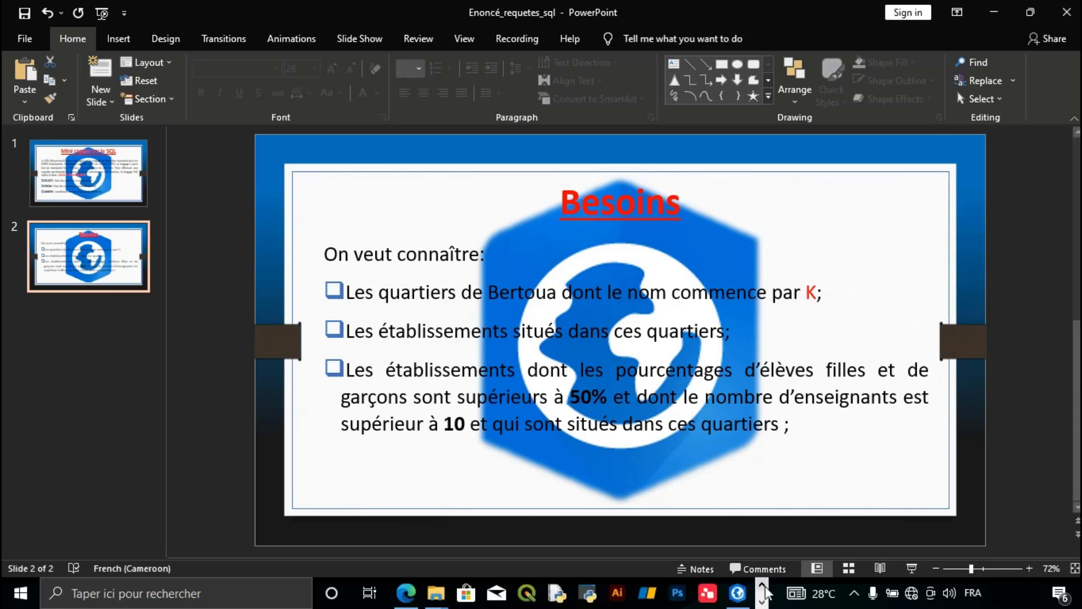
mouse_move(737, 592)
left_click(792, 540)
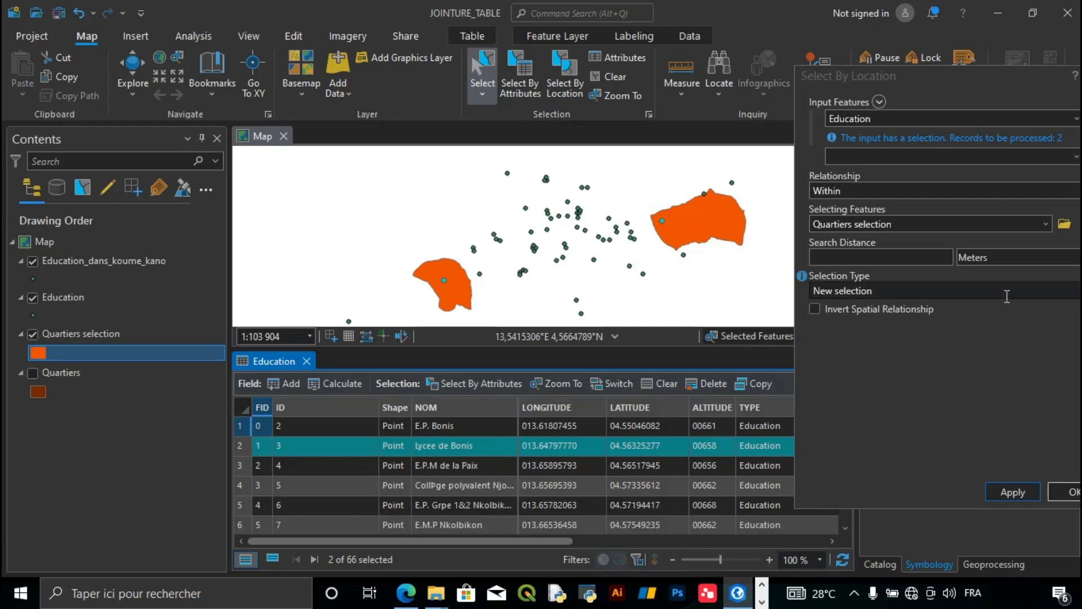
left_click_drag(849, 76, 648, 42)
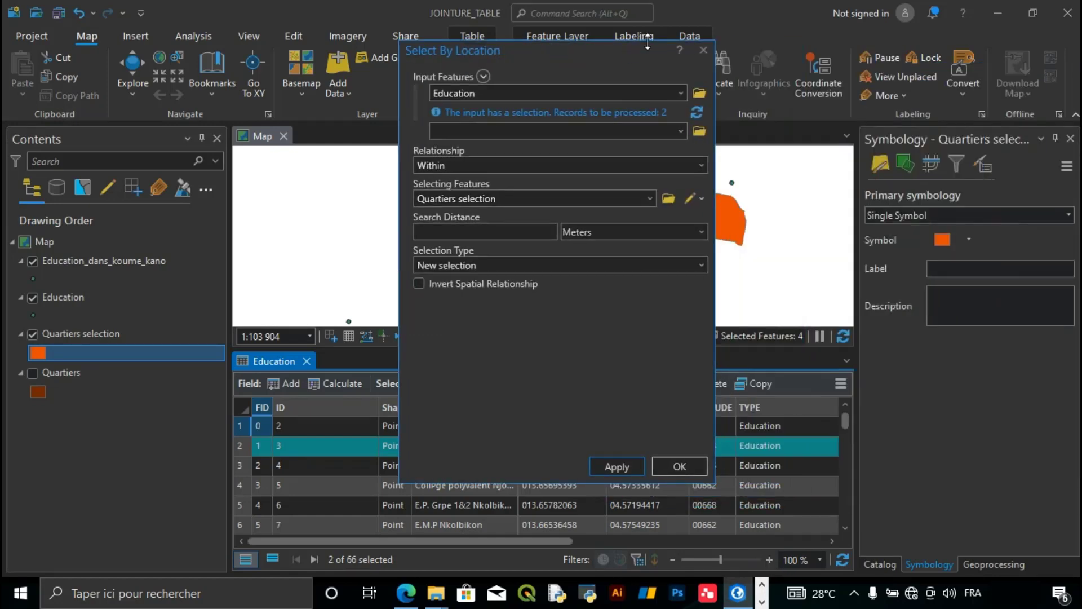
left_click(703, 49)
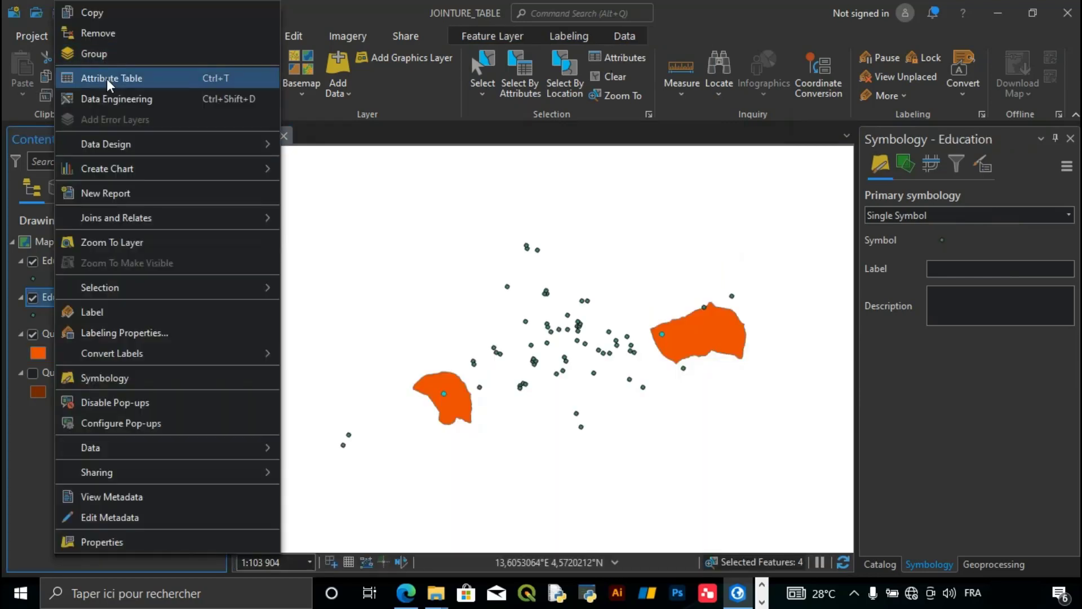
Step: Open the Education attribute table and examine its columns for boys, girls and teachers
left_click(107, 79)
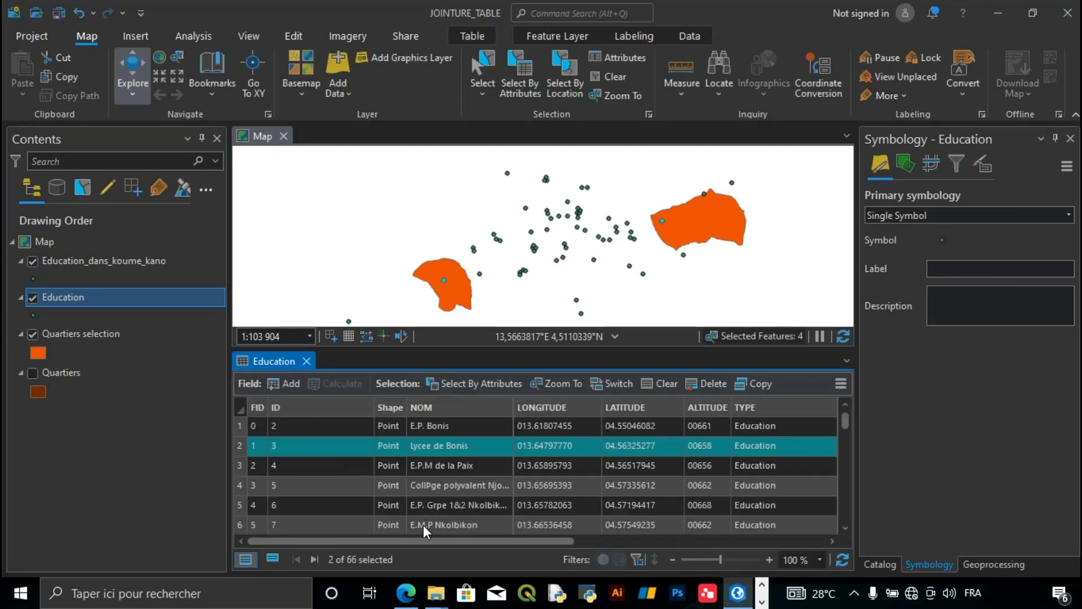
left_click_drag(419, 540, 710, 536)
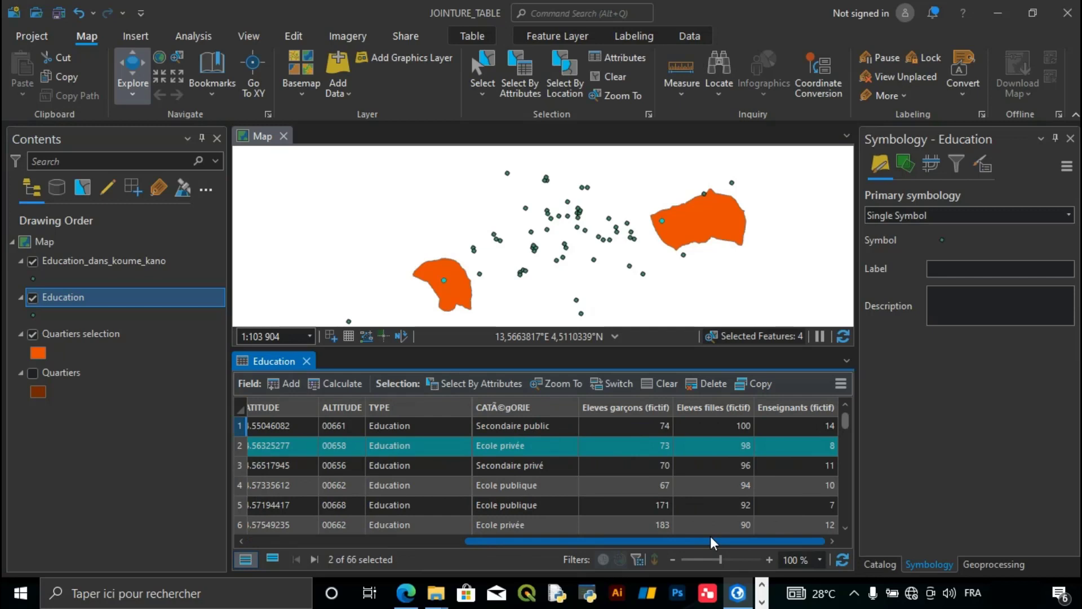
left_click_drag(604, 539, 352, 546)
left_click_drag(492, 553, 746, 543)
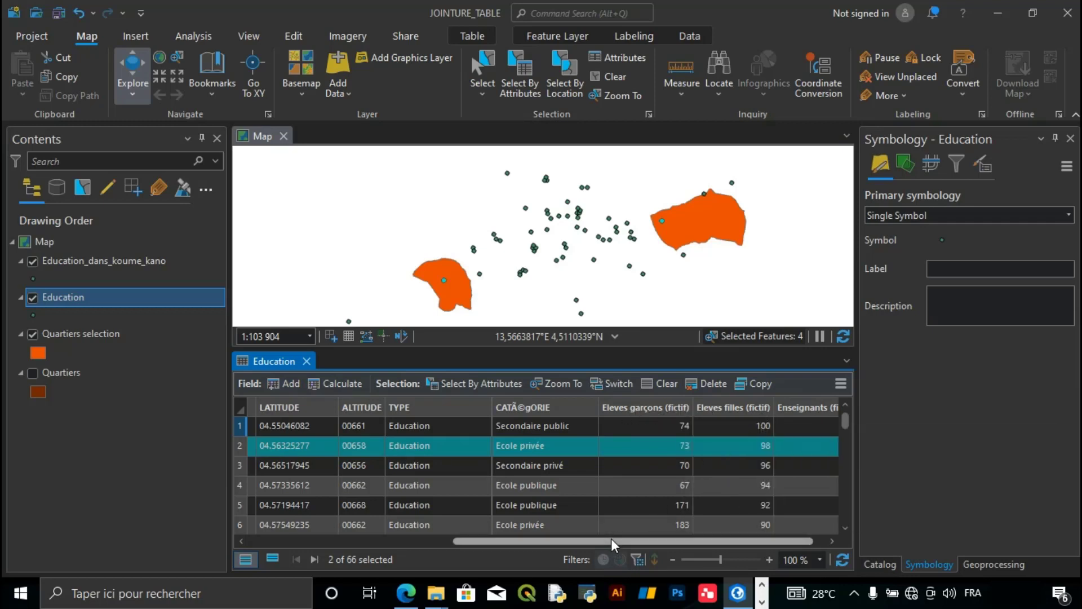
scroll(648, 538, "right", 1)
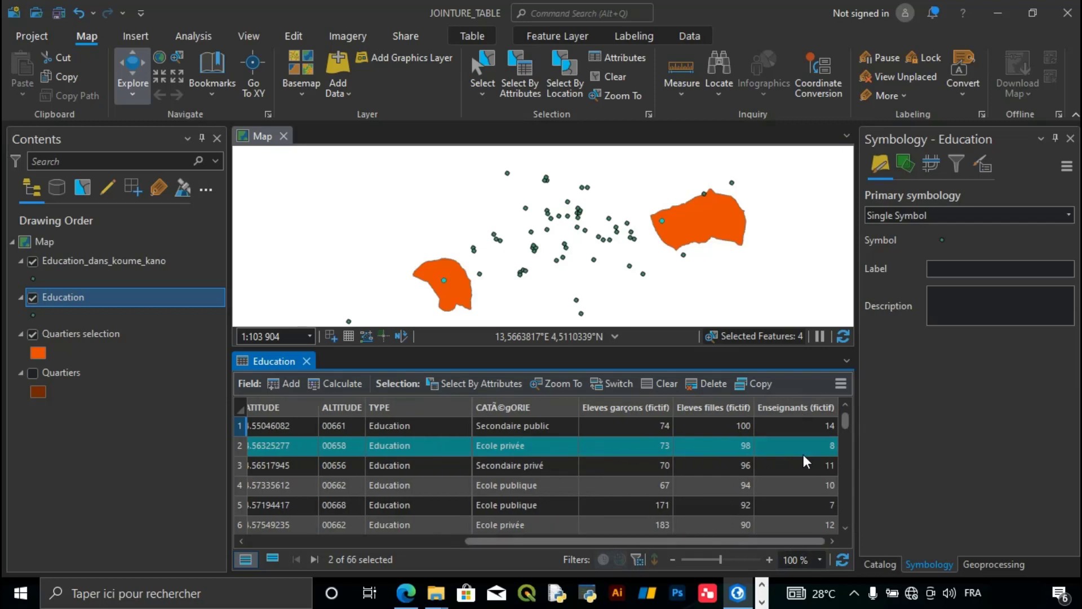
left_click_drag(761, 540, 581, 540)
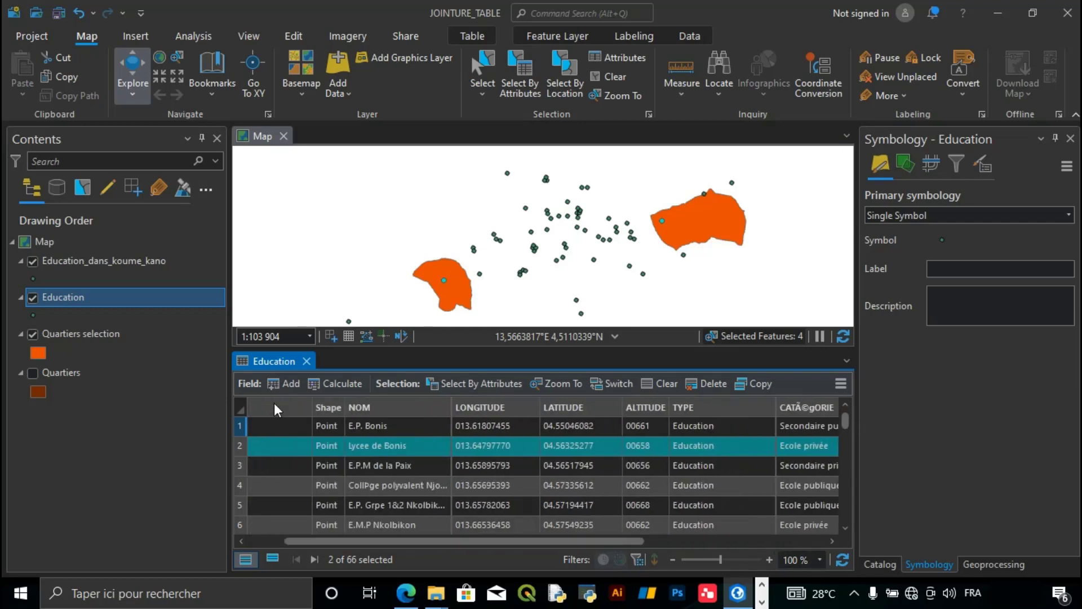
Step: Add a new field named Pourc_garc to the Education layer
left_click(283, 388)
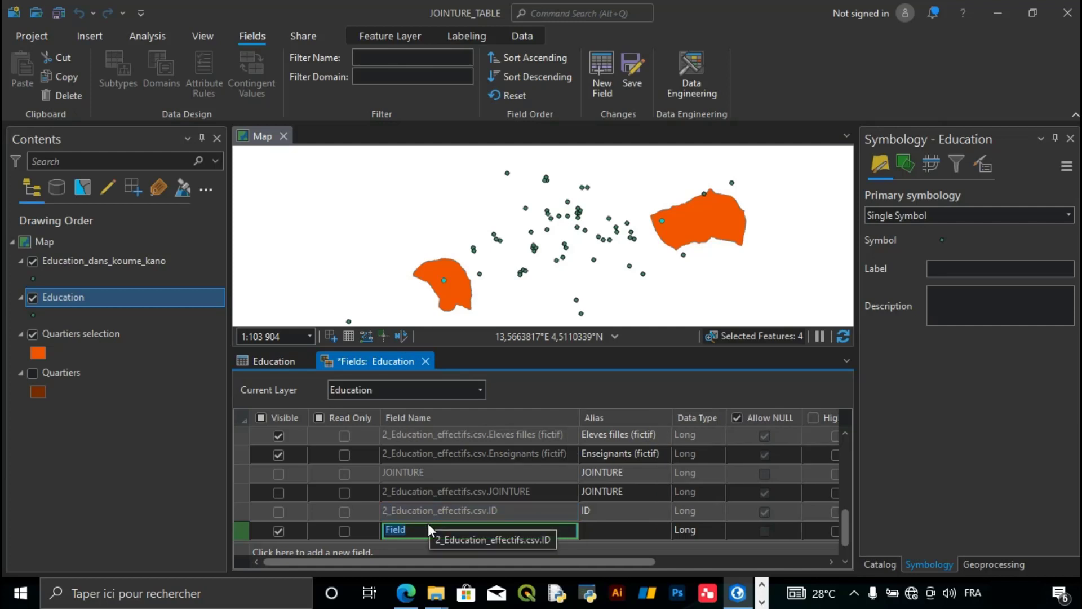
type("Pour")
key("BackSpace")
key("BackSpace")
key("BackSpace")
key("BackSpace")
type("Pour")
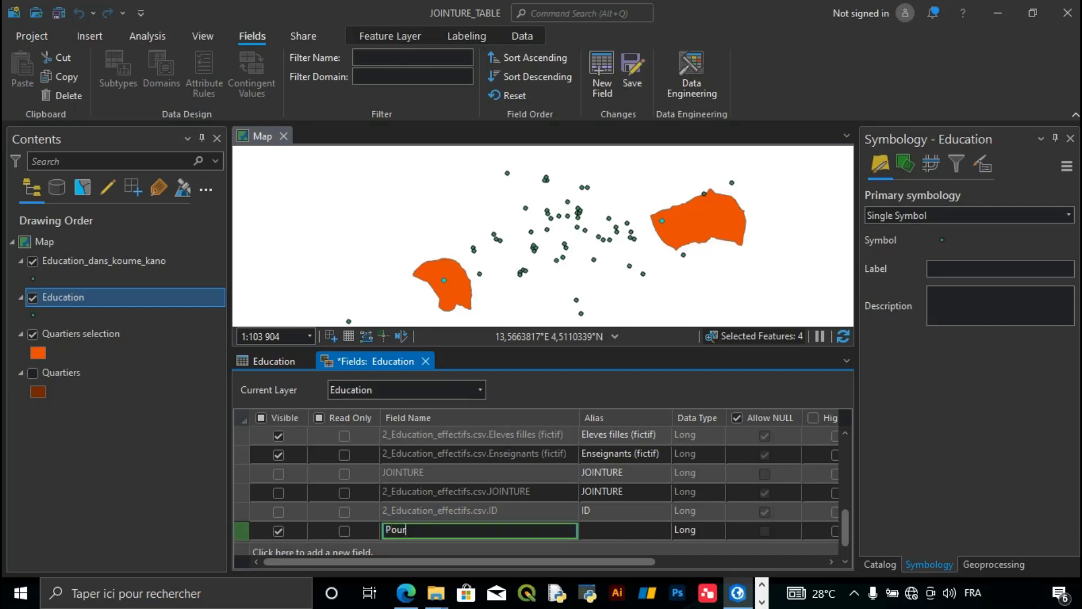
type("c_garco")
key("BackSpace")
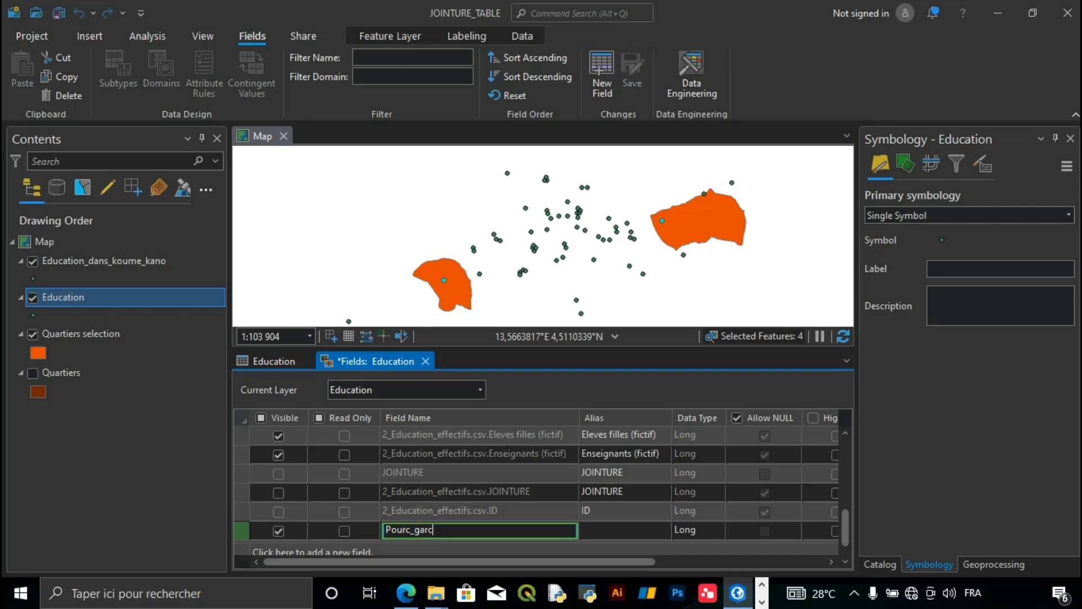
scroll(469, 516, "up", 1)
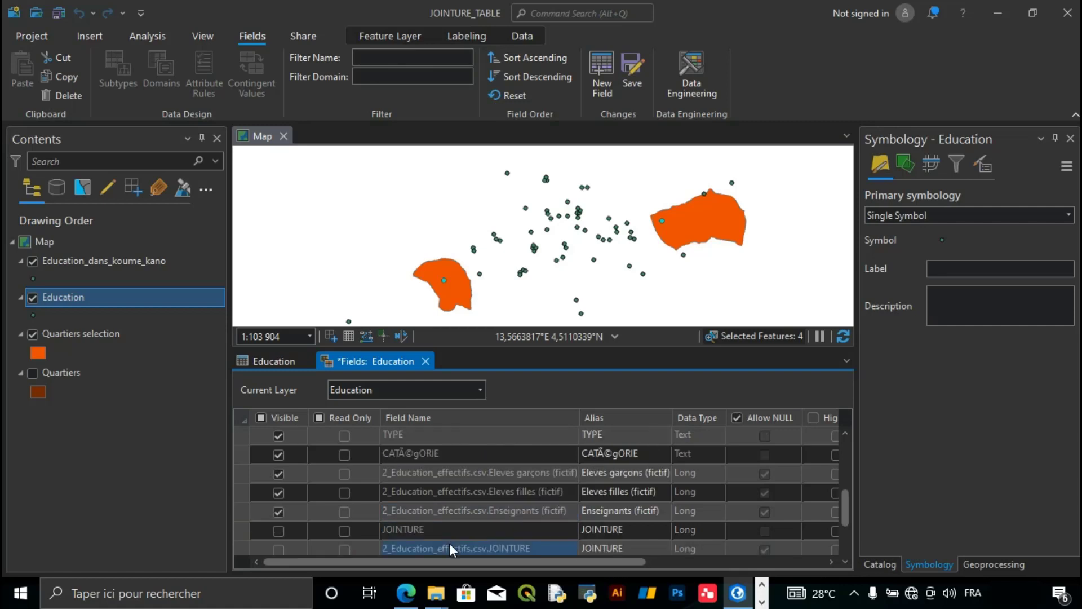
scroll(446, 531, "down", 2)
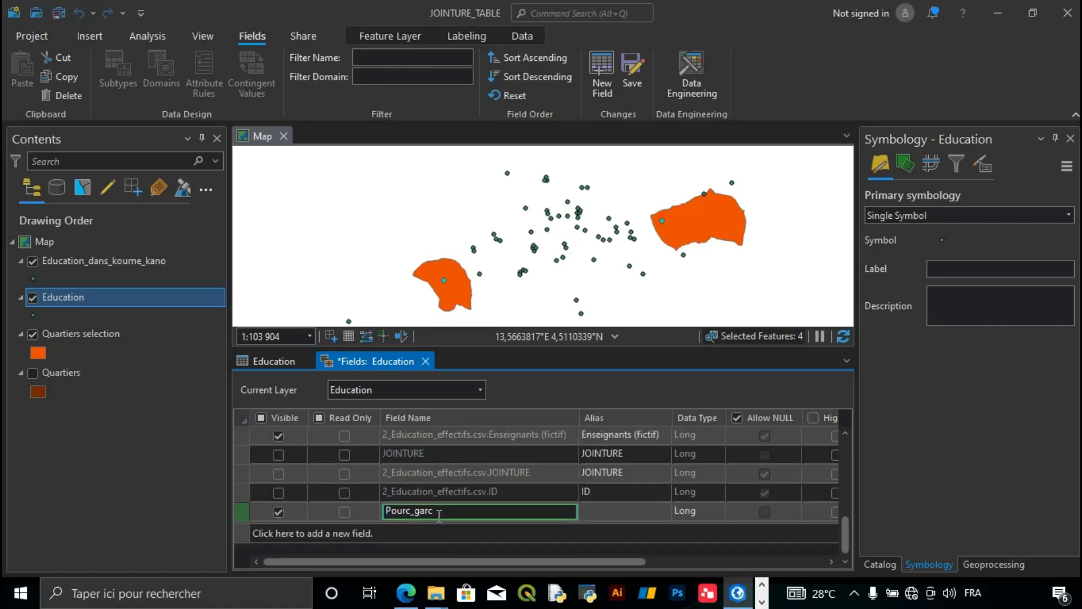
Step: Set the data type of the Pourc_garc field to Float
left_click(708, 513)
left_click(716, 513)
left_click(716, 513)
left_click(716, 512)
left_click(686, 452)
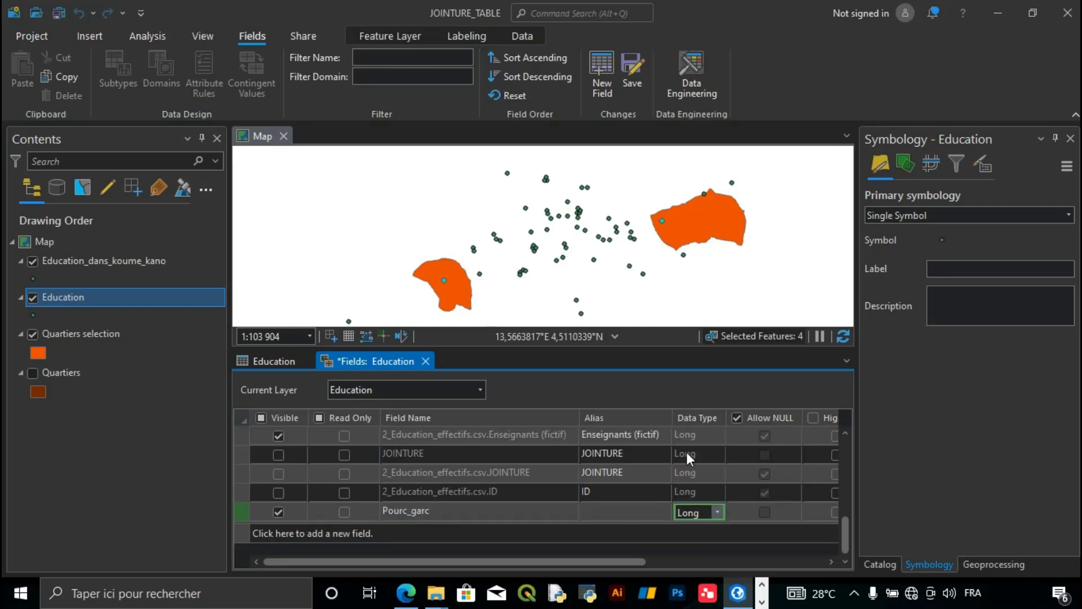
Step: Set the number format of the Pourc_garc field to Numeric, rounded to 6 decimal places
left_click_drag(621, 563, 785, 551)
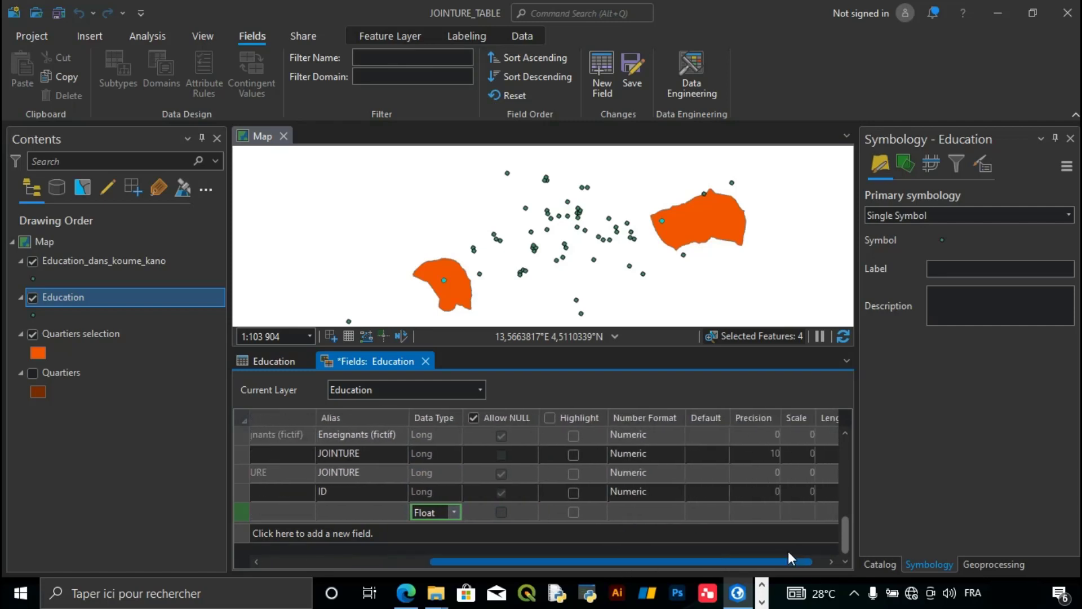
left_click(671, 510)
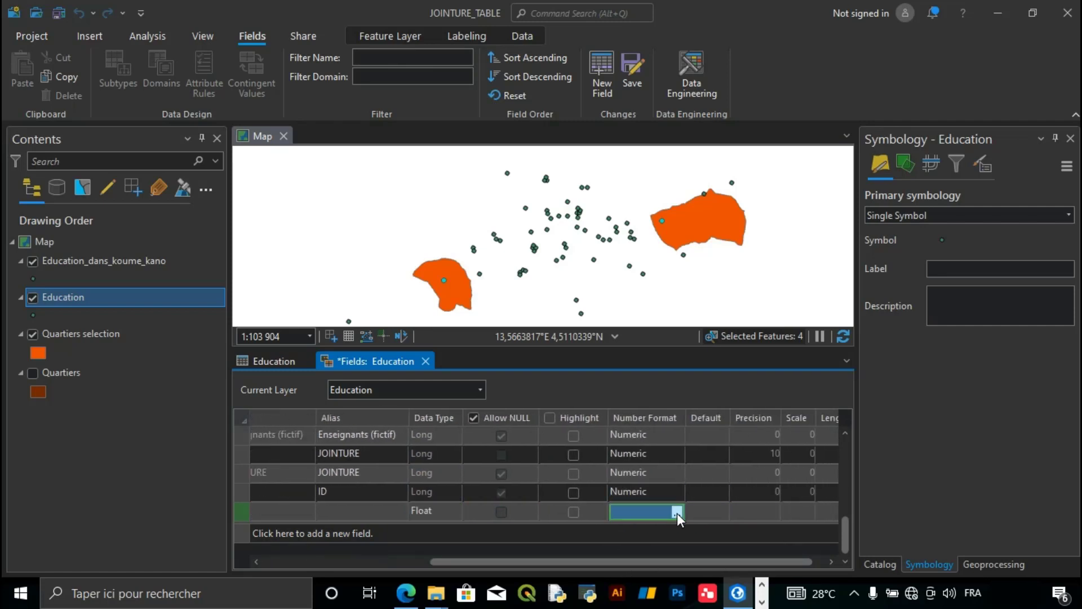
left_click(677, 513)
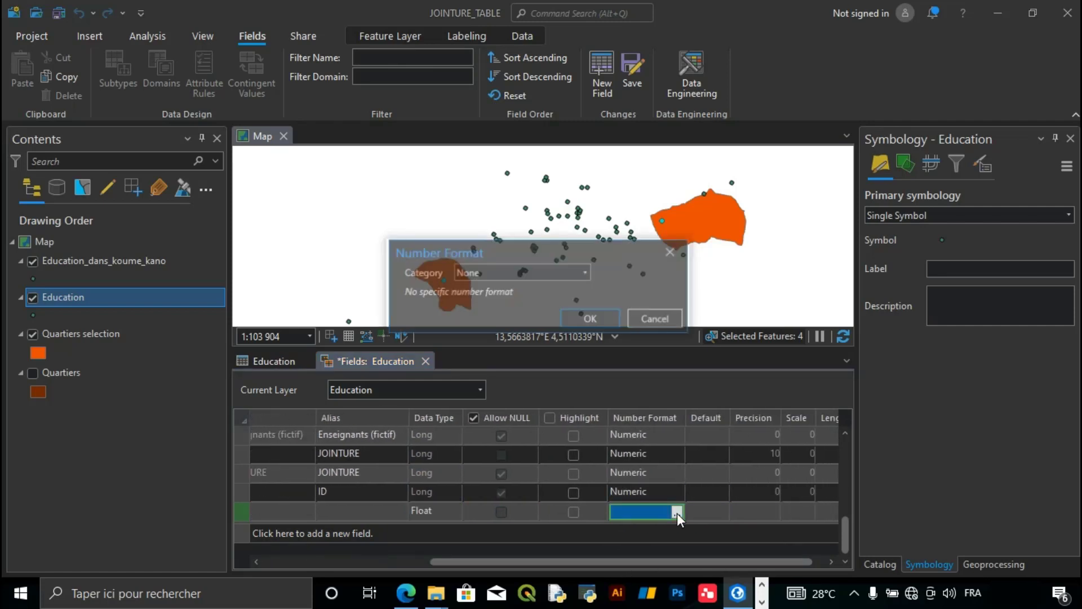
left_click(583, 273)
left_click(498, 350)
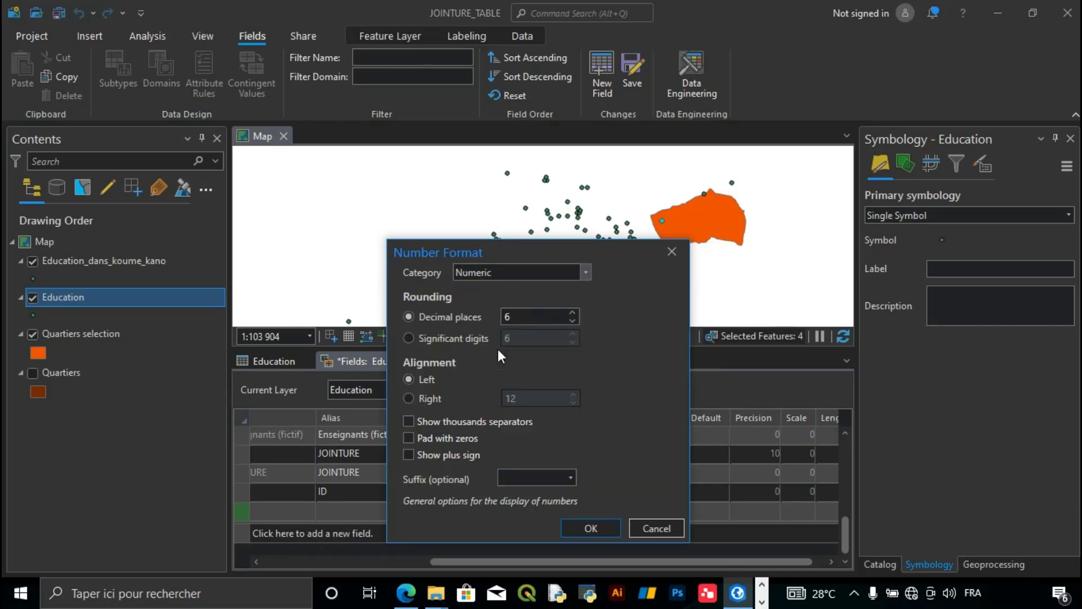
left_click(501, 318)
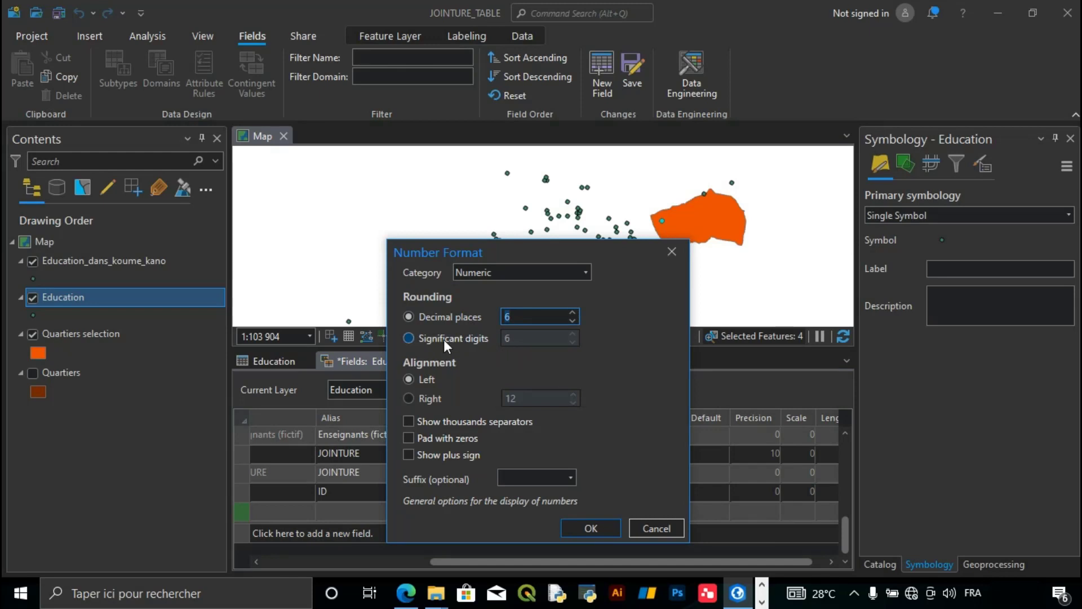
left_click(409, 338)
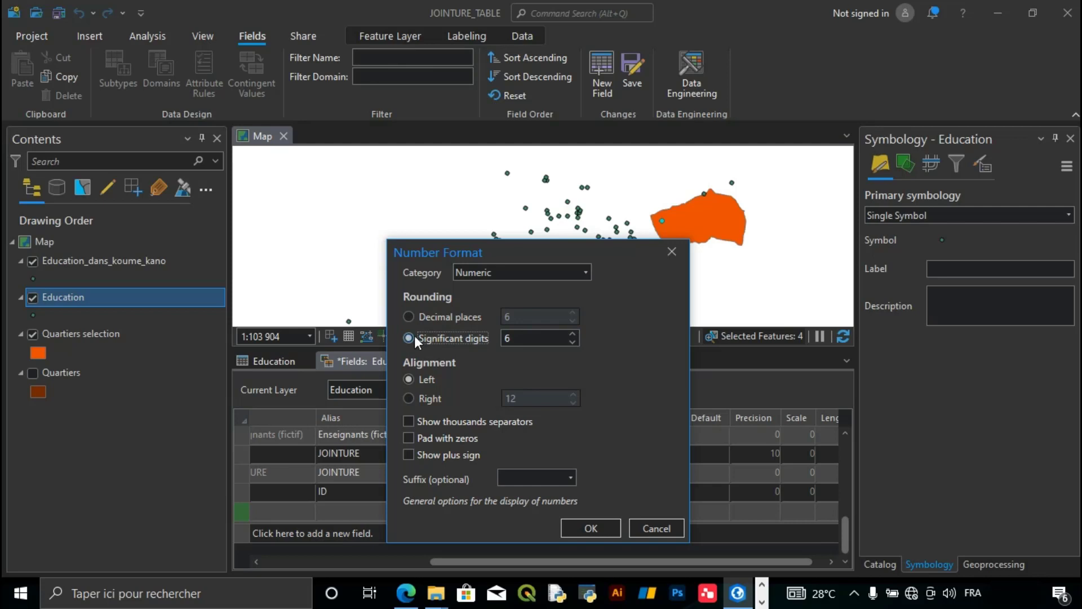
left_click(409, 316)
left_click(409, 338)
left_click(412, 319)
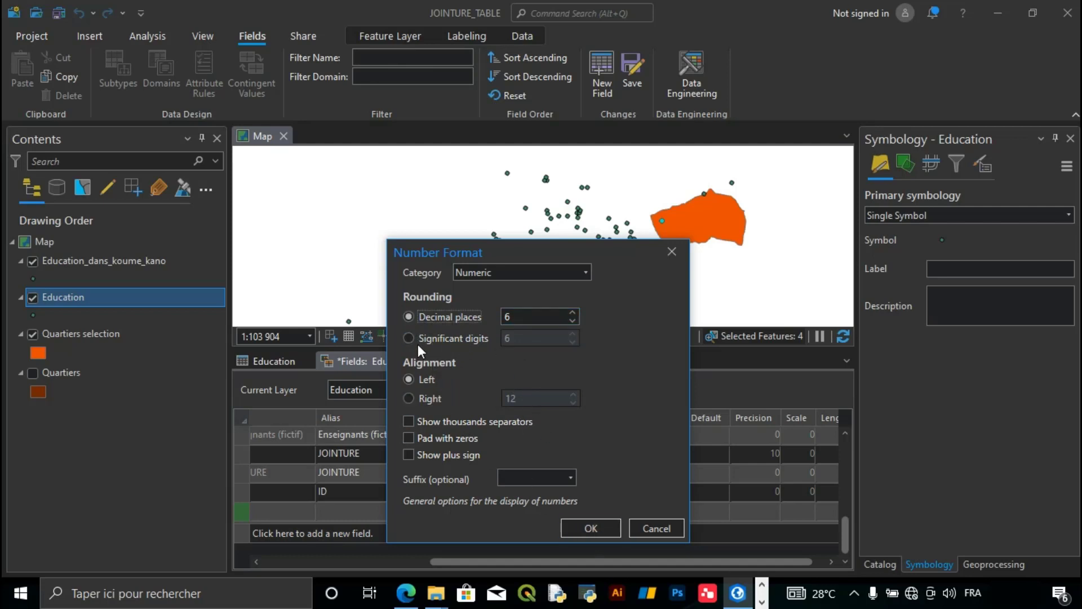
left_click(591, 530)
left_click_drag(760, 568, 547, 562)
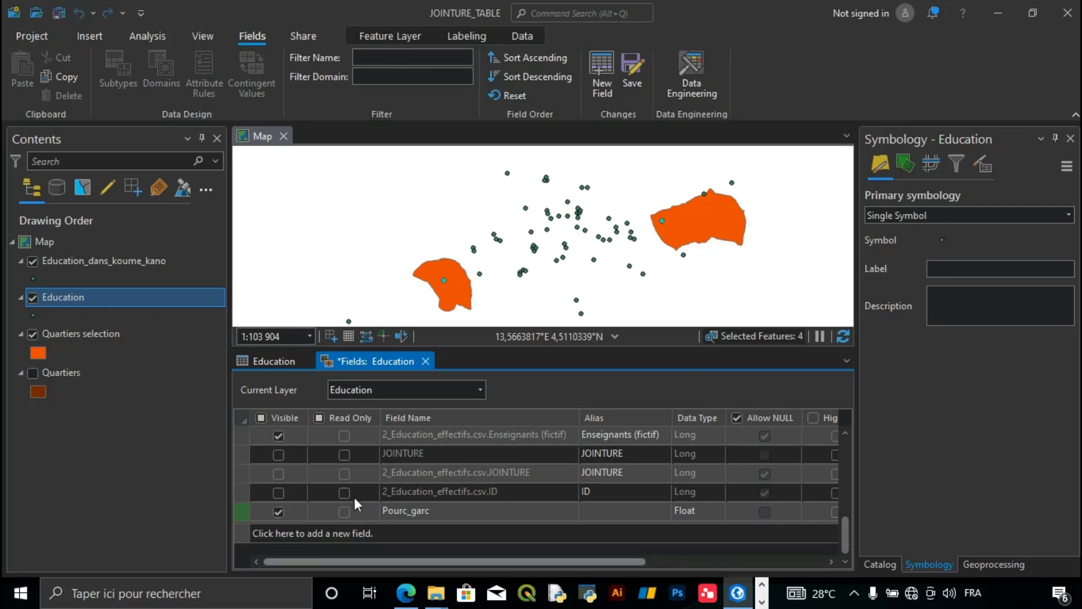
left_click(409, 514)
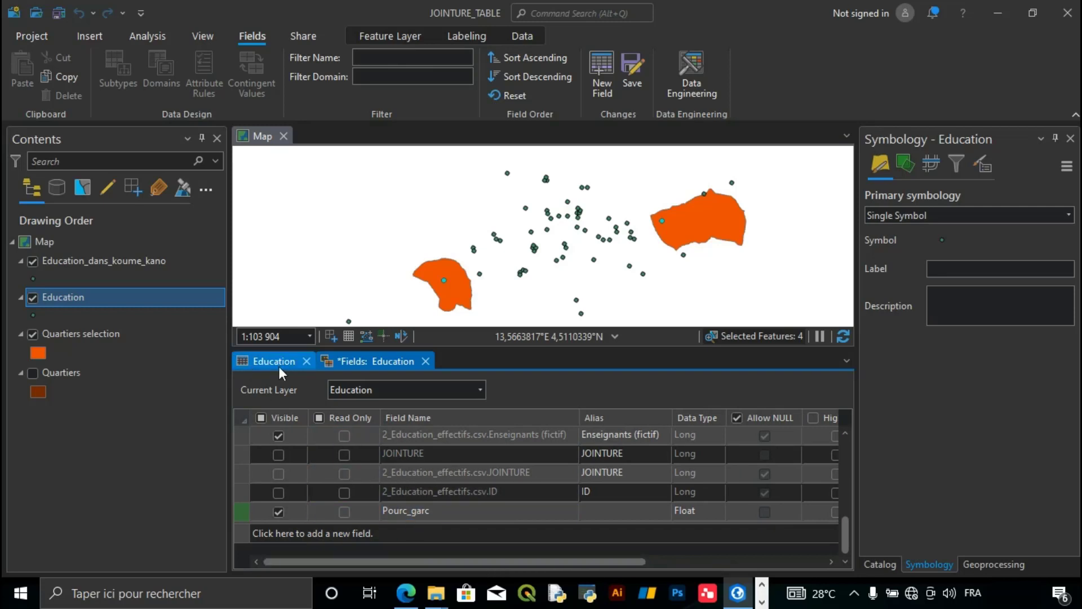
left_click(364, 512)
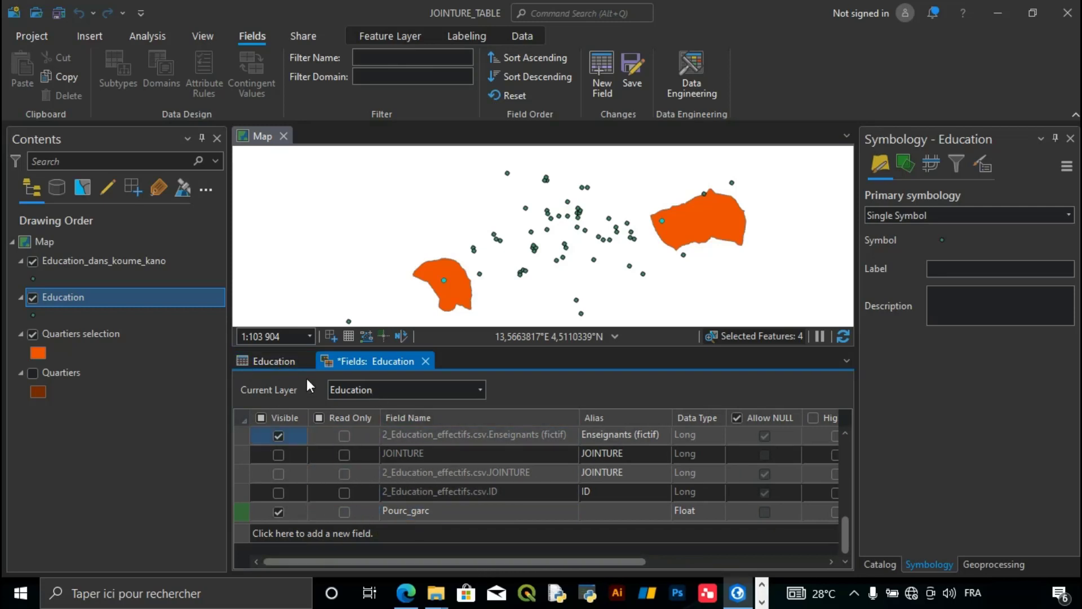
left_click(626, 67)
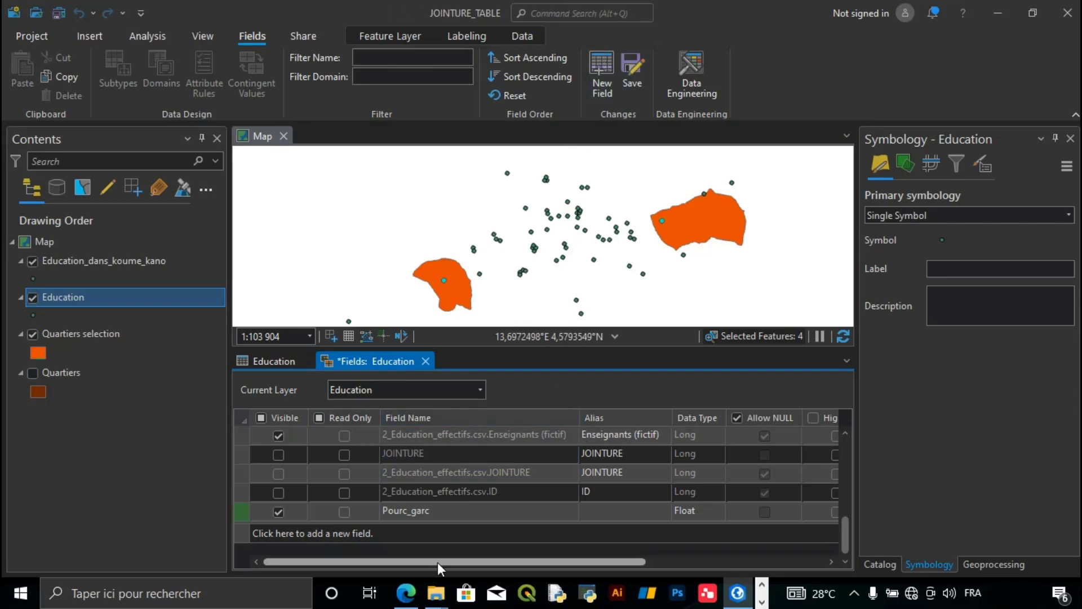
left_click(640, 494)
left_click(626, 453)
Step: Add a second new field named Pourc_fill to the Education layer
left_click(277, 361)
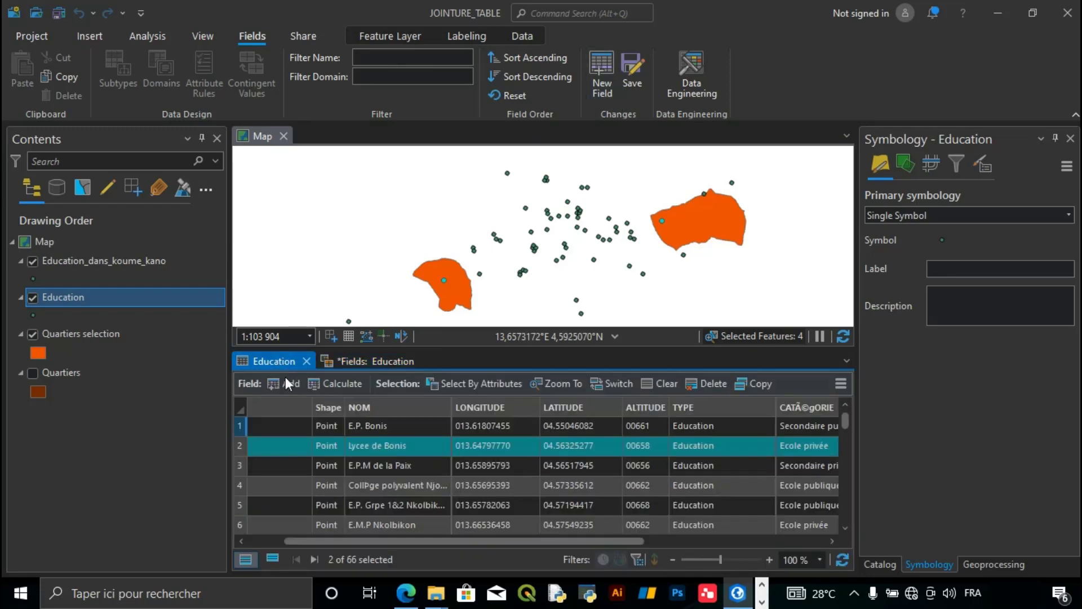
left_click(272, 384)
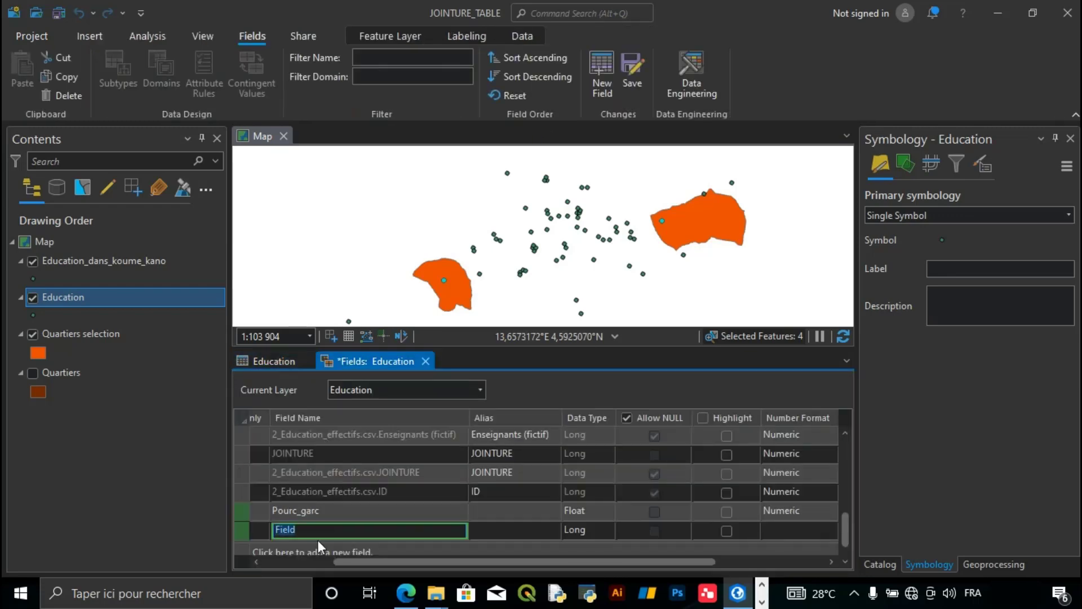
type("Pourc_fill")
left_click(529, 535)
left_click(318, 510)
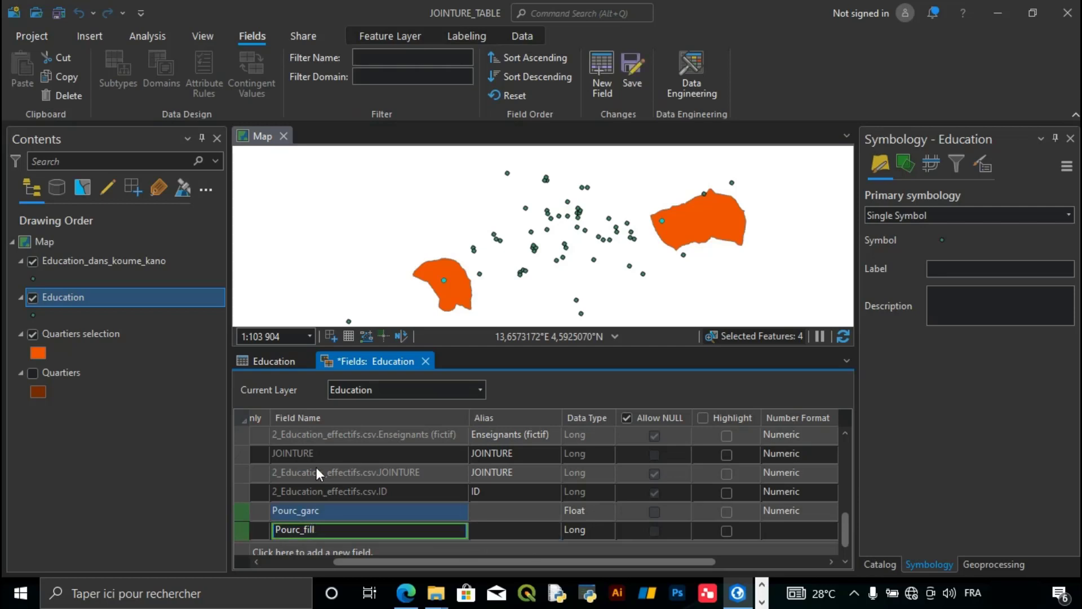
Step: Set the data type of the Pourc_fill field to Float
left_click(496, 531)
left_click(581, 532)
left_click(607, 532)
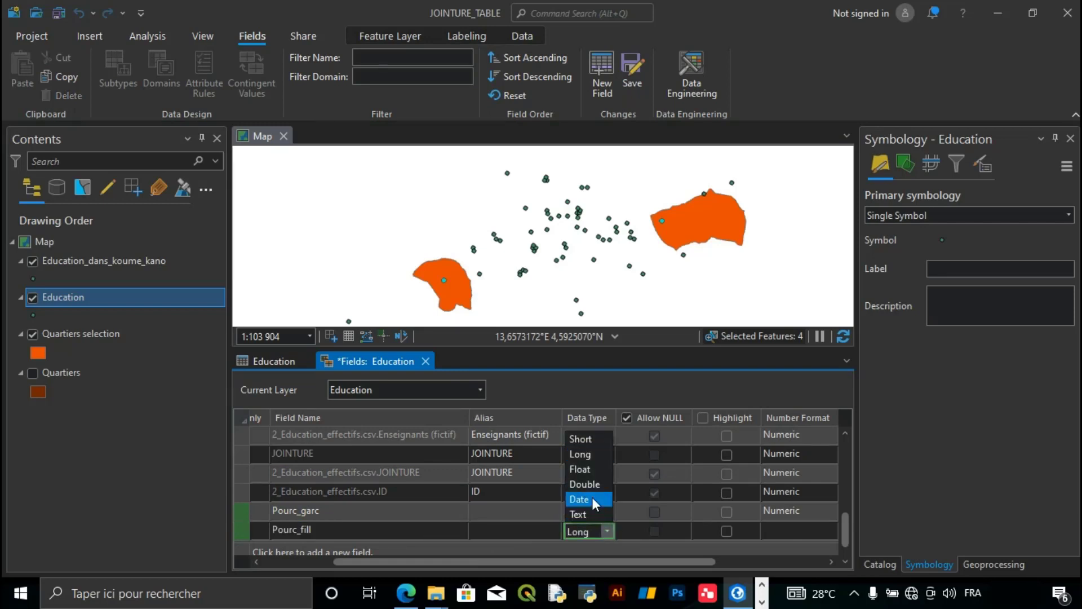
left_click(584, 471)
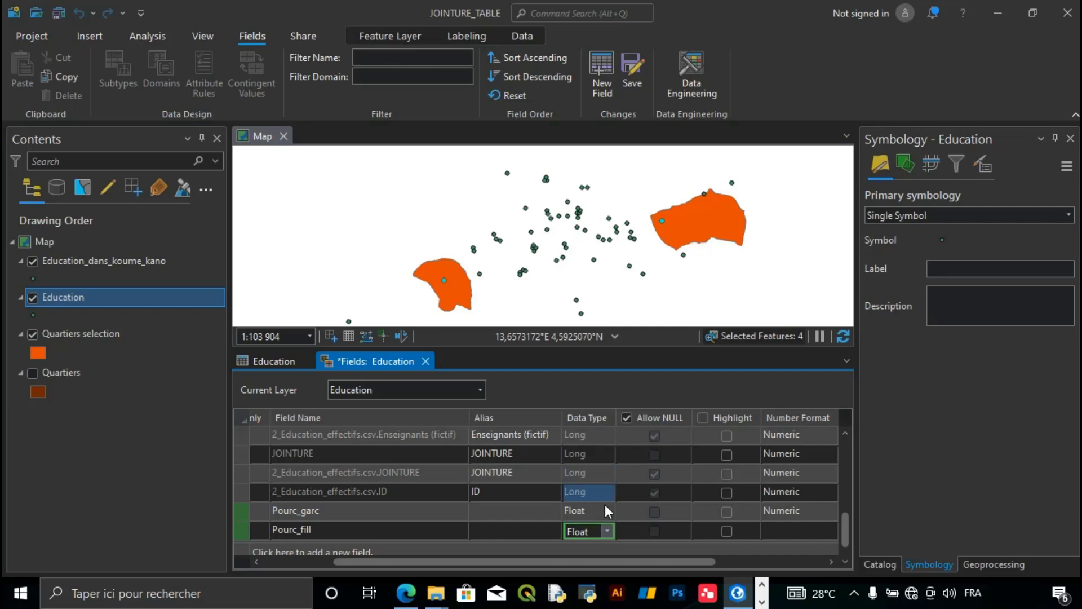
Step: Set the number format of the Pourc_fill field to Numeric and save the Education layer's field changes
left_click_drag(628, 560, 736, 563)
left_click(651, 532)
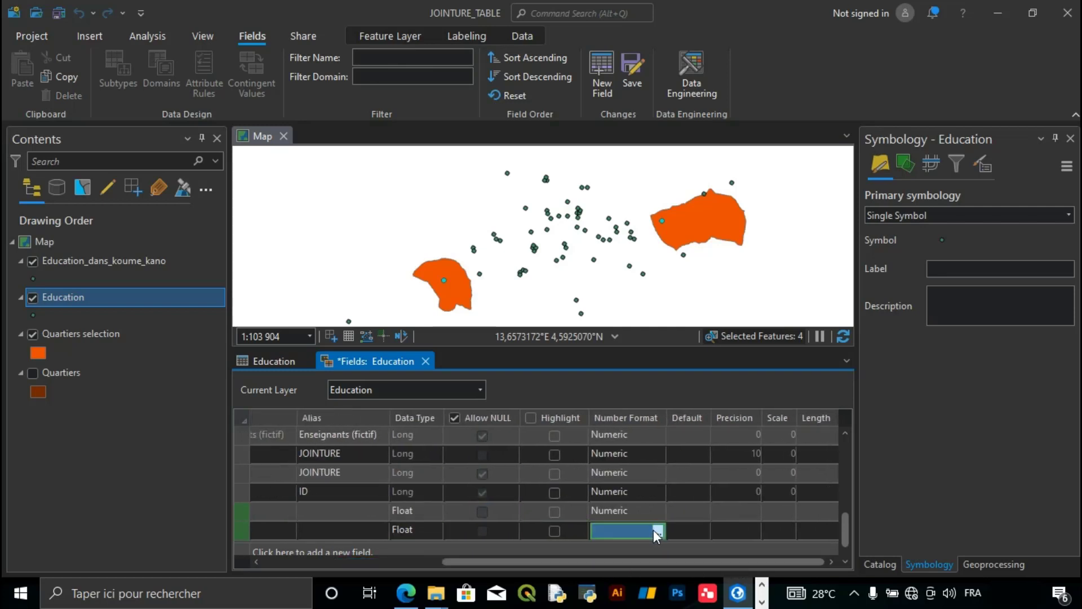
left_click(658, 531)
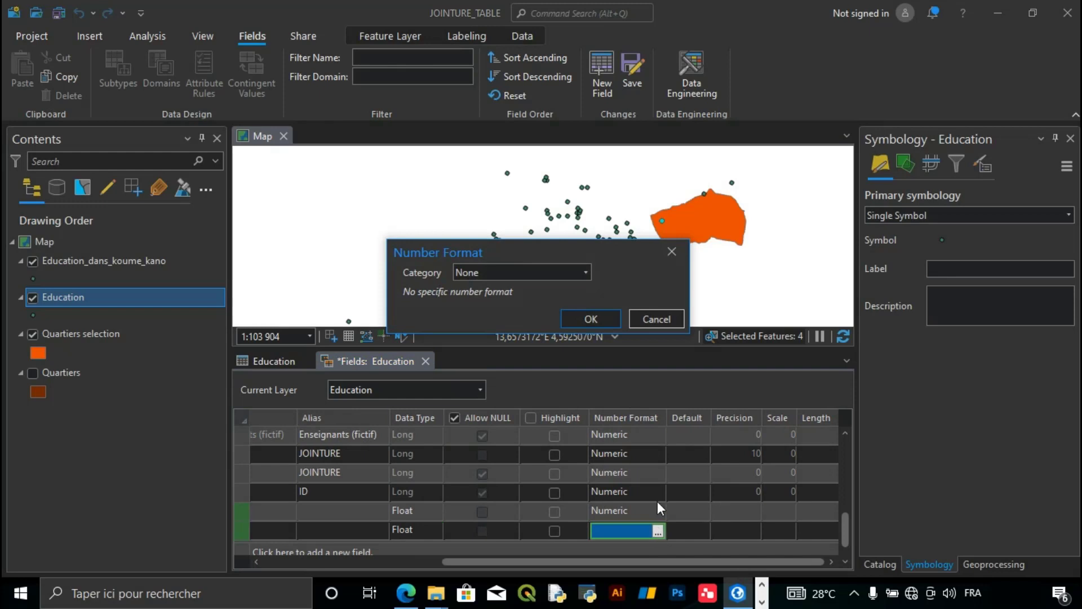
left_click(584, 272)
left_click(506, 344)
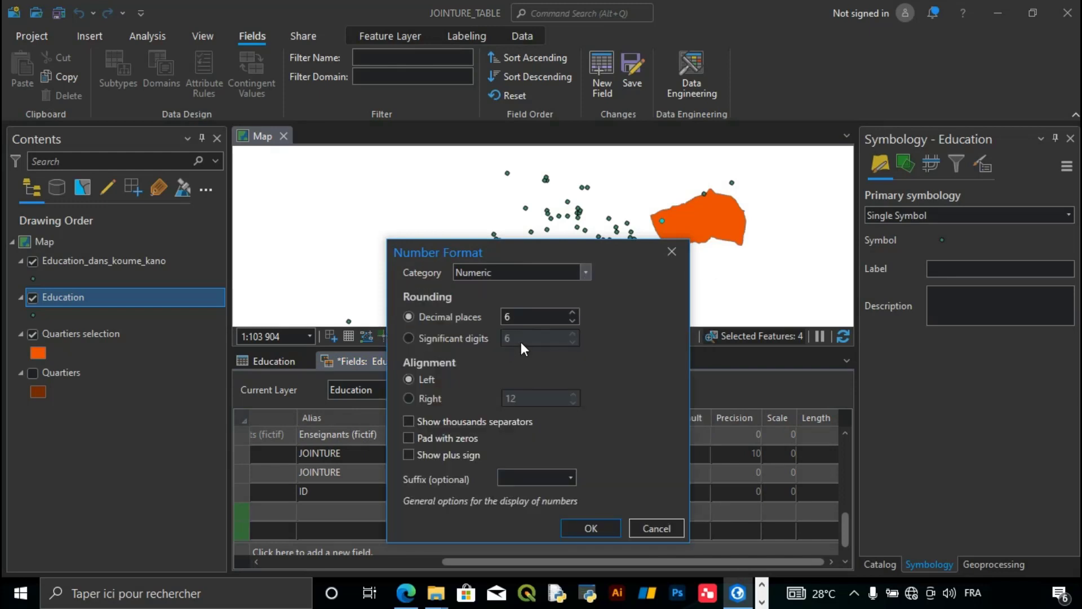
left_click(603, 533)
left_click_drag(609, 562, 461, 562)
left_click(637, 67)
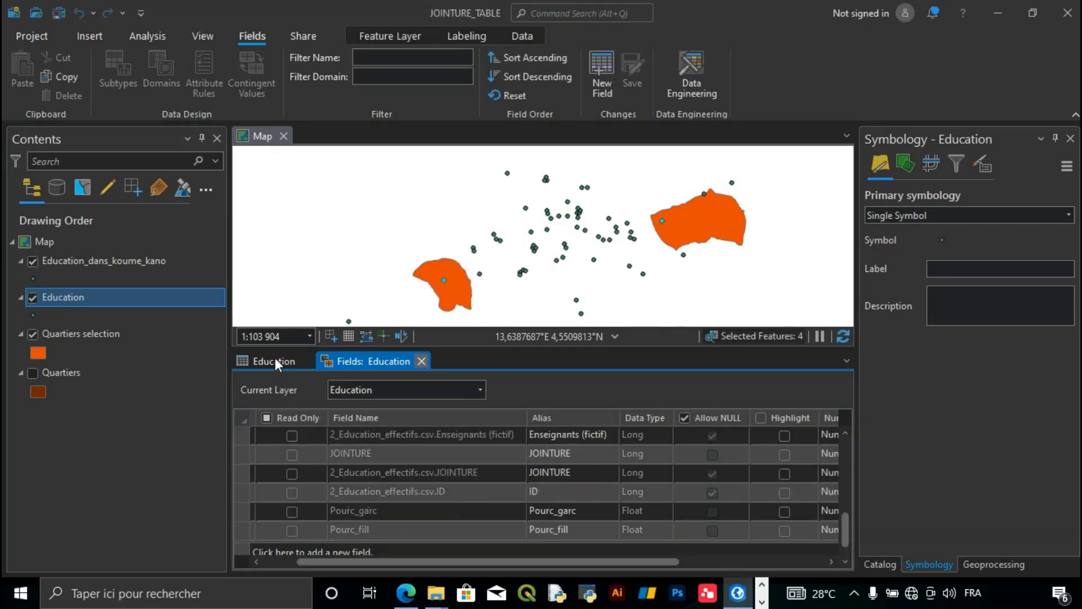
Step: Start a field calculation from the Education attribute table and choose Education.Pourc_garc as the field to calculate
left_click(275, 359)
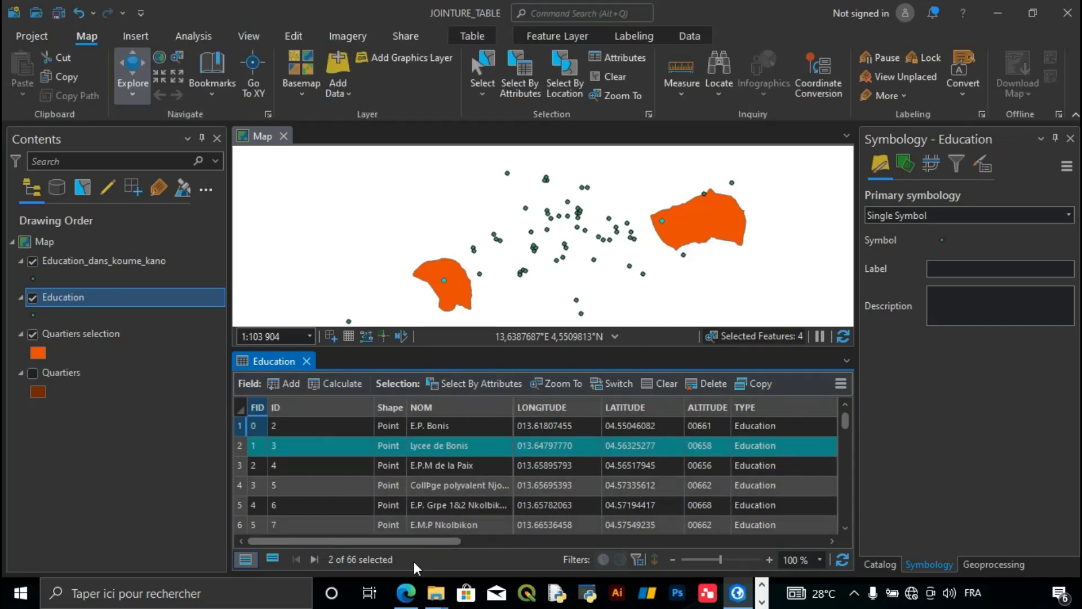
left_click_drag(416, 539, 817, 513)
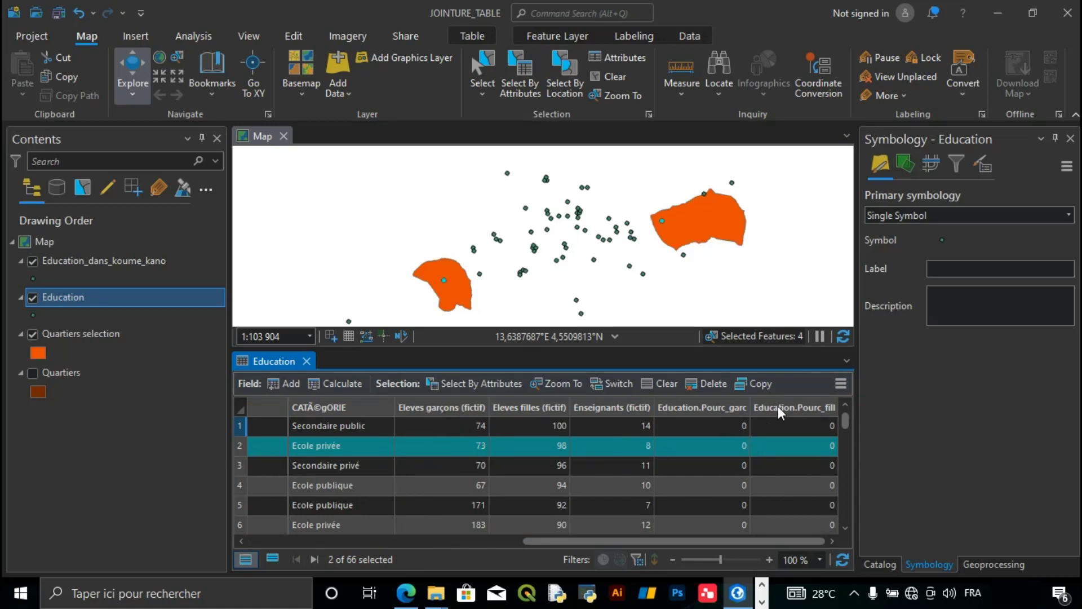
left_click_drag(697, 541, 811, 515)
left_click(333, 384)
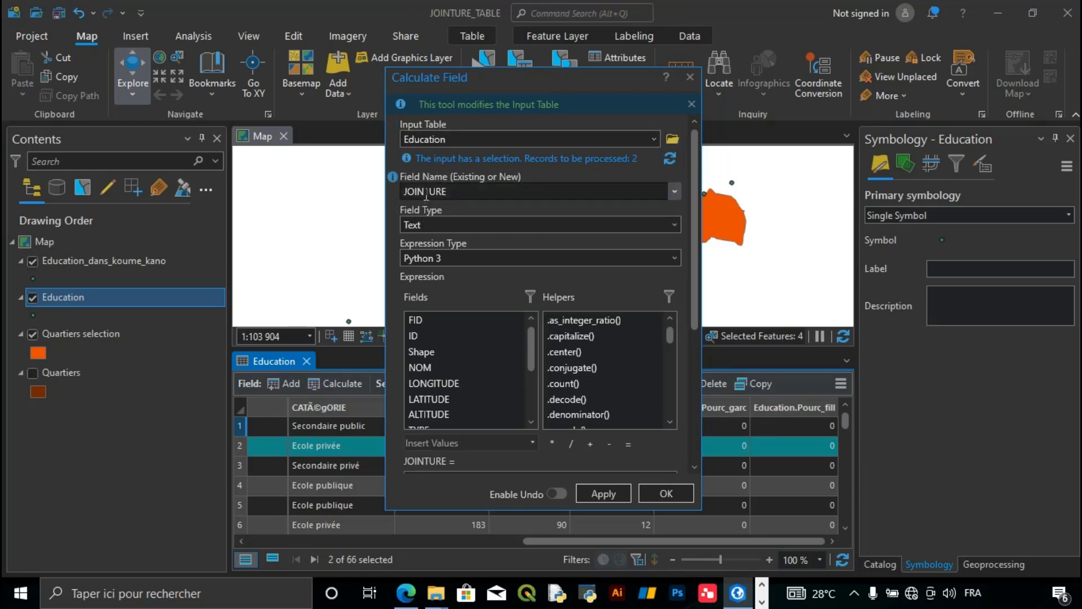
left_click(675, 191)
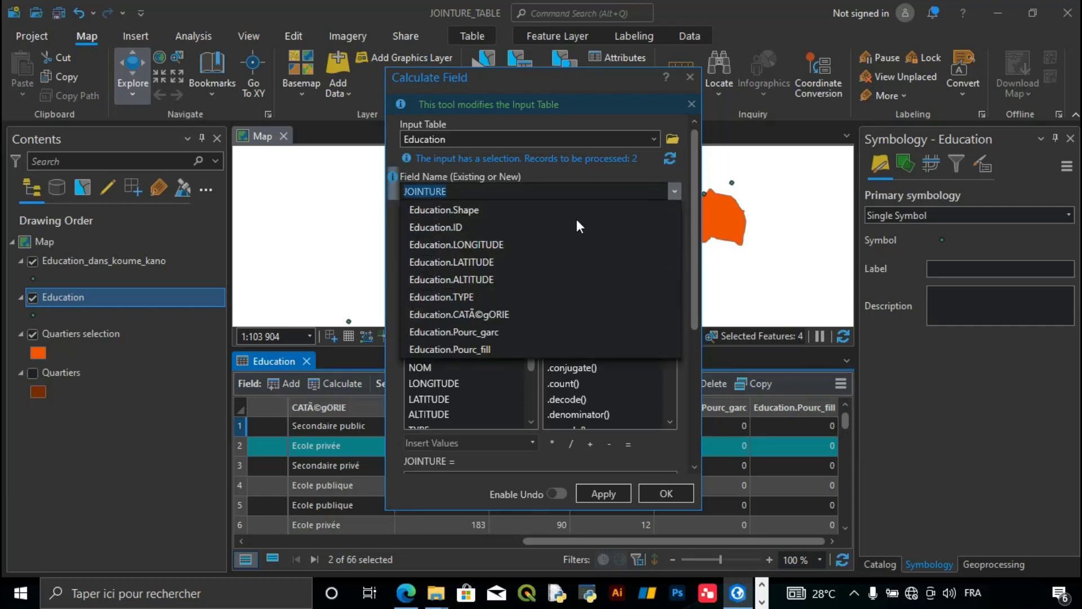
left_click(450, 333)
Step: Set the expression type of the Pourc_garc calculation to Arcade
left_click(468, 223)
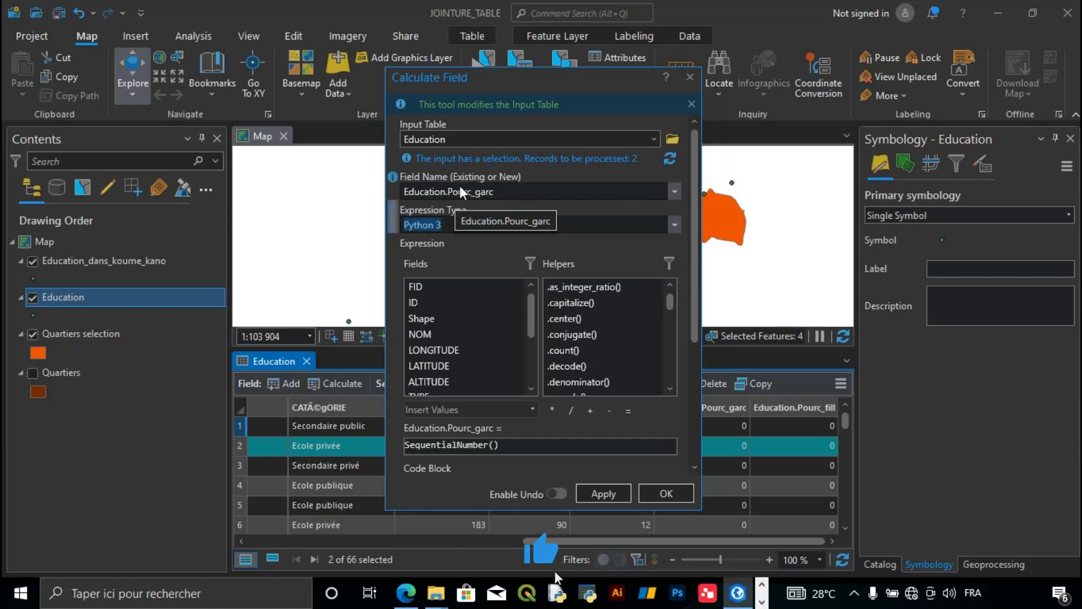
left_click(462, 223)
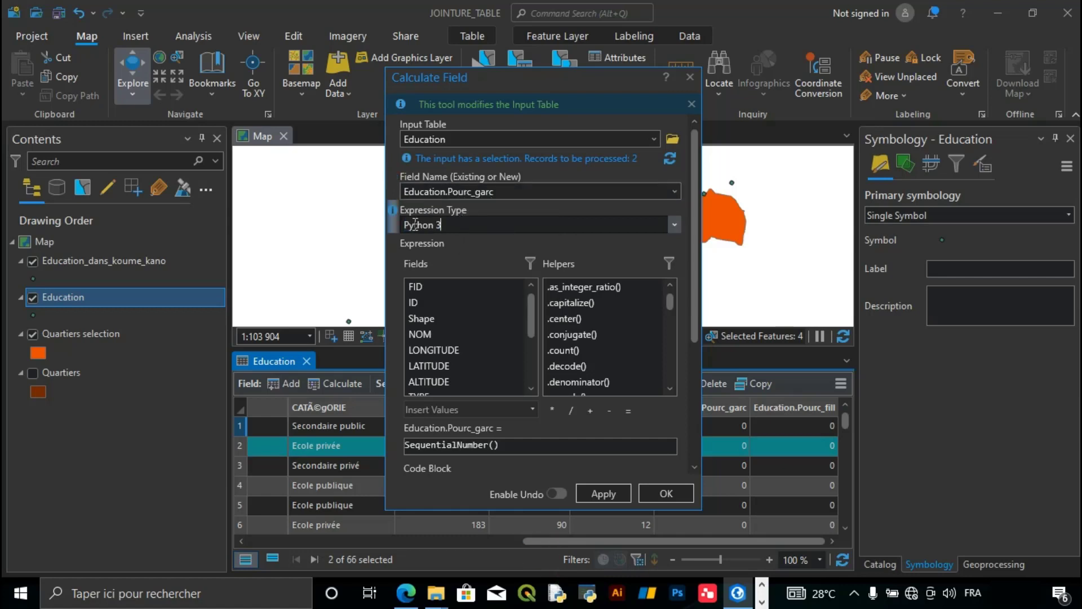
left_click(673, 226)
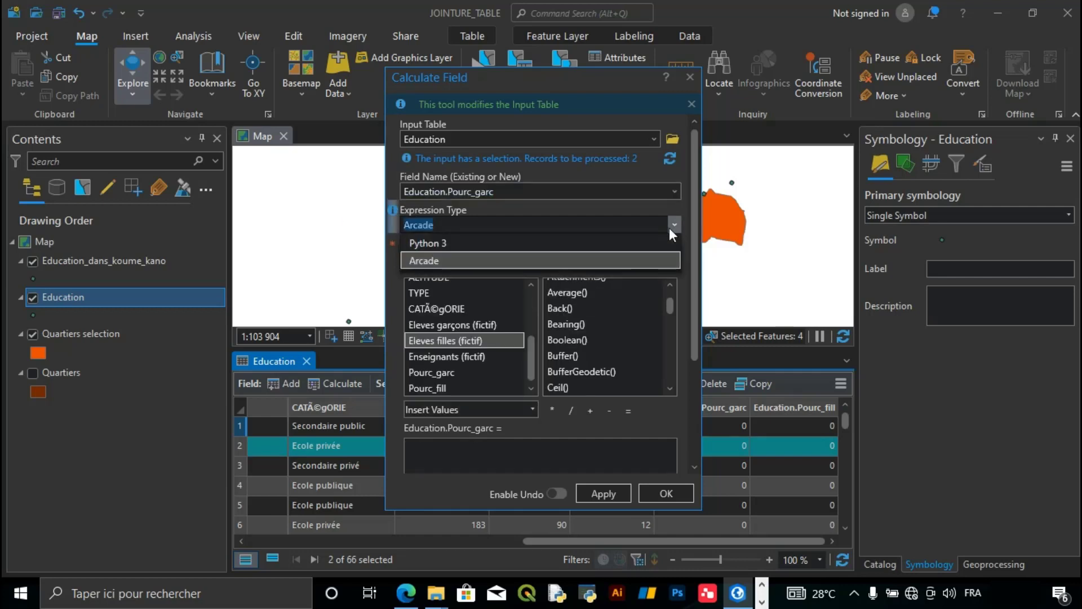
left_click(452, 263)
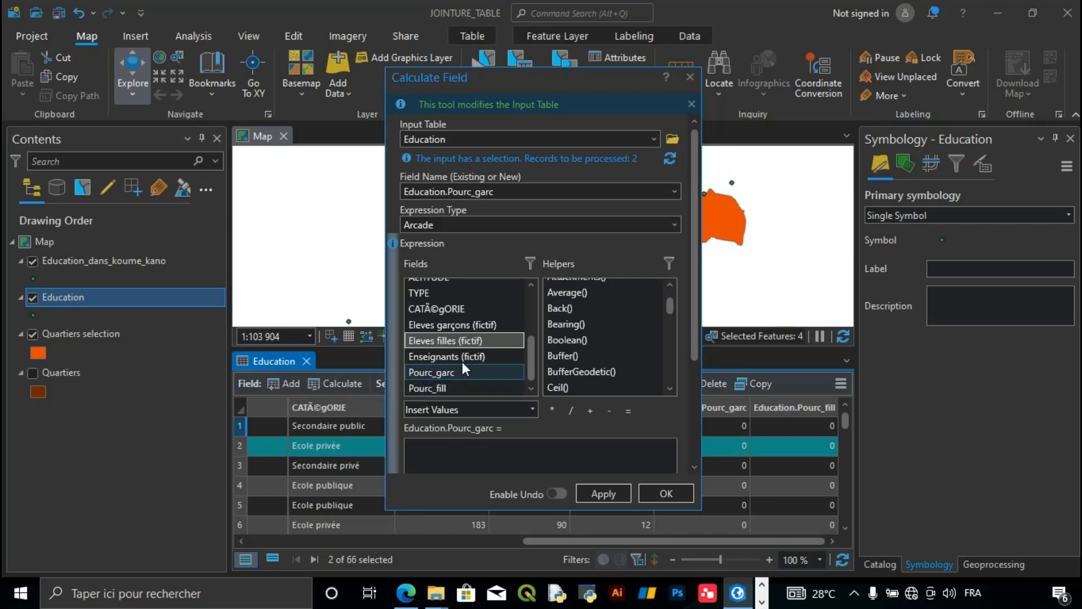
Step: Begin the Pourc_garc expression with the Eleves garçons (fictif) field multiplied by 100, followed by a division sign
mouse_move(532, 361)
left_mouse_down()
mouse_move(534, 316)
mouse_move(521, 363)
left_mouse_up()
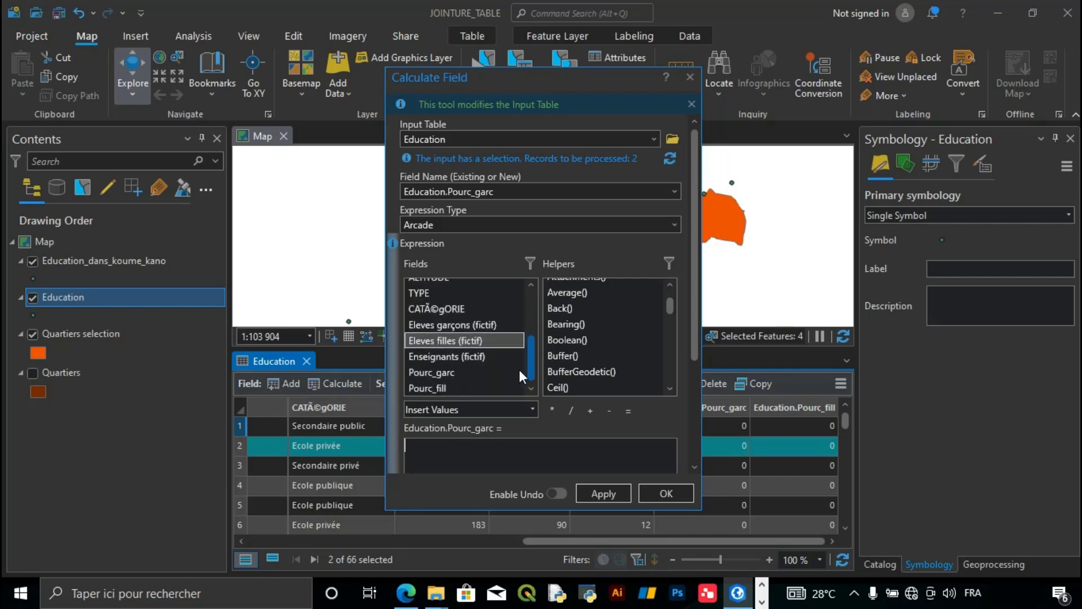
double_click(442, 327)
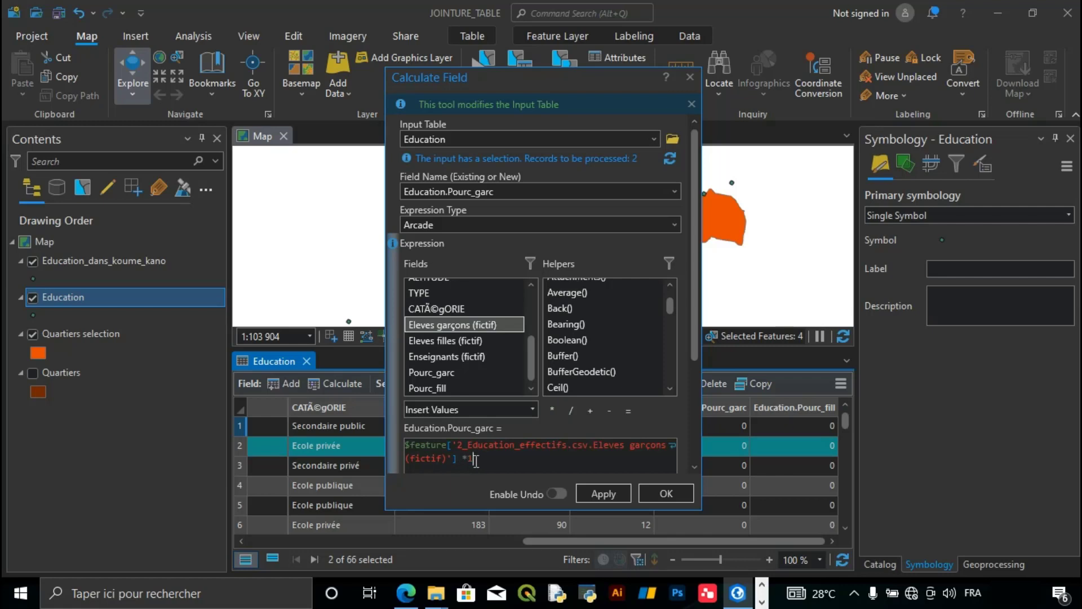
type("00")
left_click(570, 412)
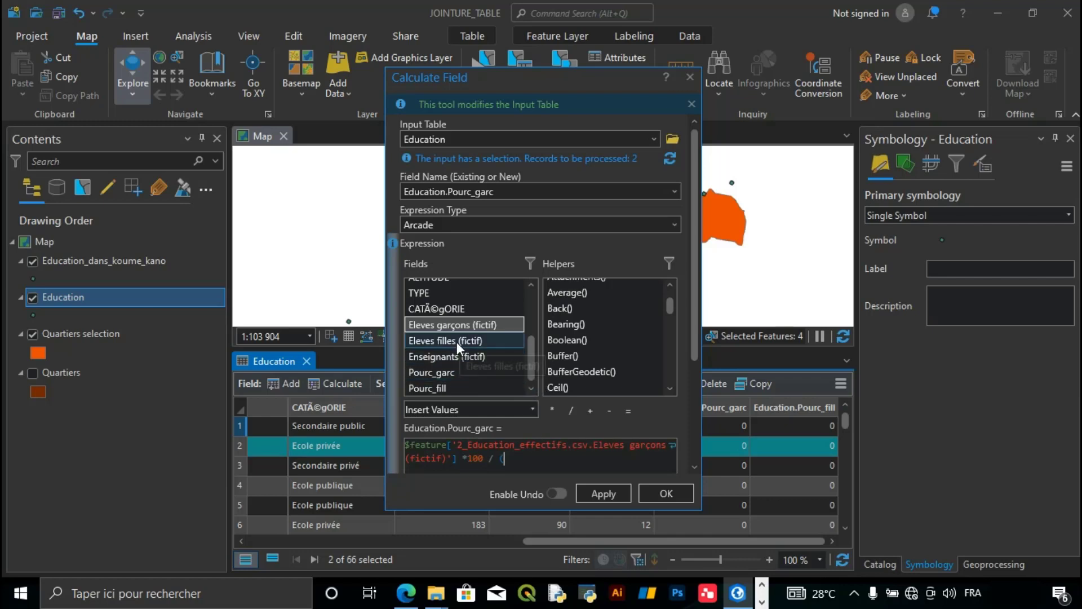
Step: Complete the expression's divisor as the sum in parentheses of the Eleves garçons (fictif) and Eleves filles (fictif) fields
double_click(462, 326)
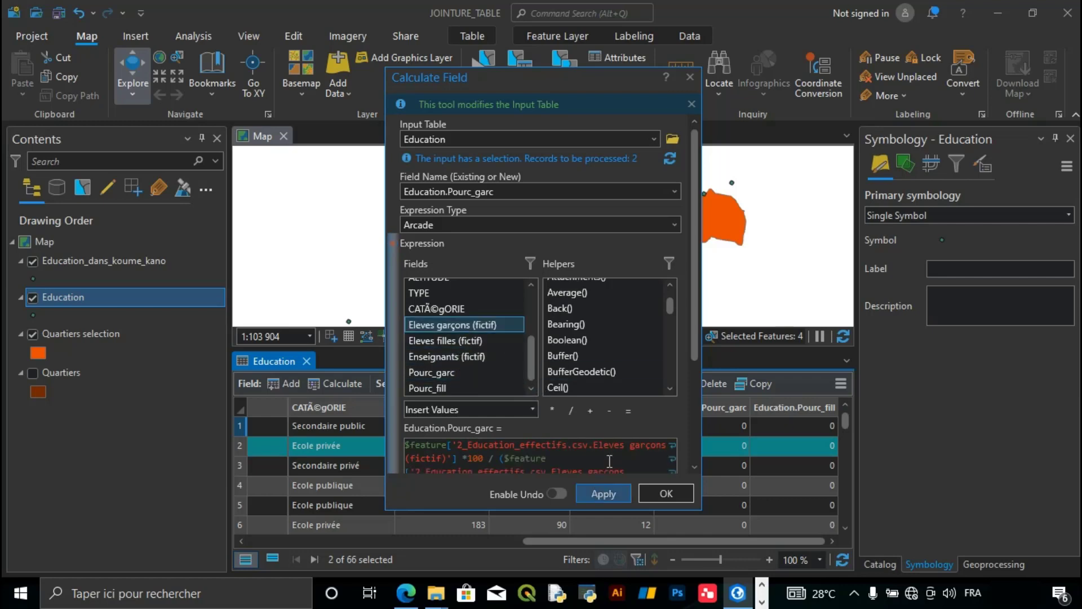
left_click_drag(705, 511, 936, 567)
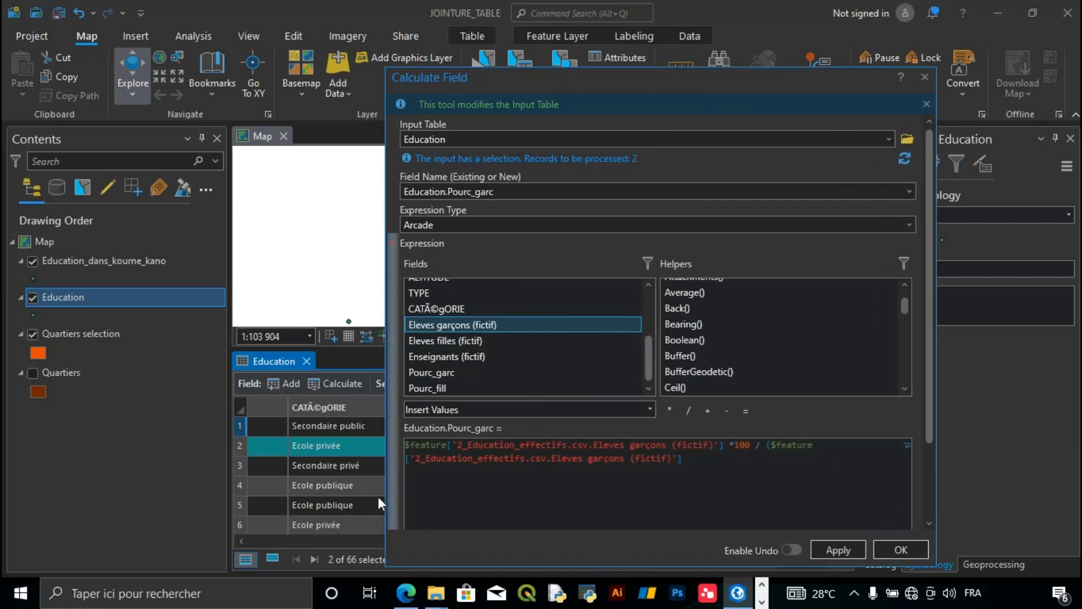
left_click_drag(387, 541, 223, 529)
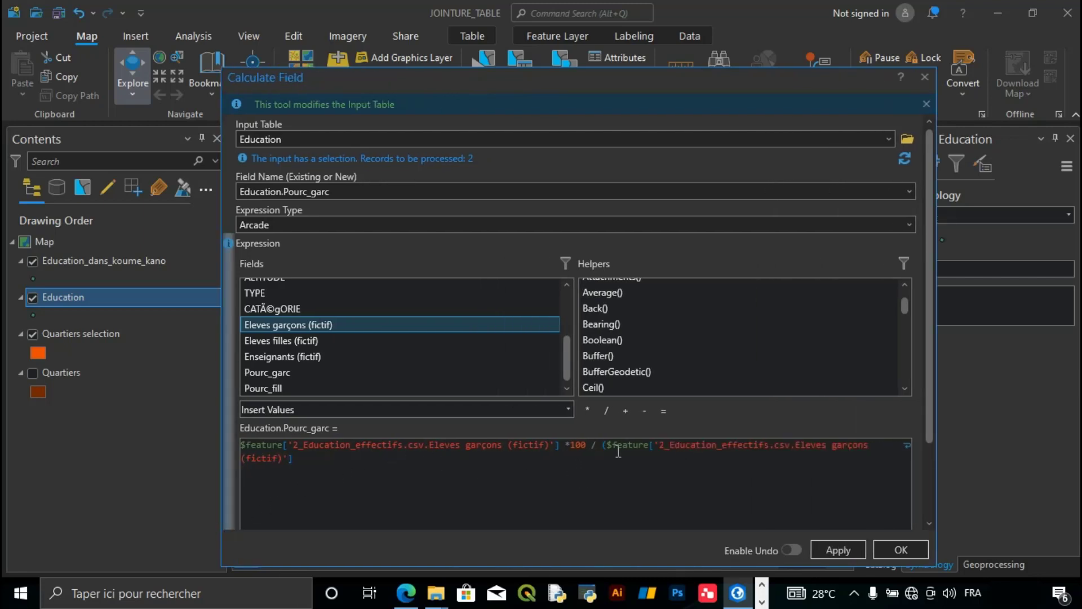
left_click(303, 462)
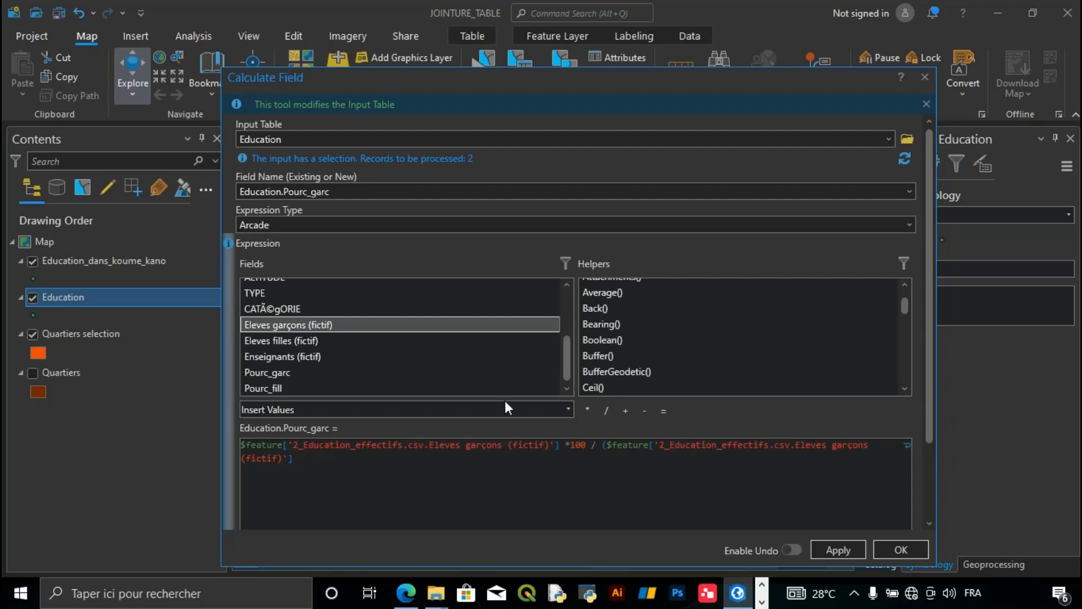
left_click(626, 410)
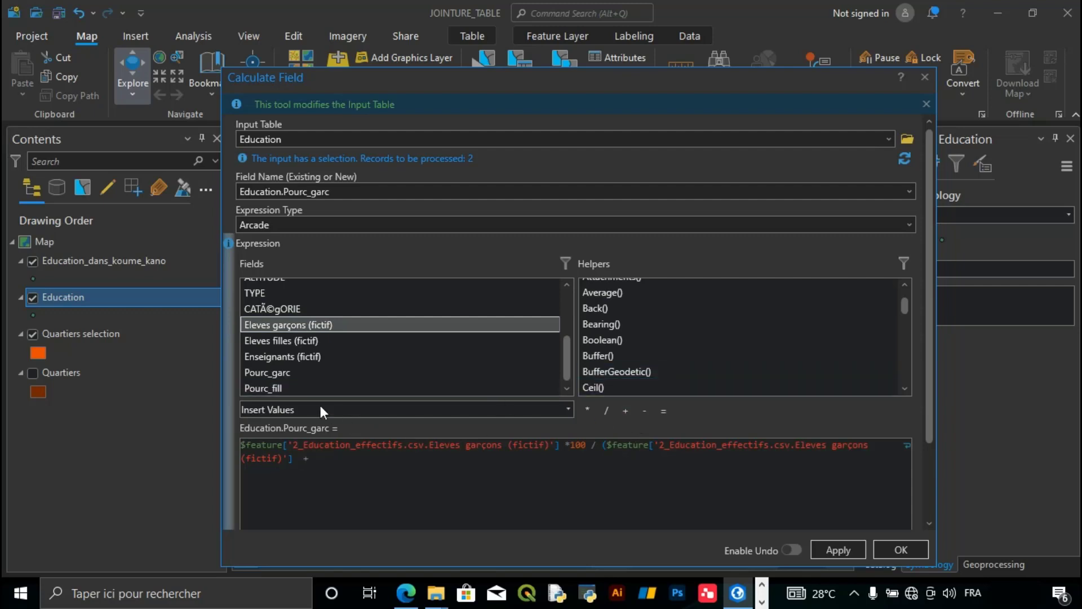
double_click(286, 340)
left_click(644, 467)
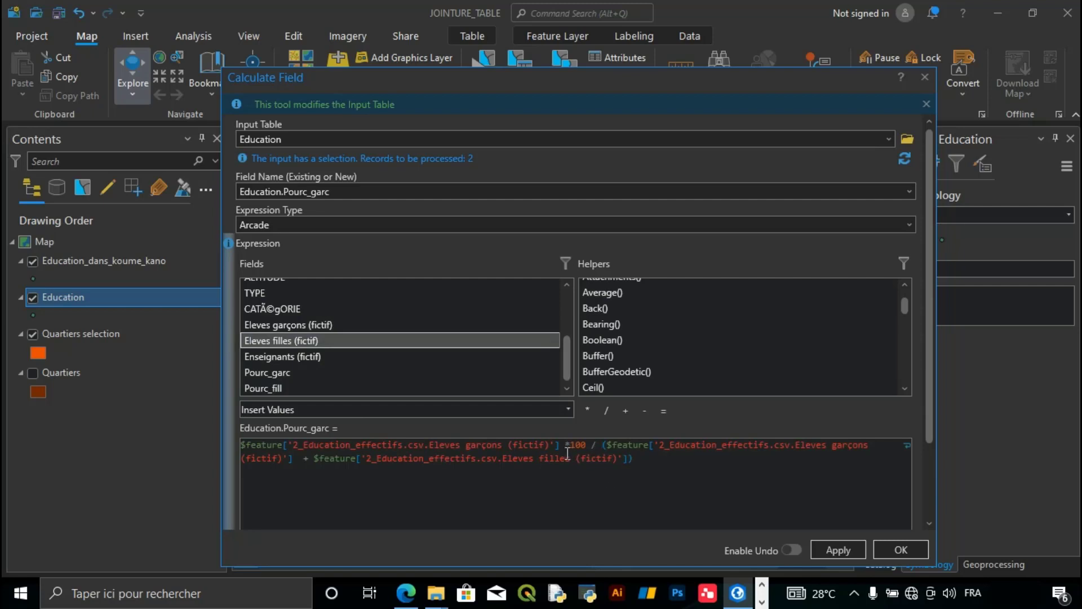
Step: Apply the Pourc_garc calculation to the selected schools and check the computed column in the Education table
left_click(827, 547)
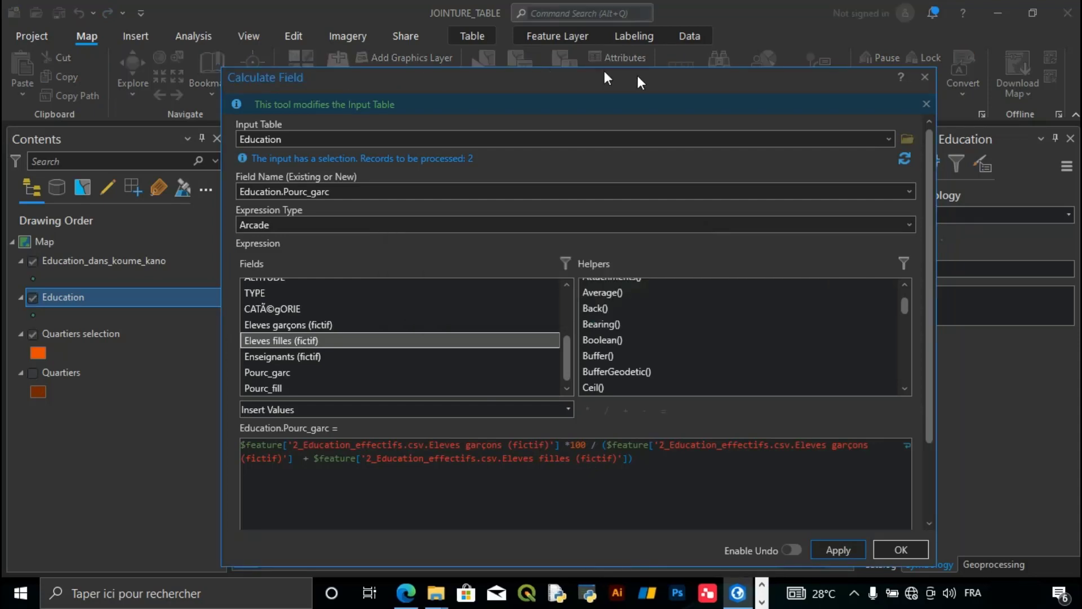
left_click_drag(608, 84, 554, 78)
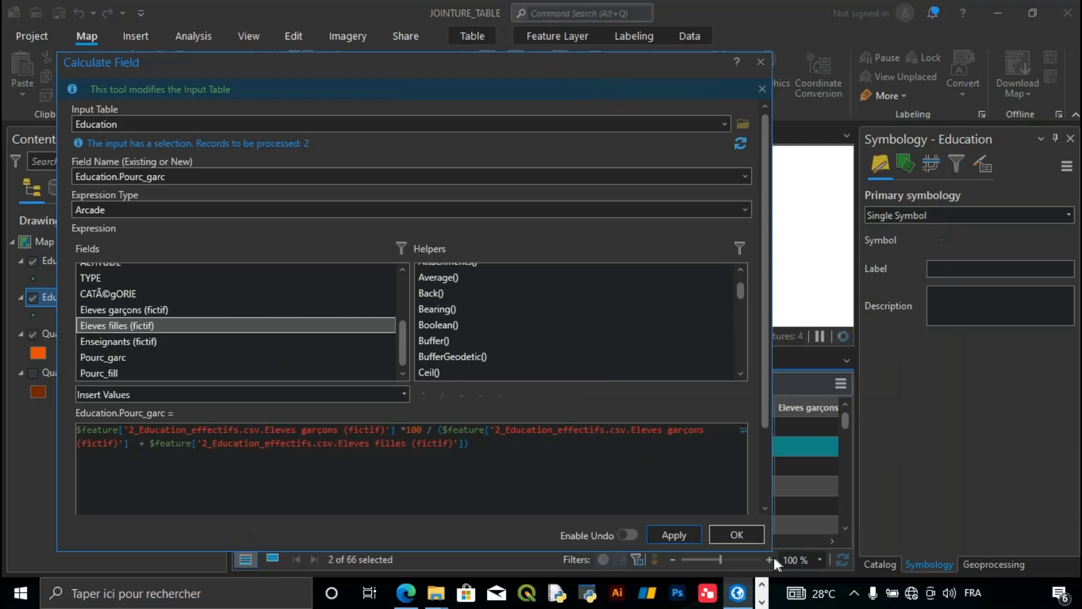
left_click_drag(487, 55, 435, 48)
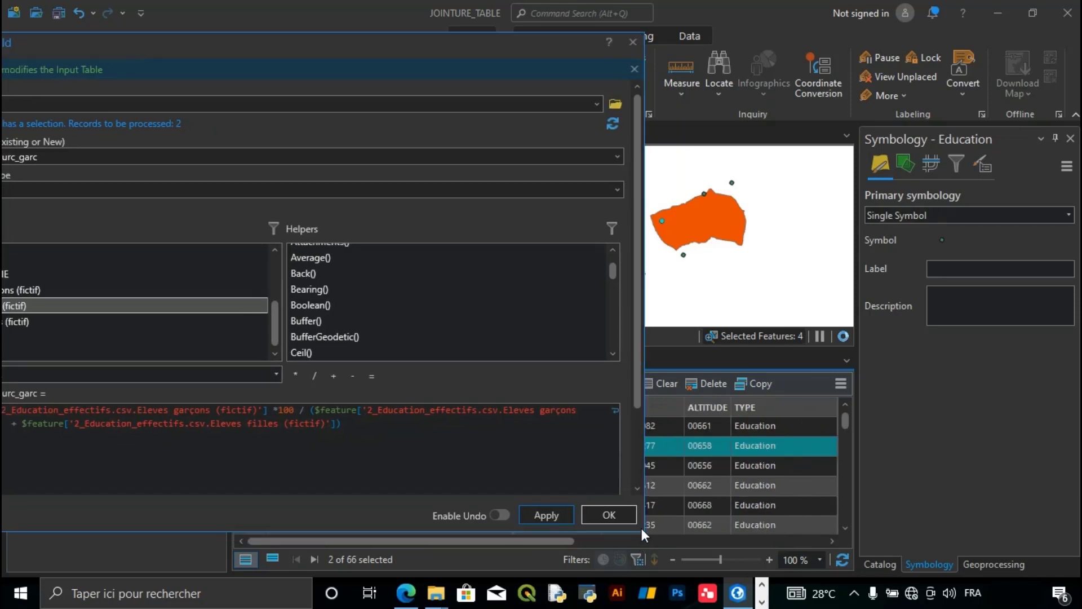
left_click_drag(644, 531, 302, 416)
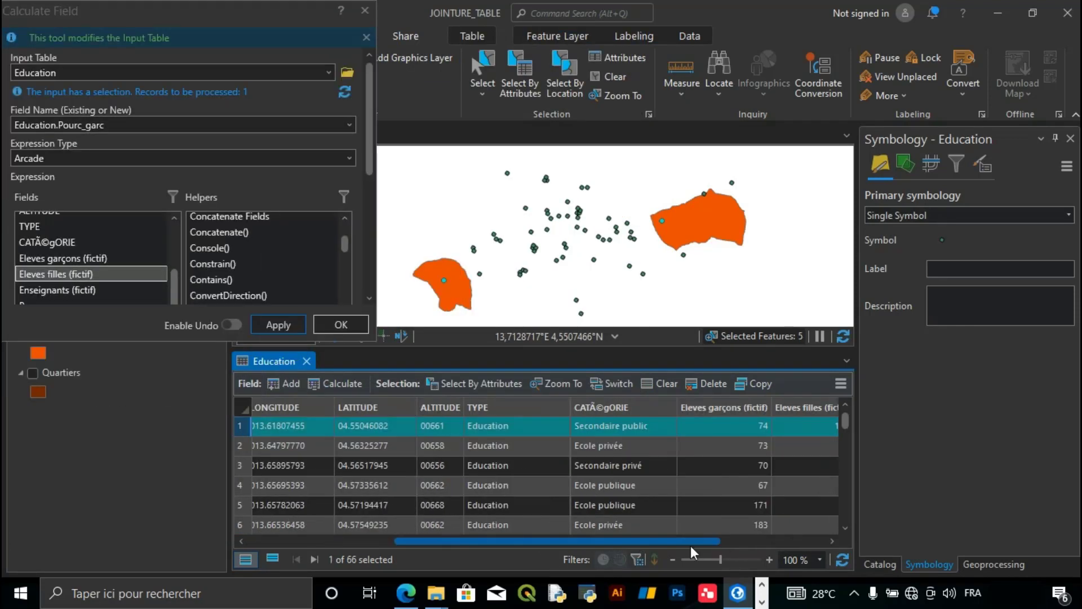
left_click_drag(691, 546, 805, 488)
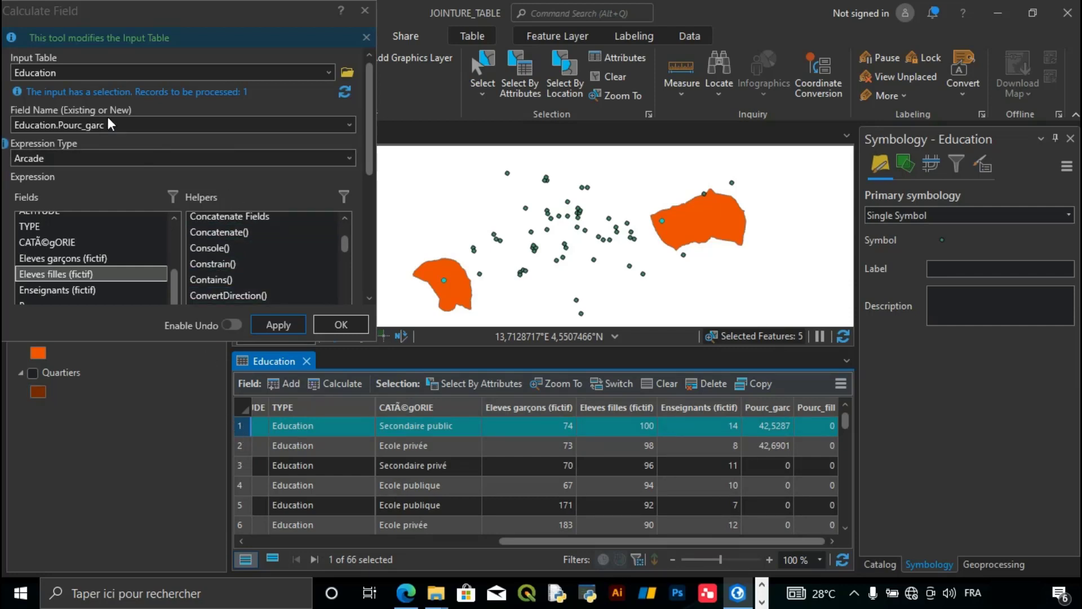
Step: Select every Education record from row 1 to row 66 and apply the Pourc_garc calculation to them
left_click_drag(115, 18, 140, 25)
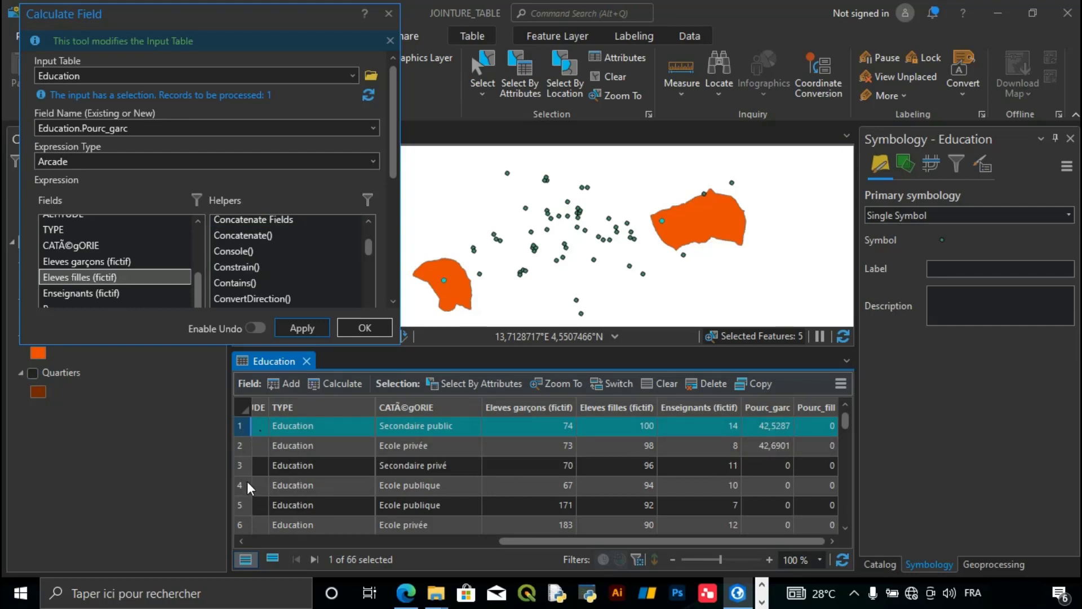
left_click(239, 427)
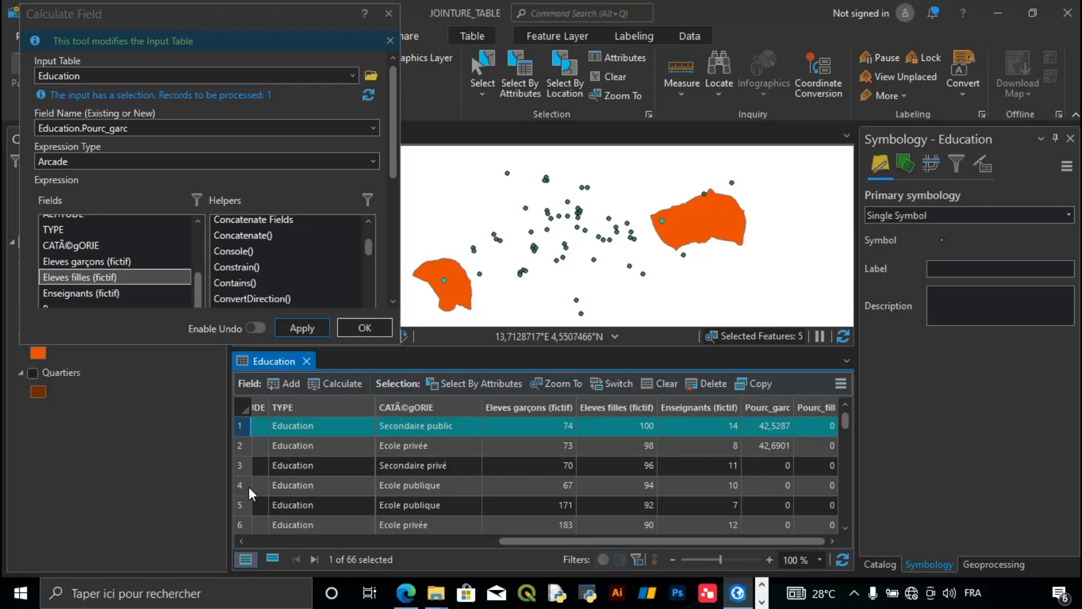
scroll(249, 486, "down", 20)
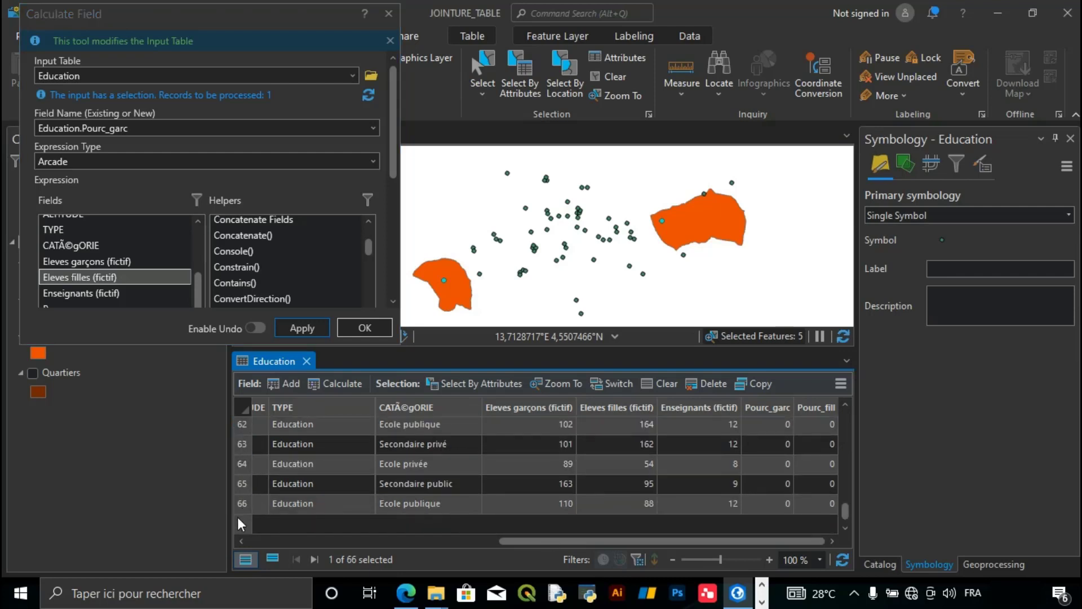
left_click(241, 503)
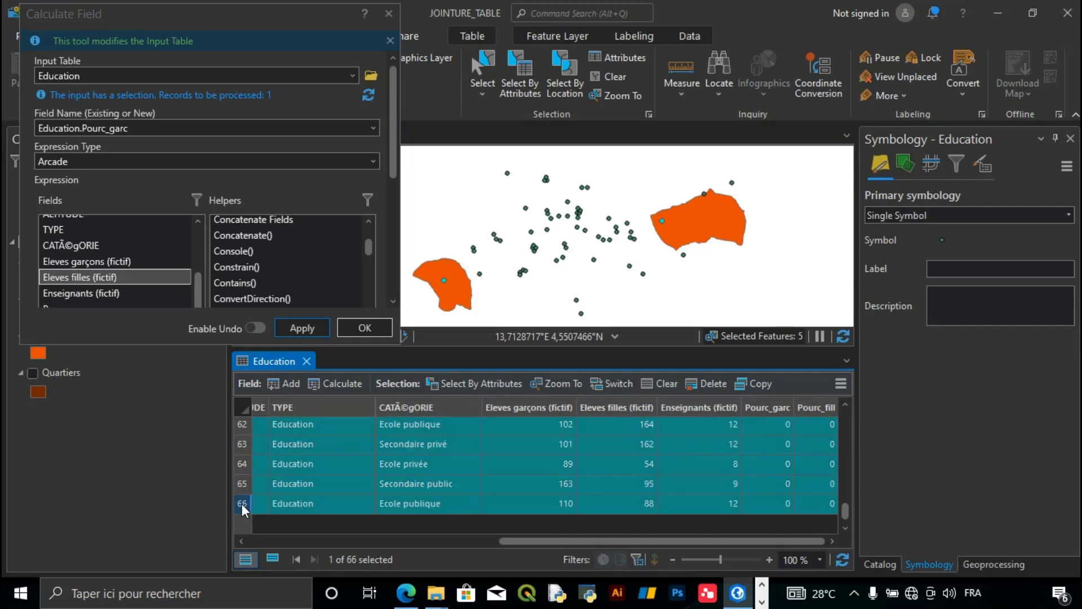
left_click(296, 329)
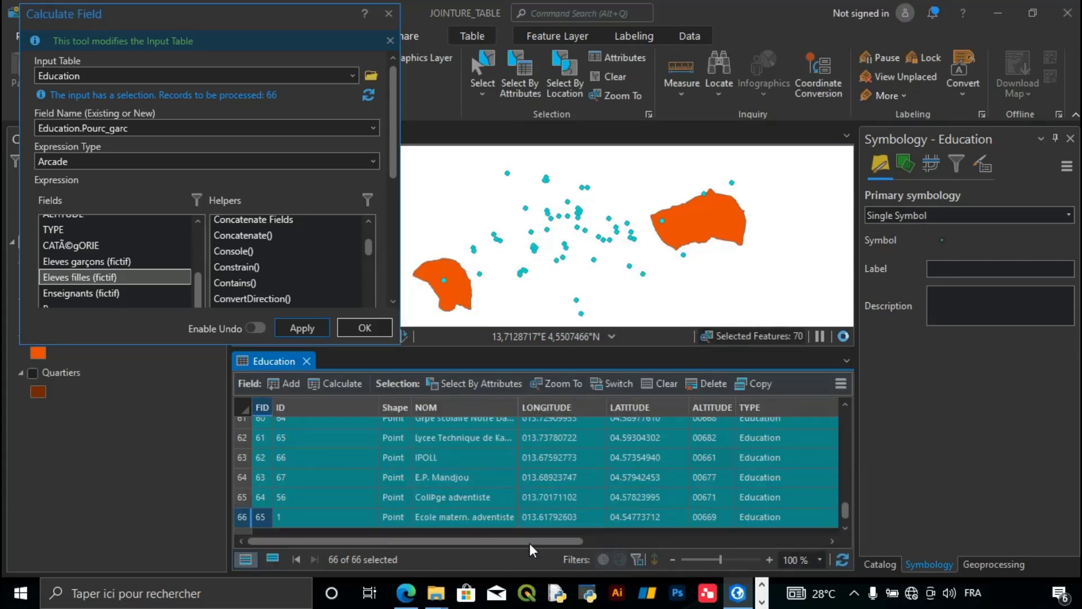
left_click_drag(529, 543, 728, 489)
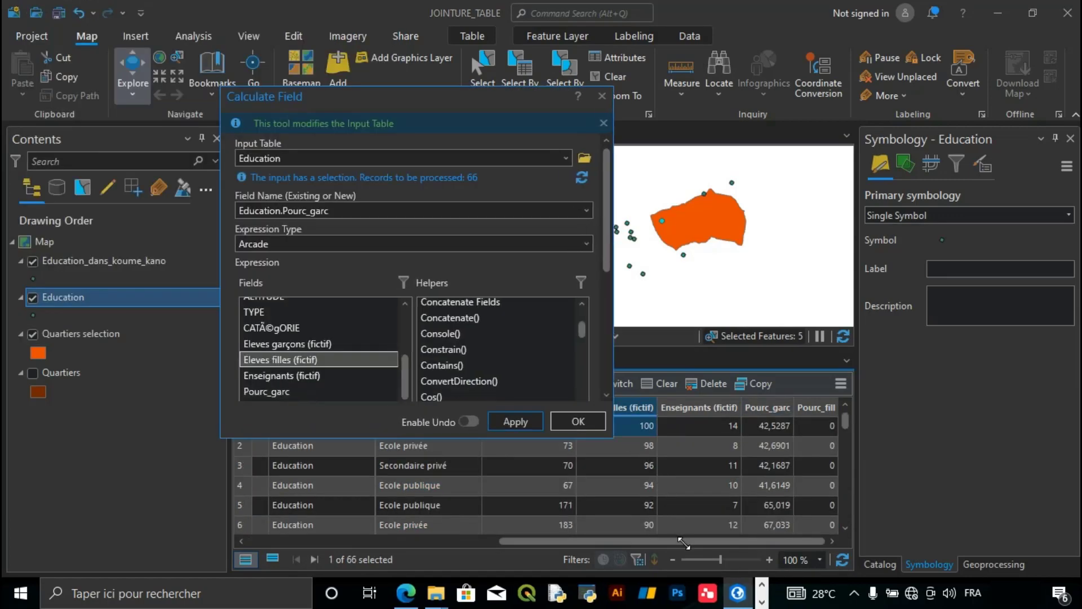
Step: Enlarge the Calculate Field dialog and change the field to calculate to Education.Pourc_fill
left_click(654, 545)
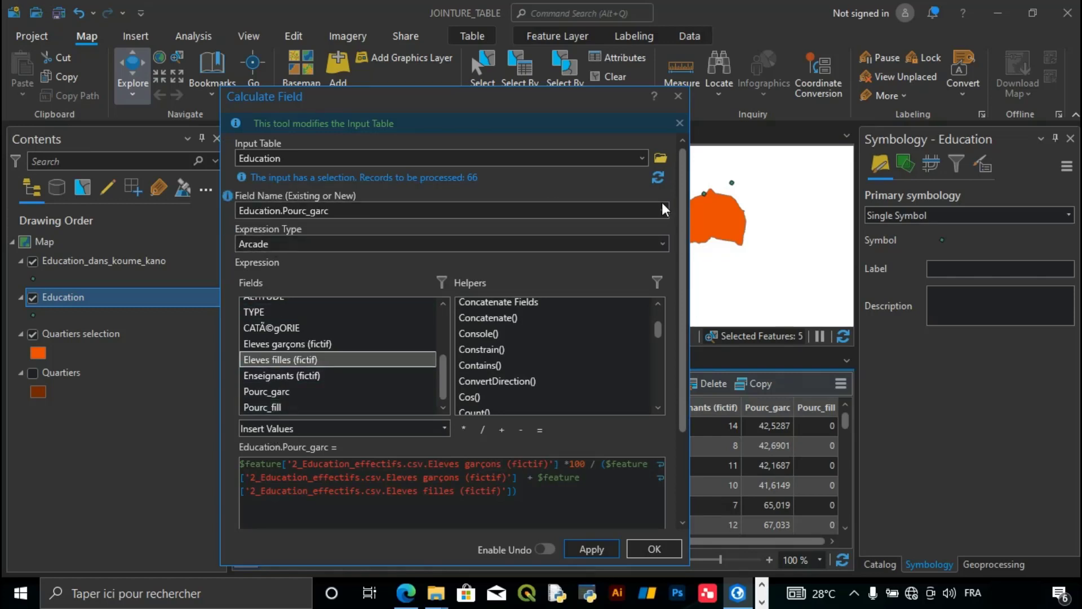
left_click(350, 210)
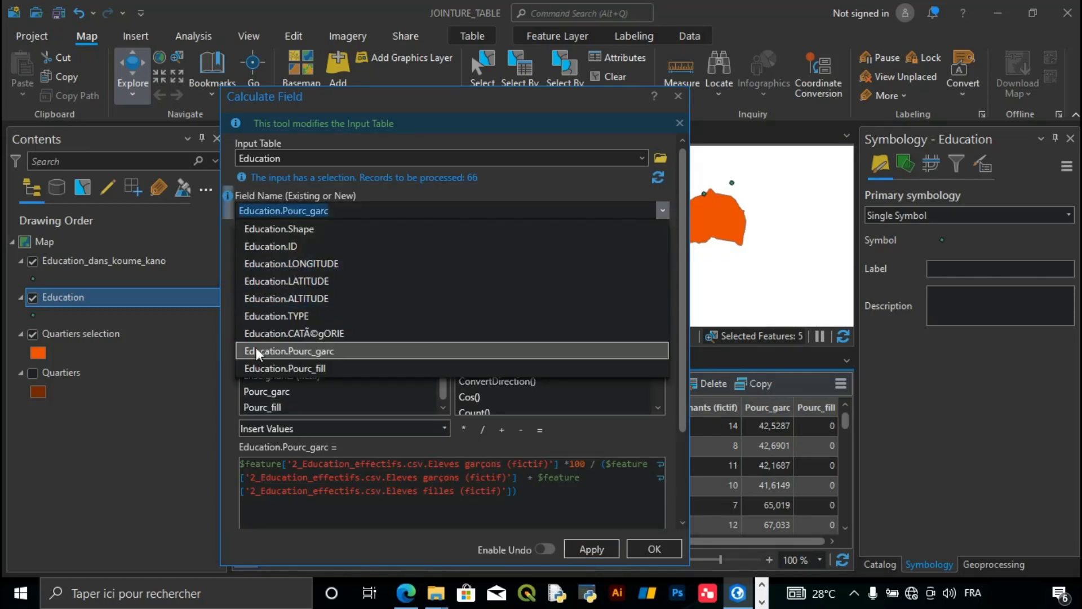
left_click(278, 368)
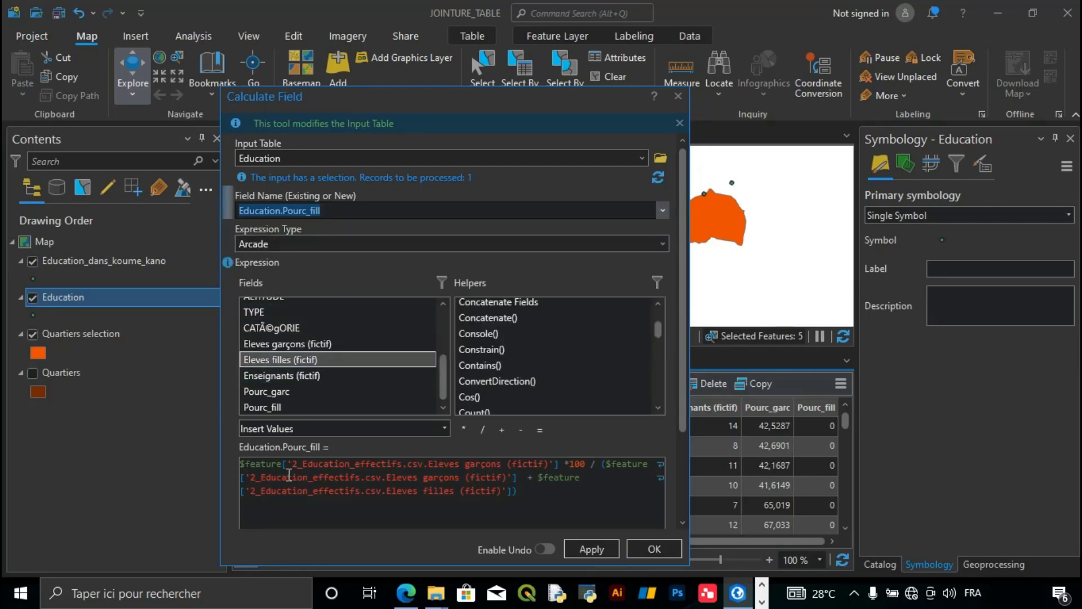
Step: Replace the Eleves garçons (fictif) numerator of the Pourc_fill expression with the Enseignants (fictif) field
left_click(561, 466)
key("BackSpace")
key("BackSpace")
key("BackSpace")
key("BackSpace")
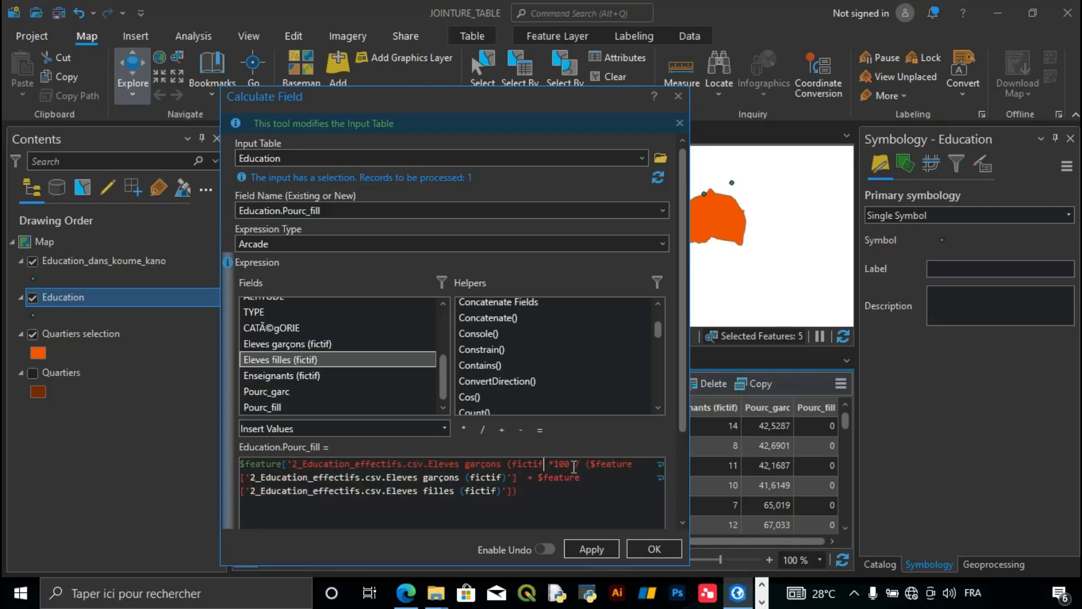
key("BackSpace")
key("BackSpace")
key("BackSpace")
key("BackSpace")
key("BackSpace")
key("BackSpace")
key("BackSpace")
key("BackSpace")
key("BackSpace")
key("BackSpace")
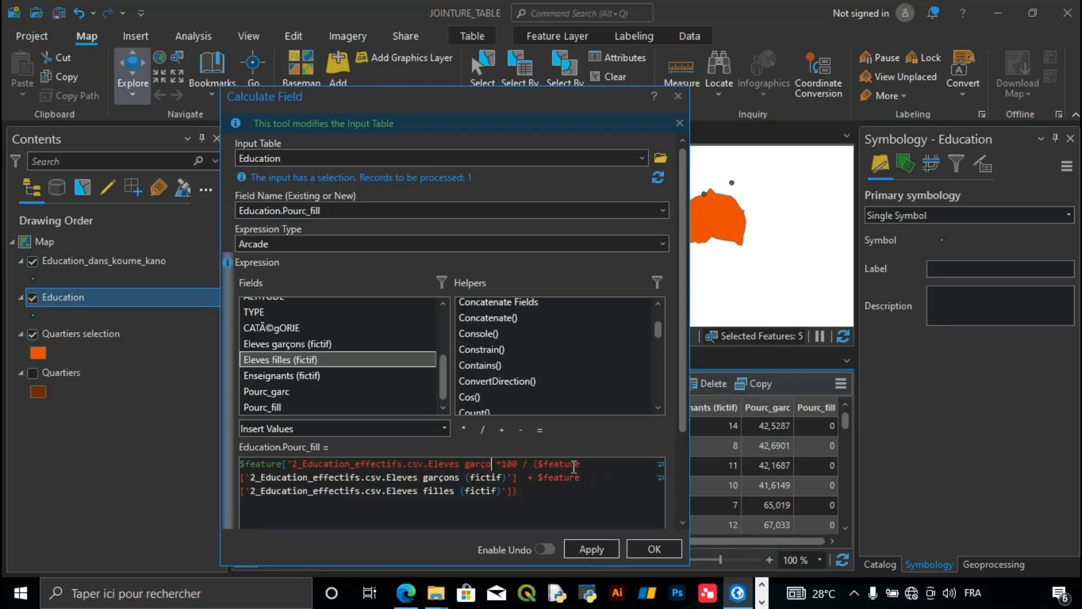
key("BackSpace")
key("BackSpace")
key("BackSpace")
key("BackSpace")
key("BackSpace")
key("BackSpace")
key("BackSpace")
key("BackSpace")
key("BackSpace")
key("BackSpace")
key("BackSpace")
key("BackSpace")
key("BackSpace")
key("BackSpace")
key("BackSpace")
key("BackSpace")
key("BackSpace")
key("BackSpace")
key("BackSpace")
key("BackSpace")
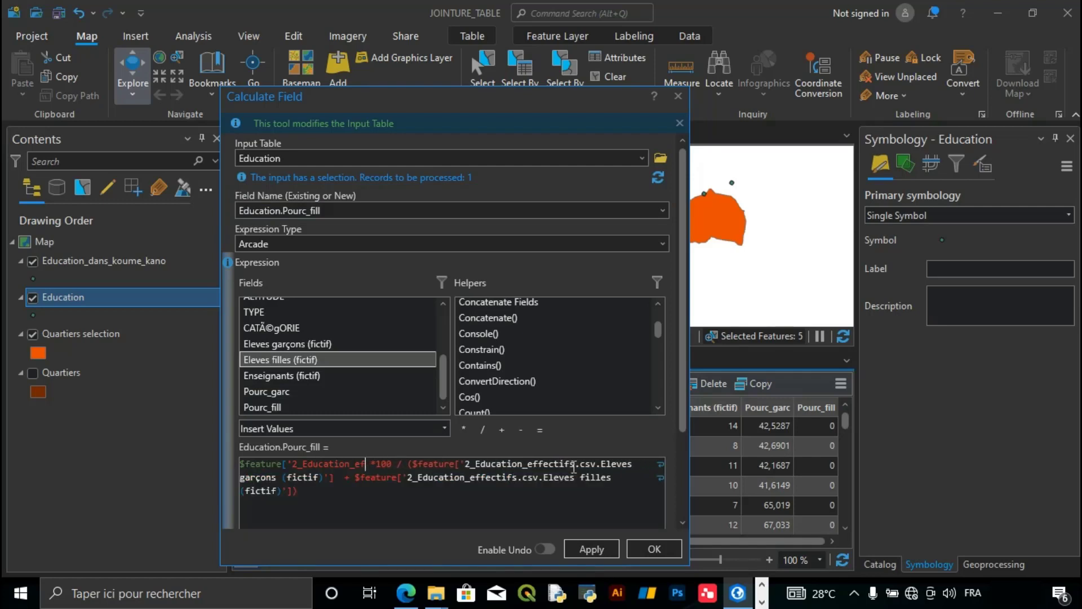
key("BackSpace")
key("BackSpace")
key("BackSpace")
key("BackSpace")
key("BackSpace")
key("BackSpace")
key("BackSpace")
key("BackSpace")
key("BackSpace")
key("BackSpace")
key("BackSpace")
key("BackSpace")
key("BackSpace")
key("BackSpace")
key("BackSpace")
key("BackSpace")
key("BackSpace")
key("BackSpace")
key("BackSpace")
key("BackSpace")
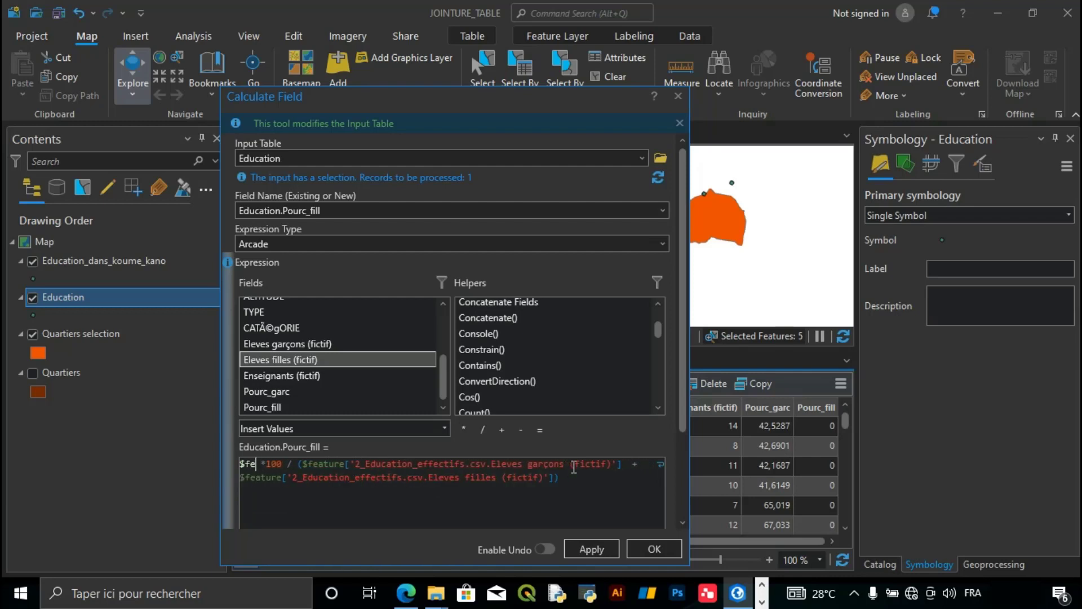
double_click(279, 374)
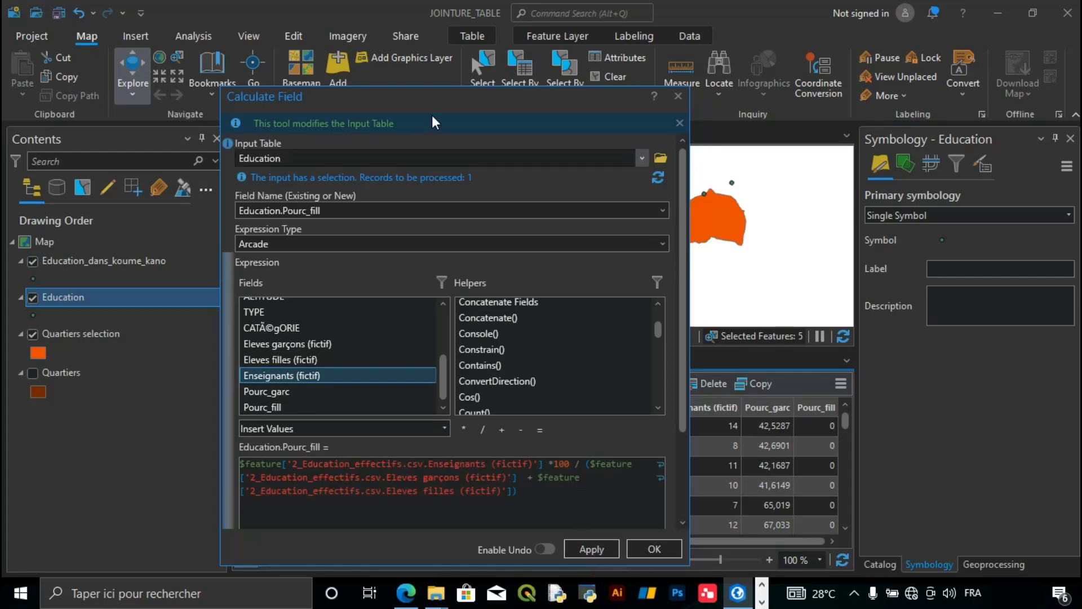
Step: Move and shrink the Calculate Field dialog, select Education rows 1 to 66 and apply the Pourc_fill calculation to them
left_click_drag(425, 95, 137, 42)
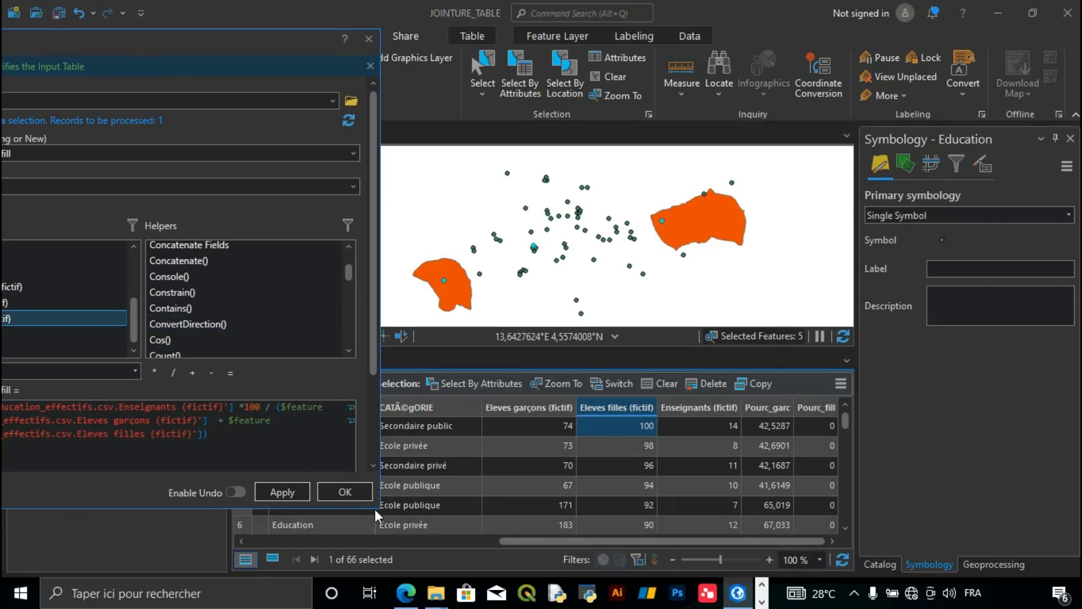
left_click_drag(376, 505, 242, 348)
left_click(241, 432)
scroll(306, 483, "down", 15)
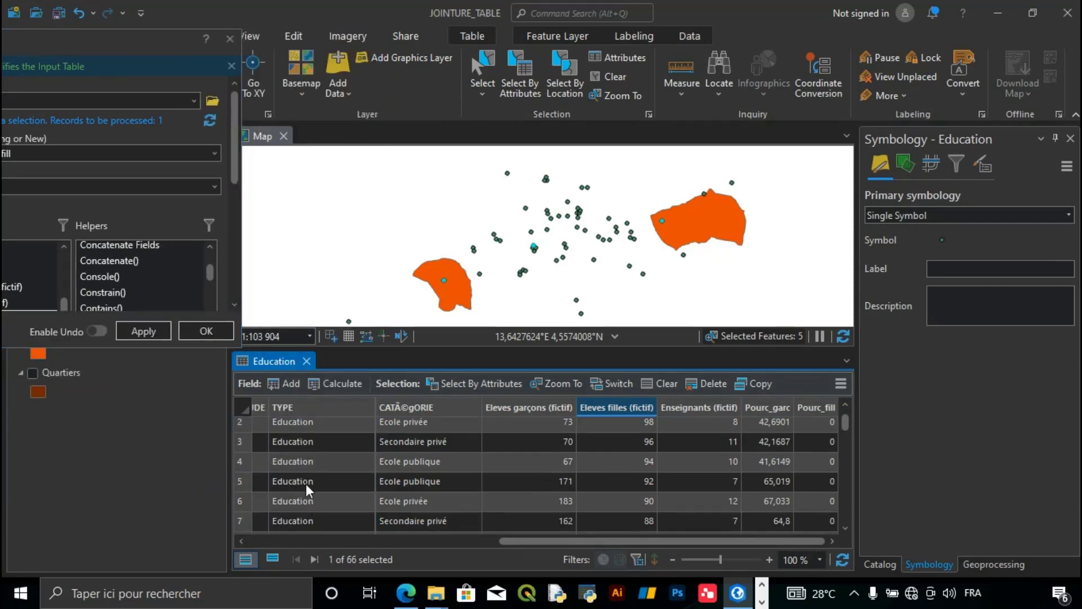
scroll(304, 494, "down", 5)
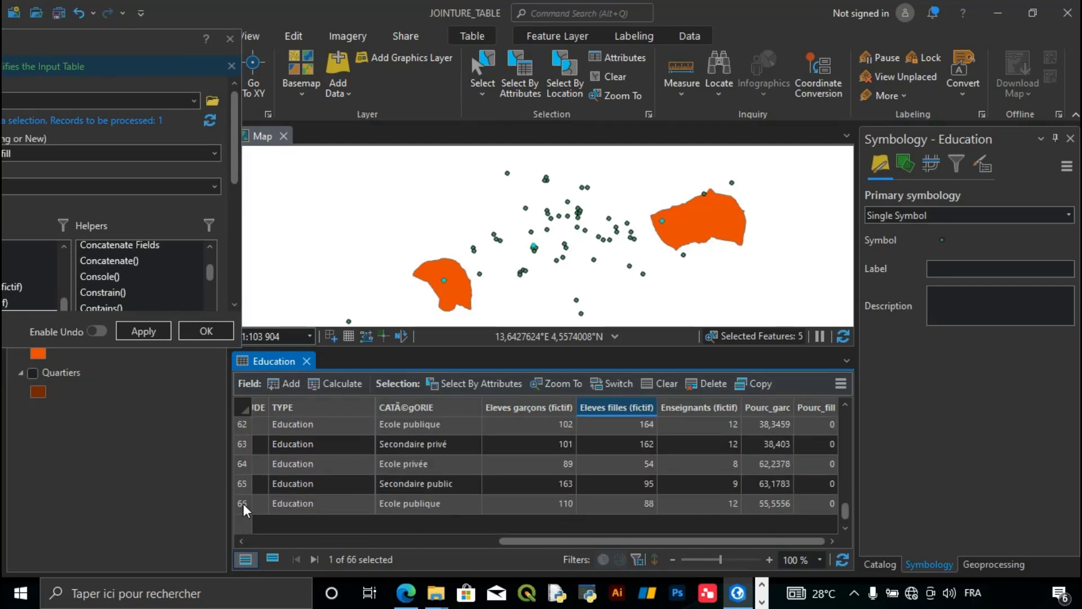
left_click(242, 502, "shift")
left_click(143, 331)
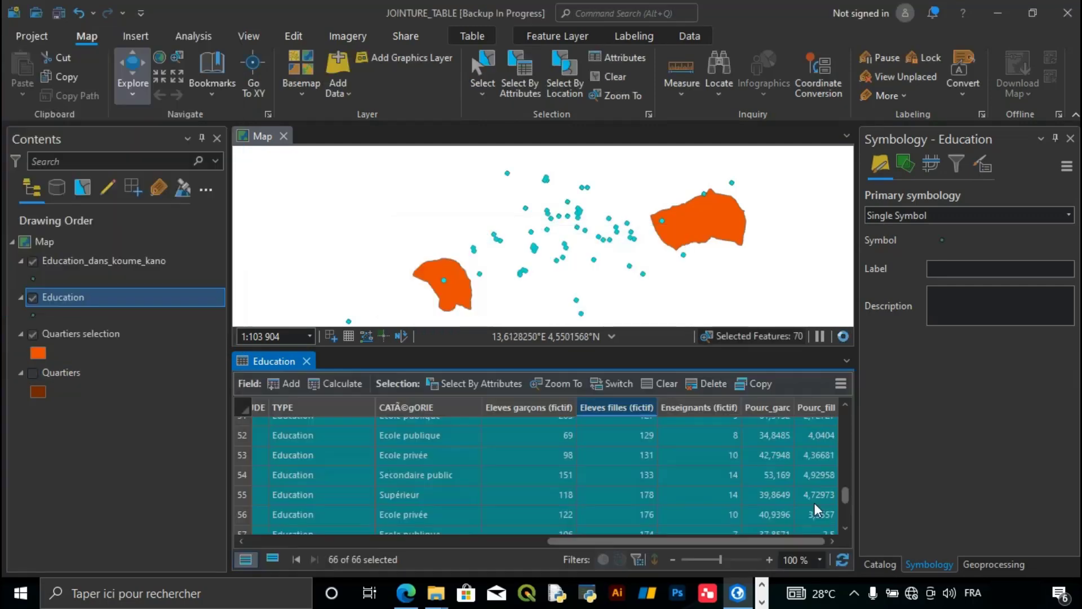
Step: Check the computed Pourc_fill values against the pupil, teacher and Pourc_garc columns throughout the Education table
scroll(814, 502, "up", 13)
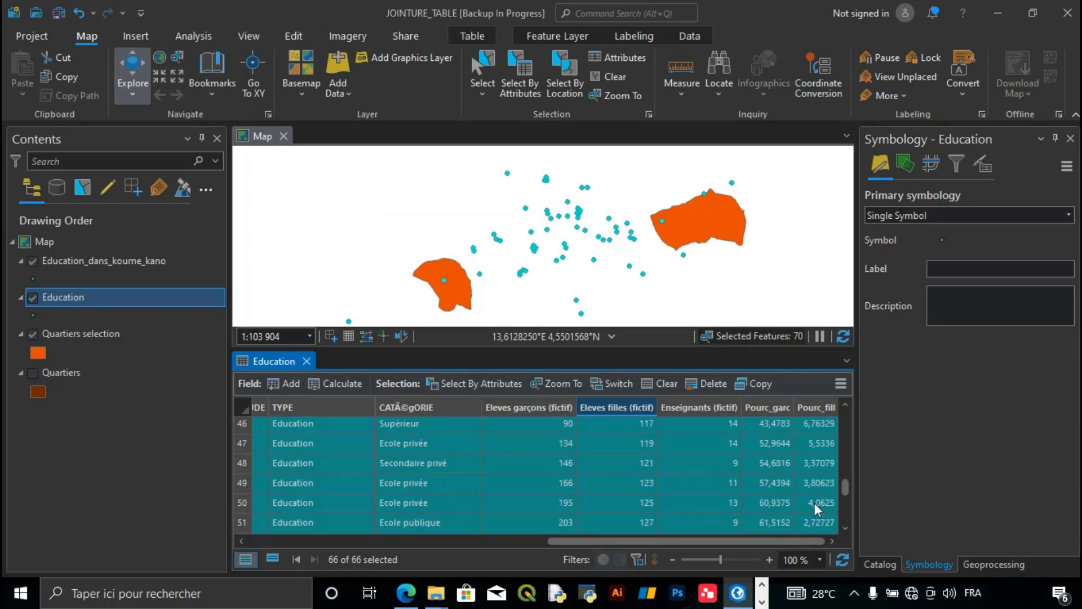
scroll(814, 502, "up", 3)
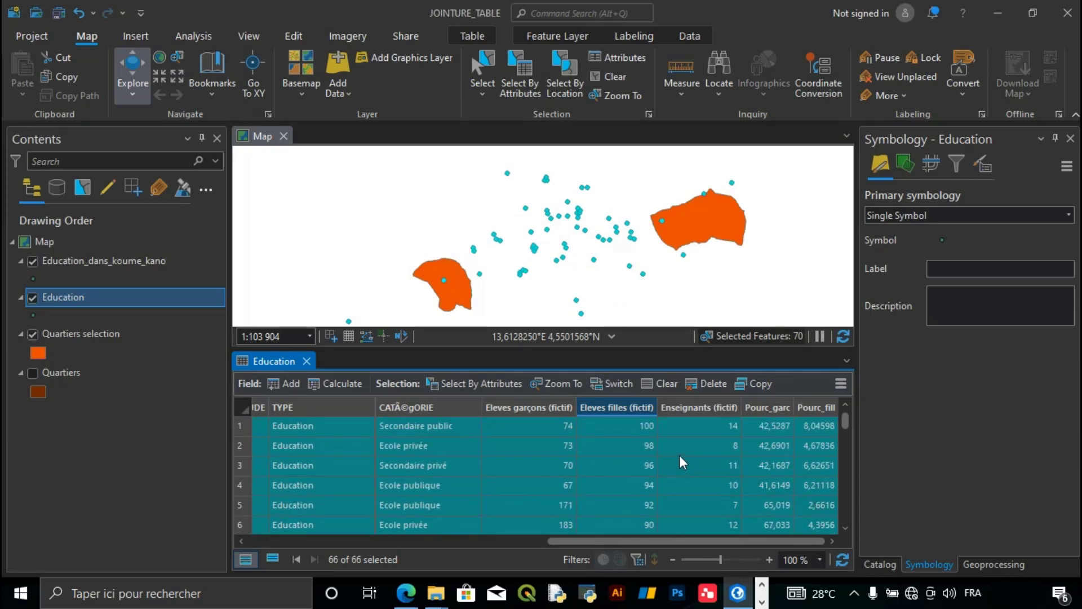
left_click(709, 430)
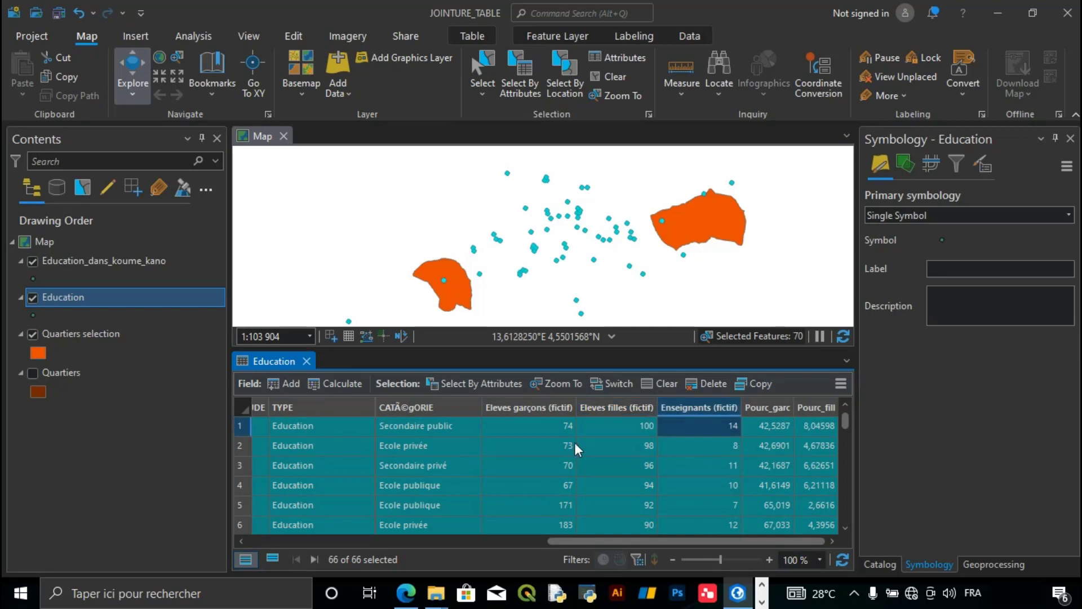
left_click(607, 425)
left_click(521, 427)
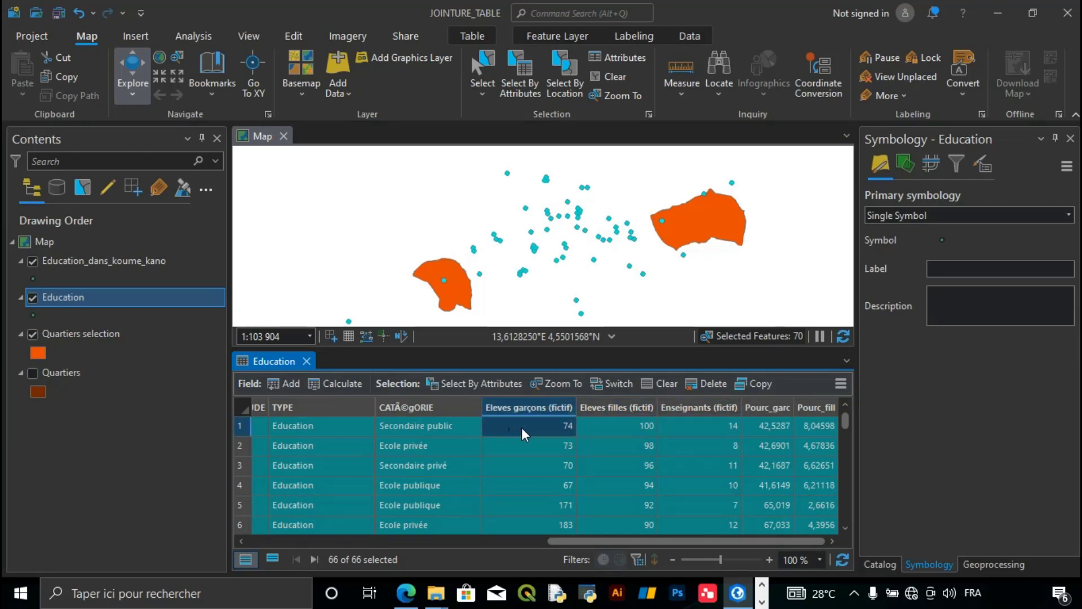
left_click(665, 426)
left_click(806, 428)
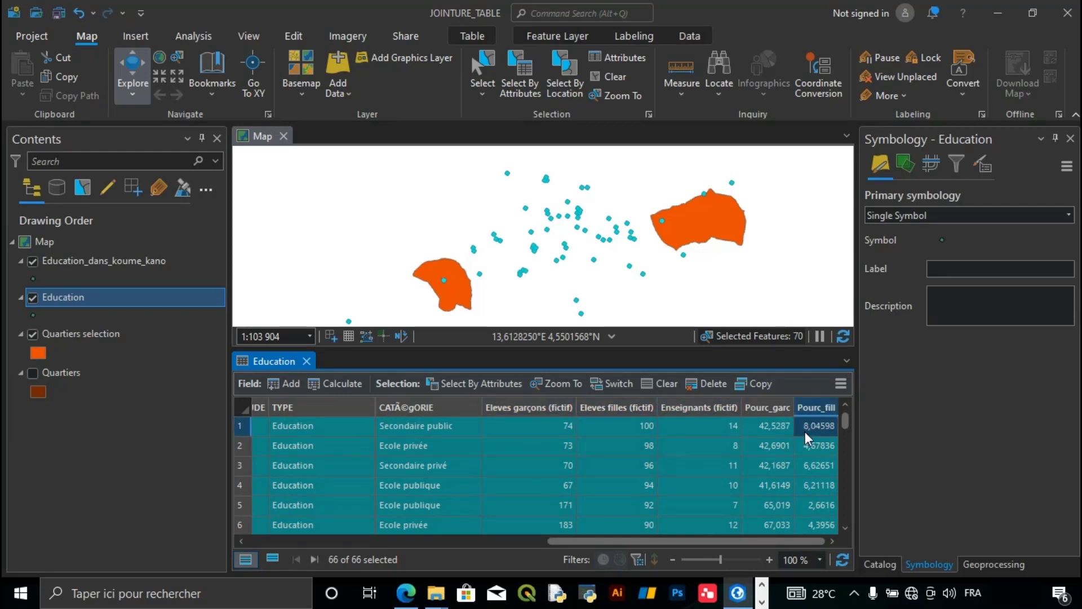
left_click(766, 512)
scroll(765, 511, "down", 12)
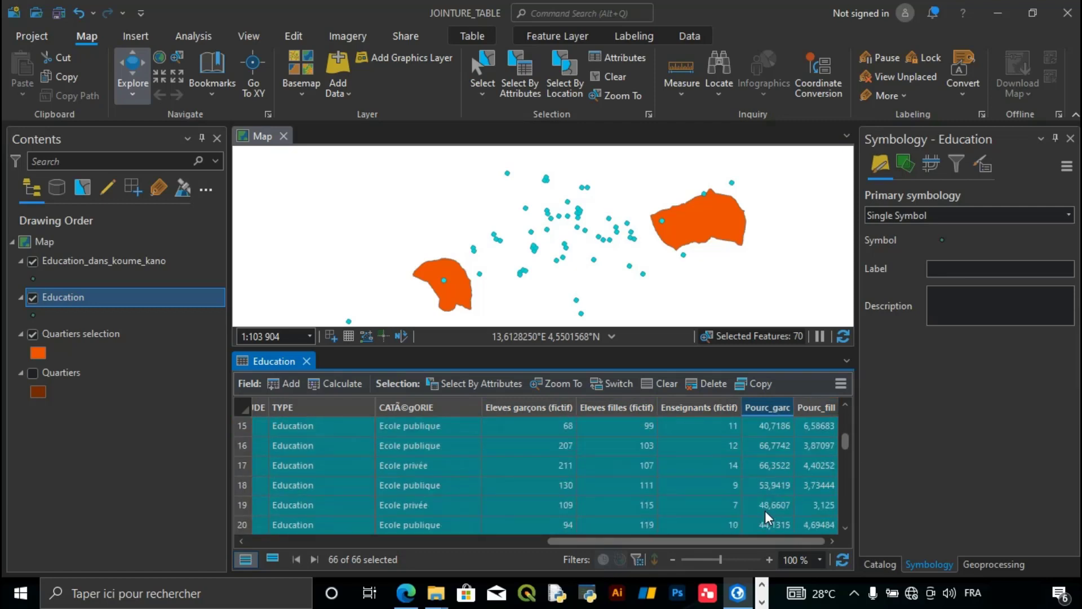
scroll(765, 511, "down", 4)
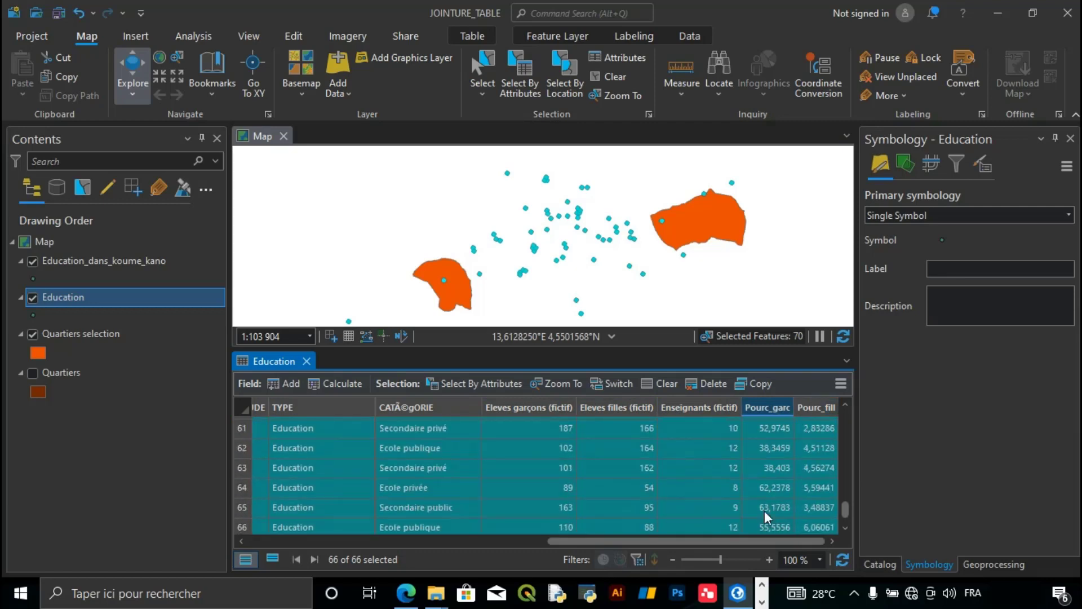
scroll(765, 511, "up", 16)
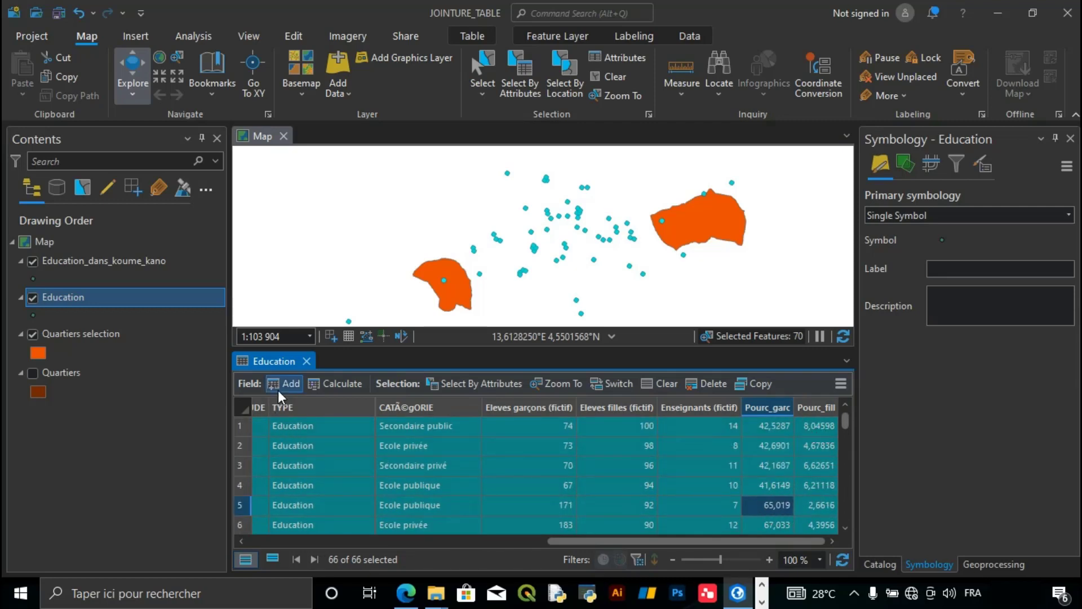
Step: Reopen Calculate Field for the Education table, set the field to Education.Pourc_fill and enlarge the dialog
left_click(347, 384)
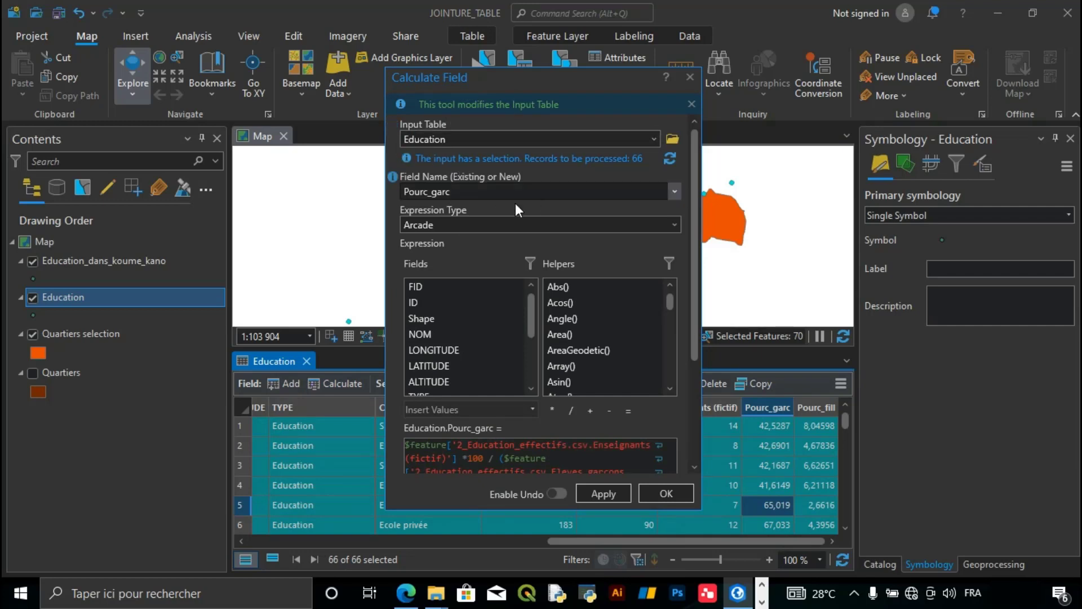
left_click(676, 193)
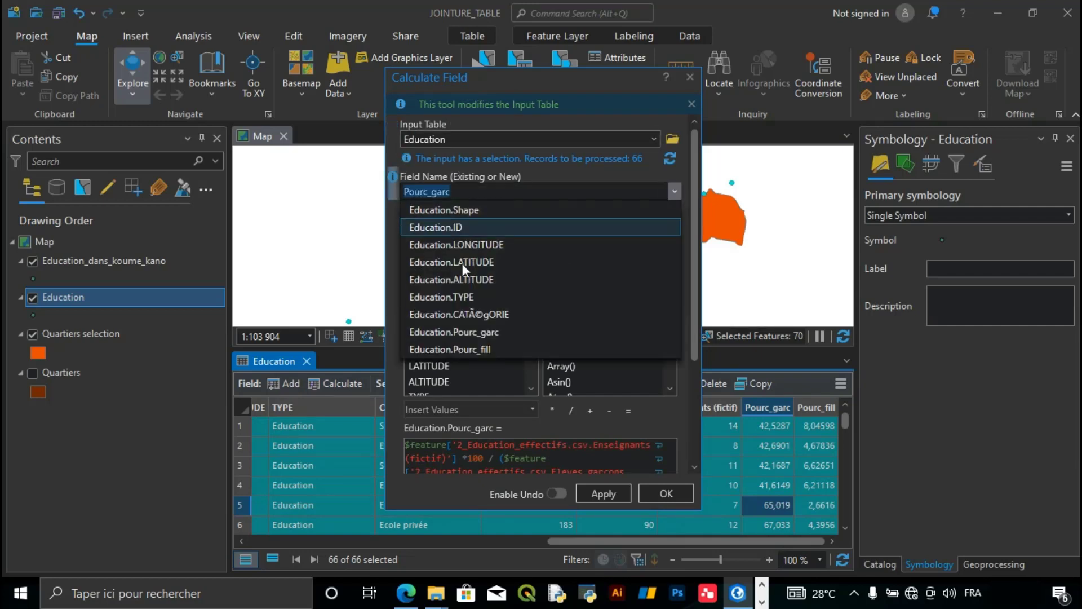
left_click(450, 346)
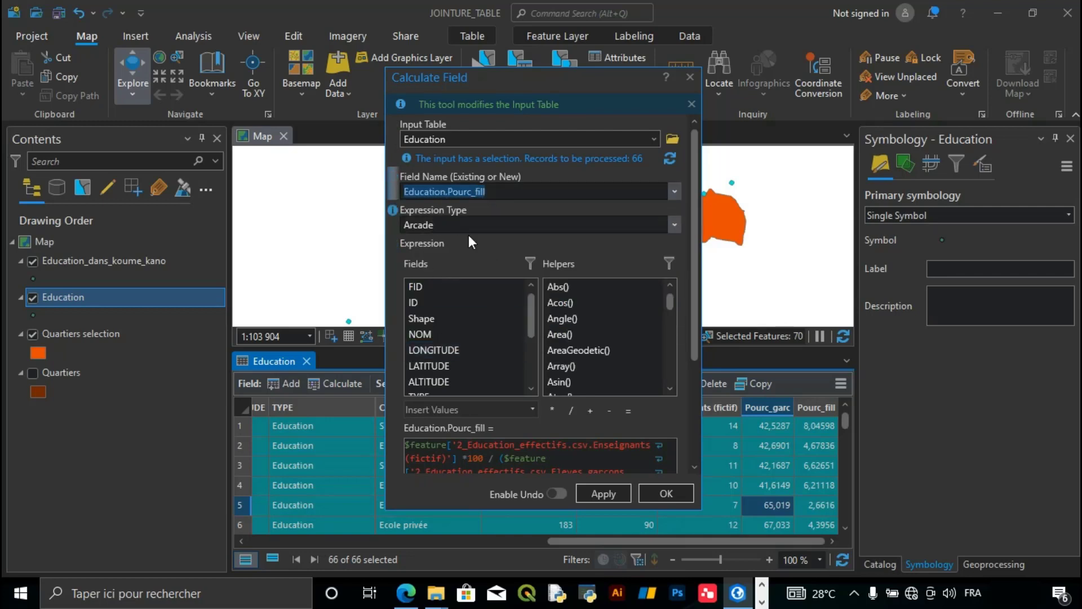
left_click_drag(386, 496, 127, 492)
left_click_drag(363, 510, 361, 569)
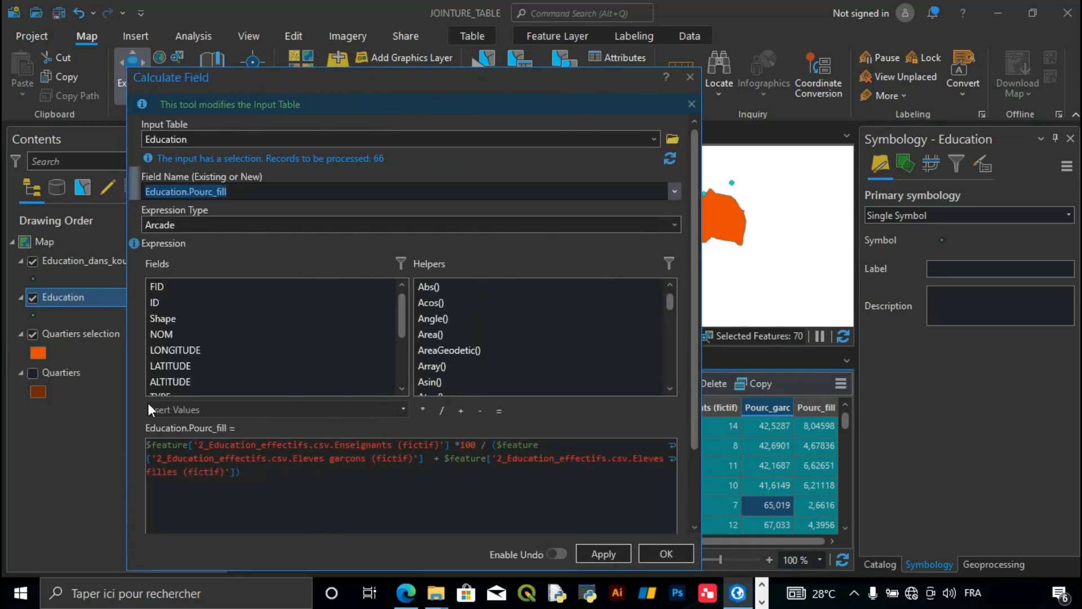
Step: Clear the old expression and start a new one with Eleves filles (fictif) multiplied by 100, followed by a division operator
left_click(181, 458)
key("ctrl+a")
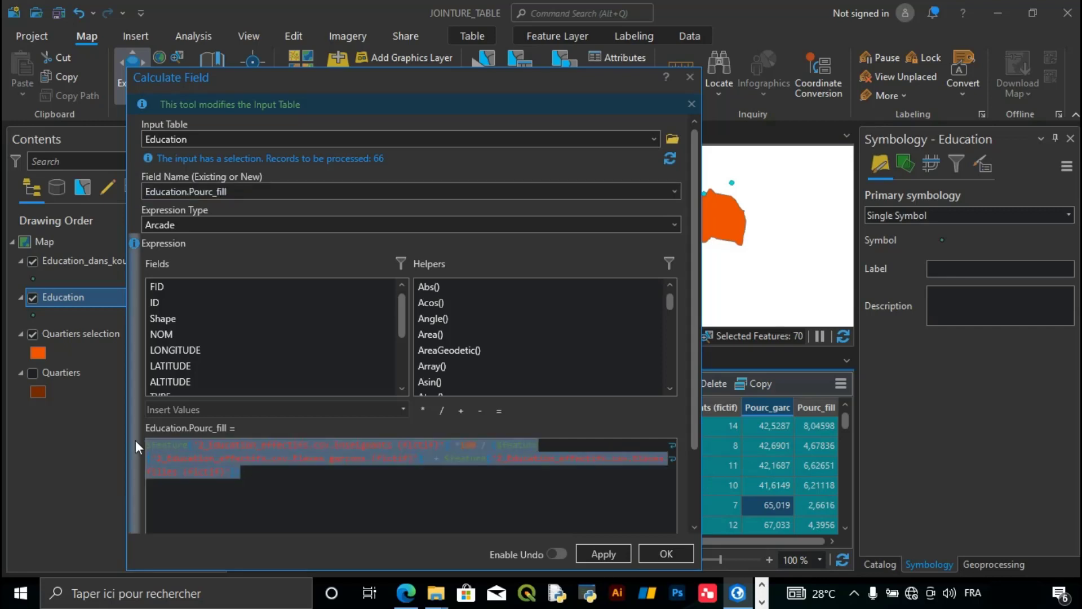
key("Delete")
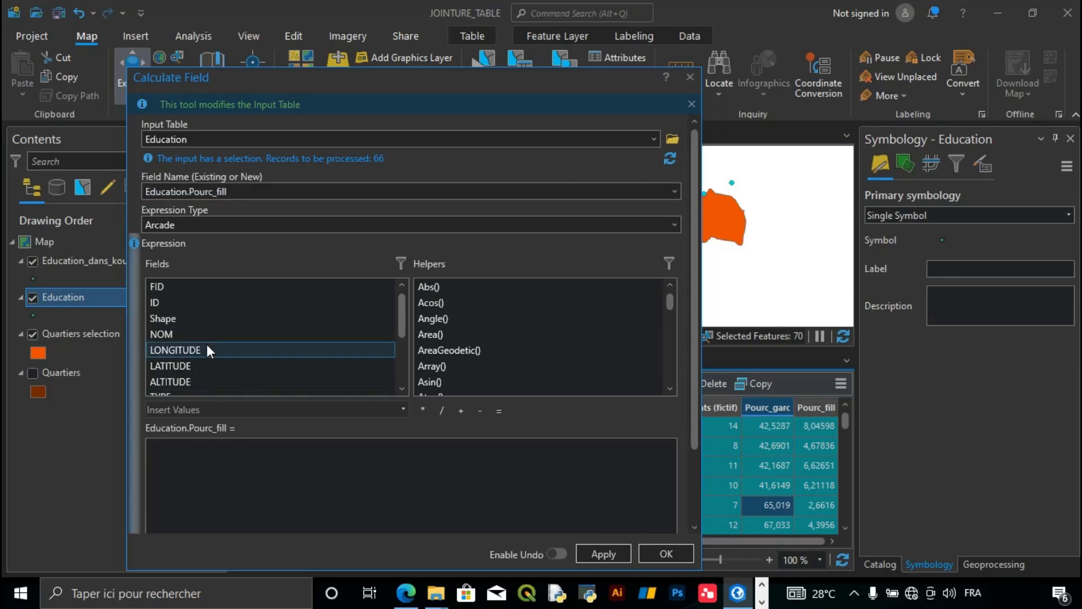
scroll(207, 344, "down", 2)
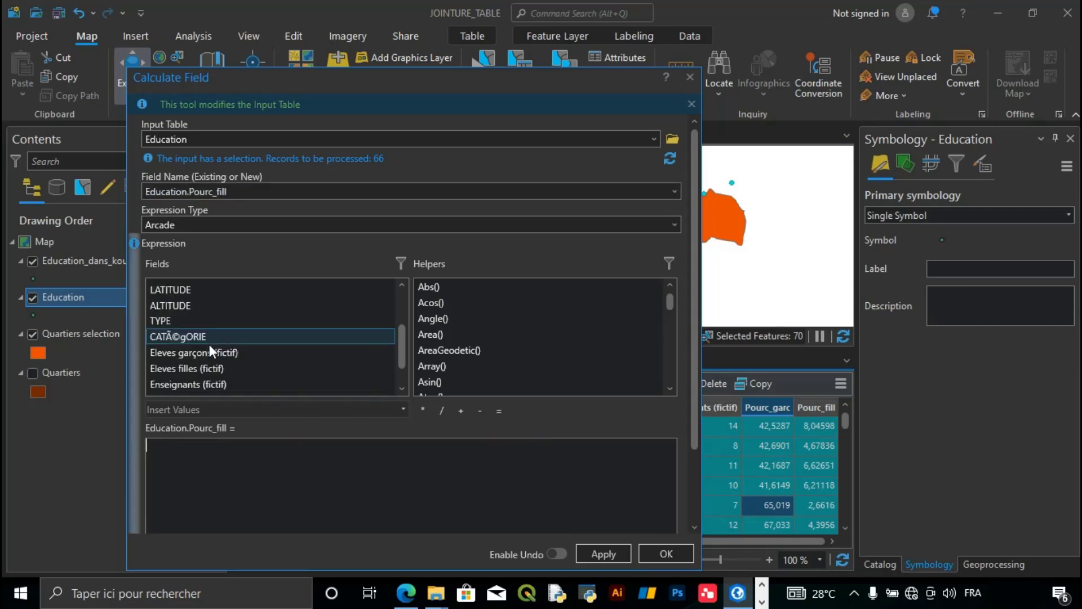
double_click(170, 370)
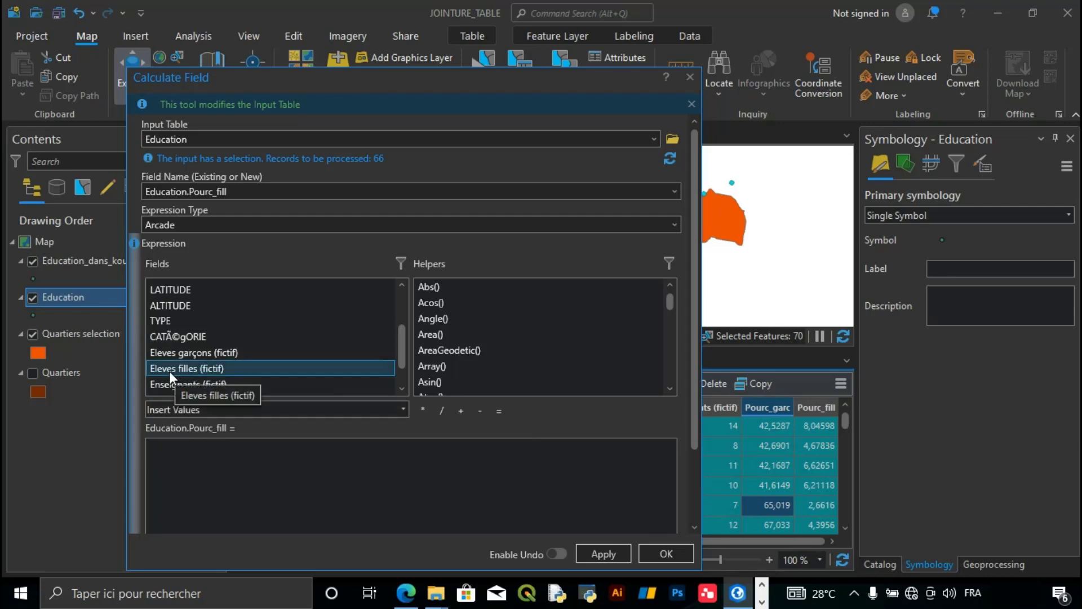
left_click(460, 445)
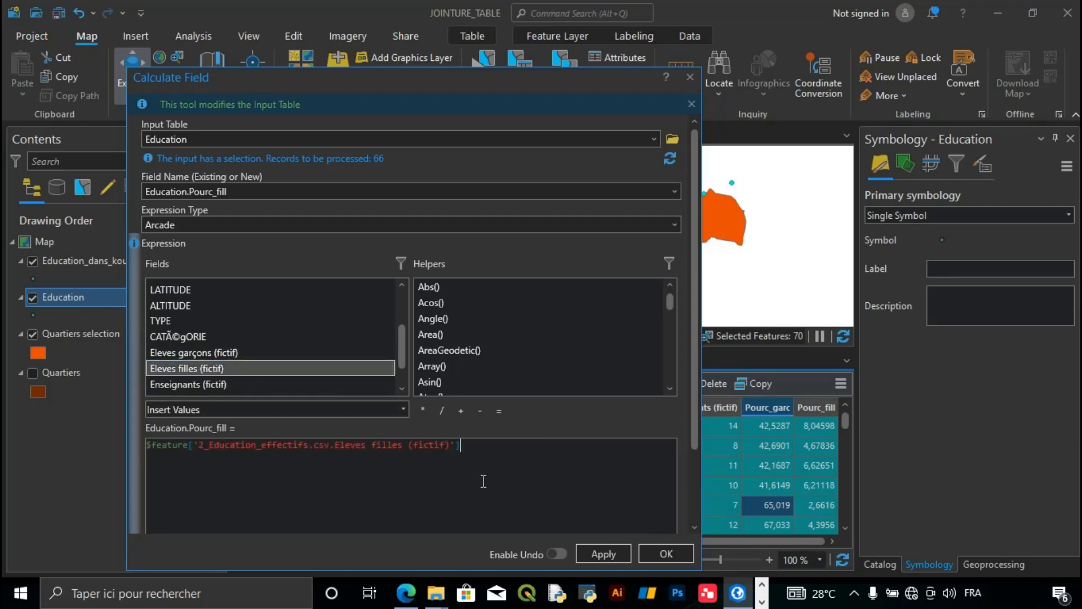
left_click(424, 410)
type("100")
left_click(446, 410)
Step: Complete the divisor as the sum in parentheses of the Eleves filles (fictif) and Eleves garçons (fictif) fields
type("(")
double_click(242, 370)
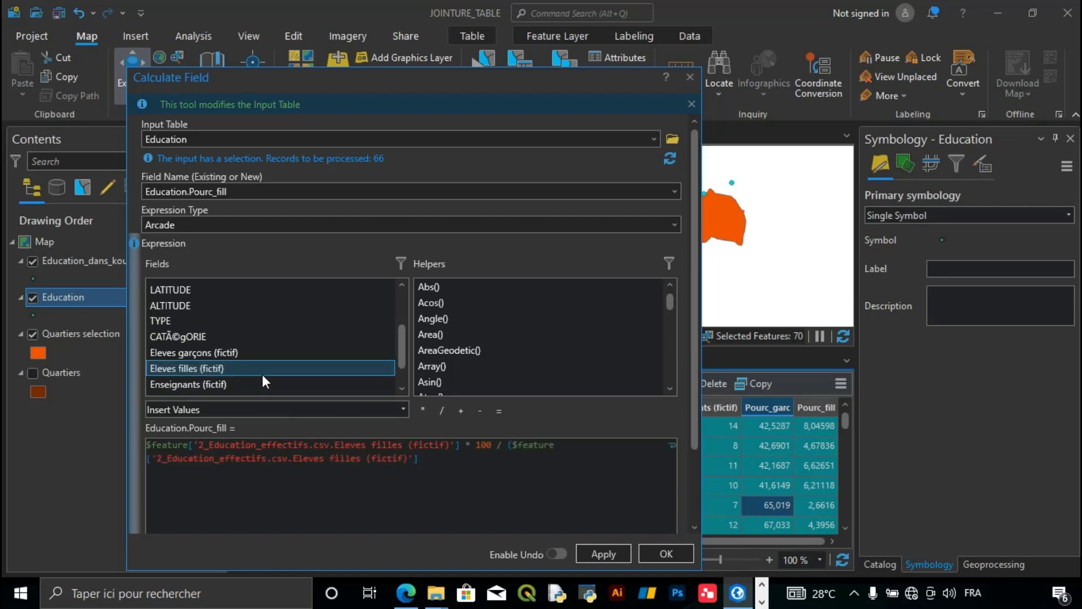
left_click(461, 411)
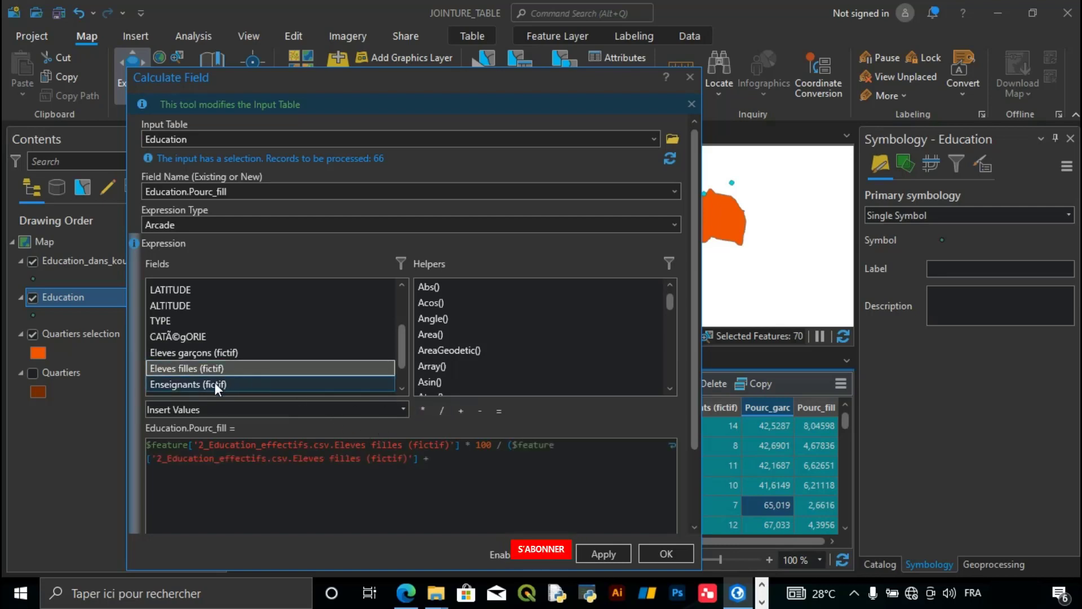
left_click(190, 353)
double_click(190, 353)
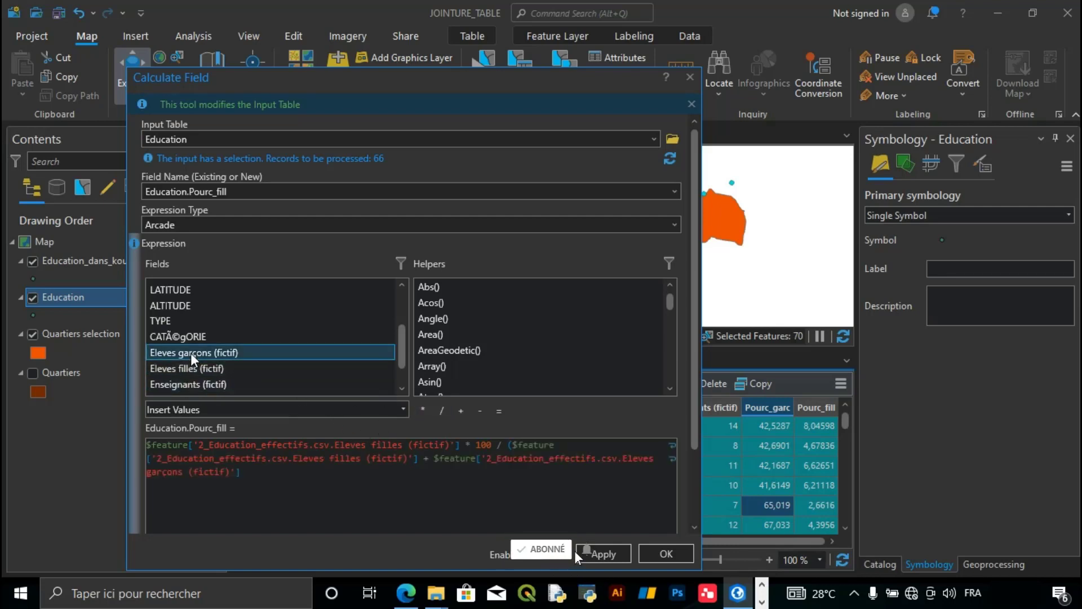
left_click(247, 477)
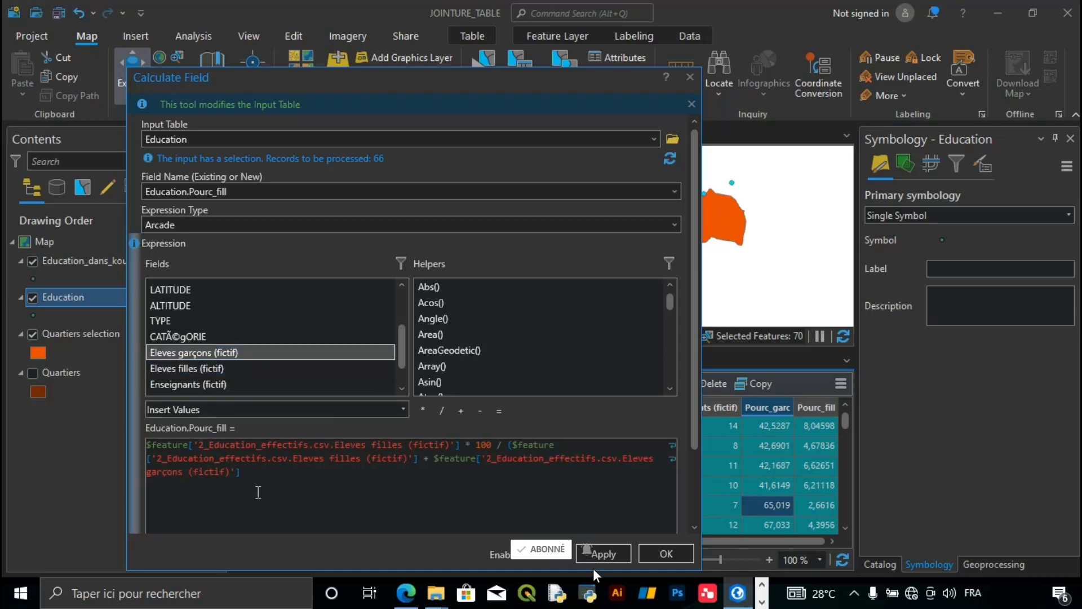
type(")")
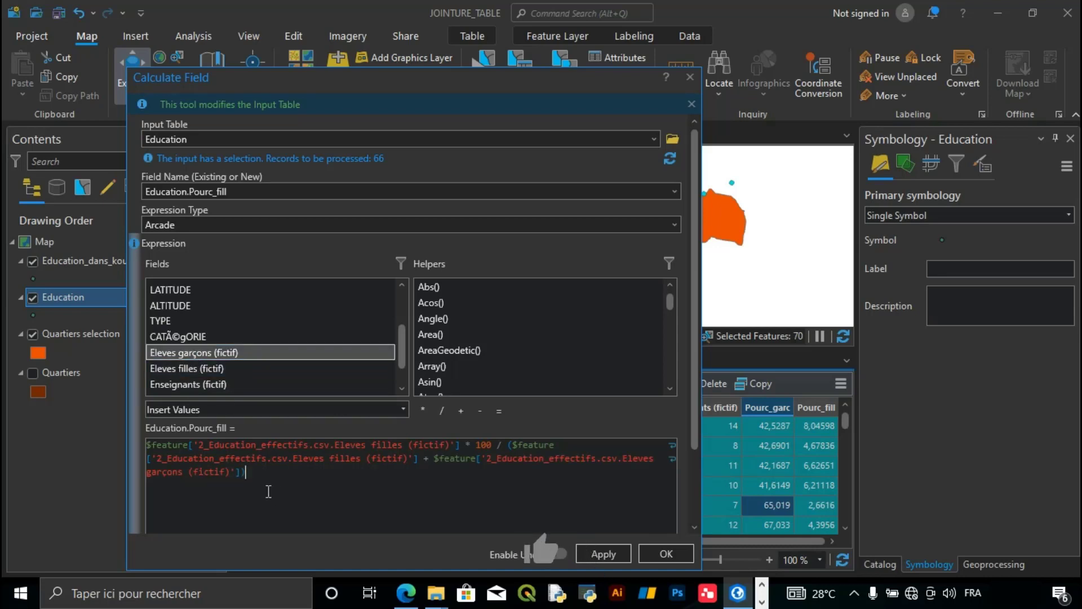
Step: Apply the corrected Pourc_fill calculation, shrink the dialog to check the Education table's computed column, and close Calculate Field
left_click(603, 554)
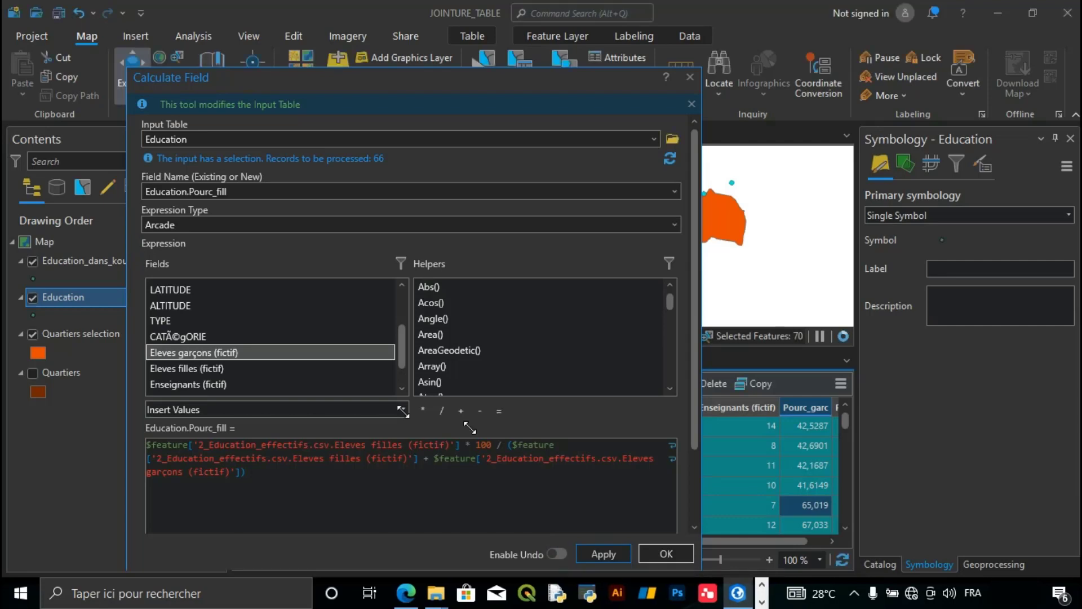
left_click_drag(470, 428, 471, 428)
left_click_drag(628, 538, 739, 535)
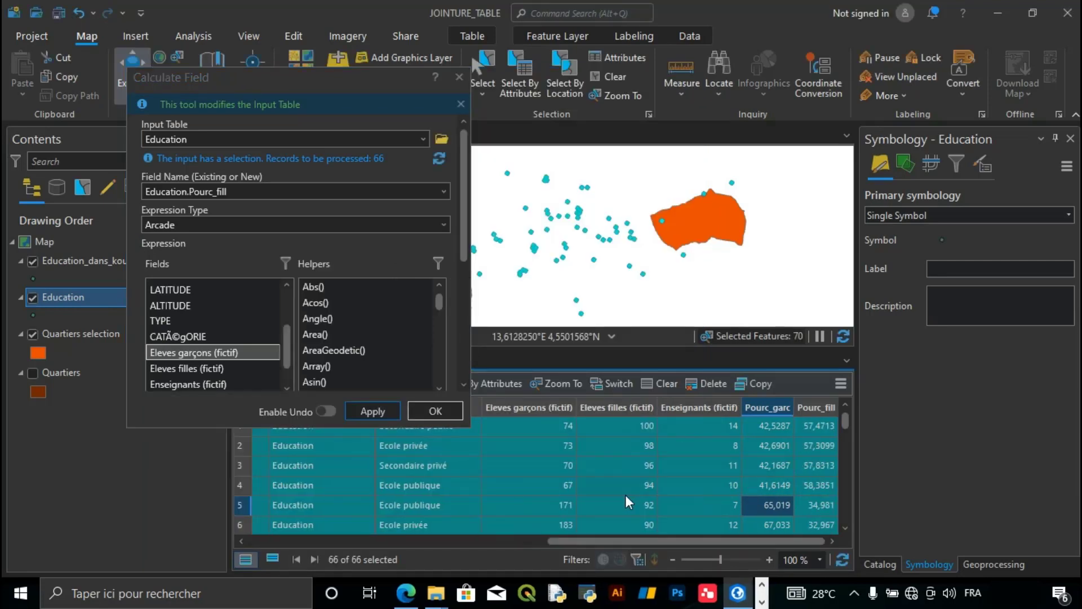
left_click(459, 76)
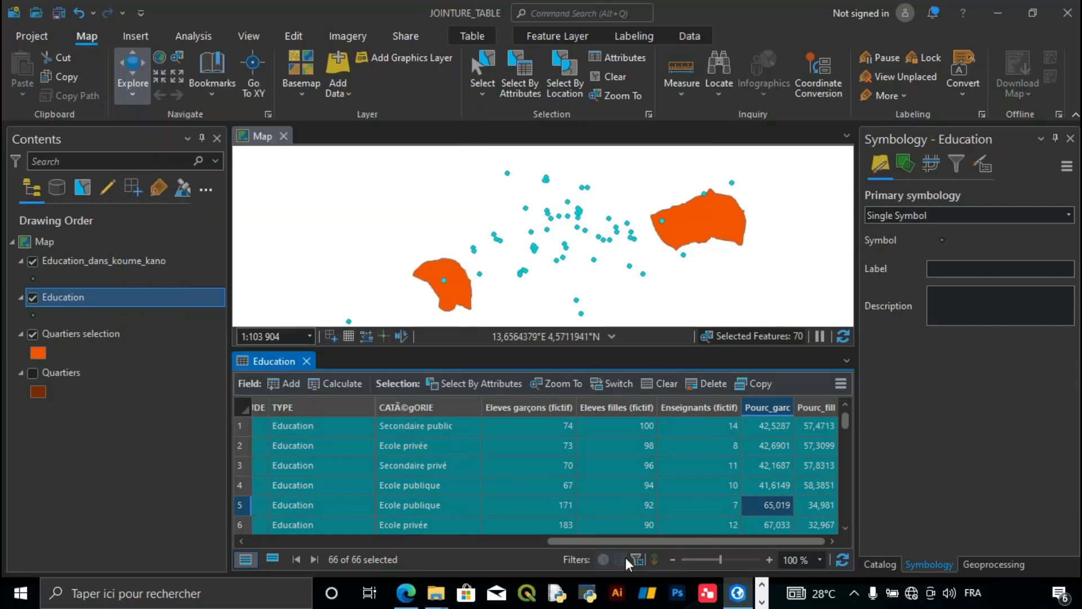
left_click(669, 483)
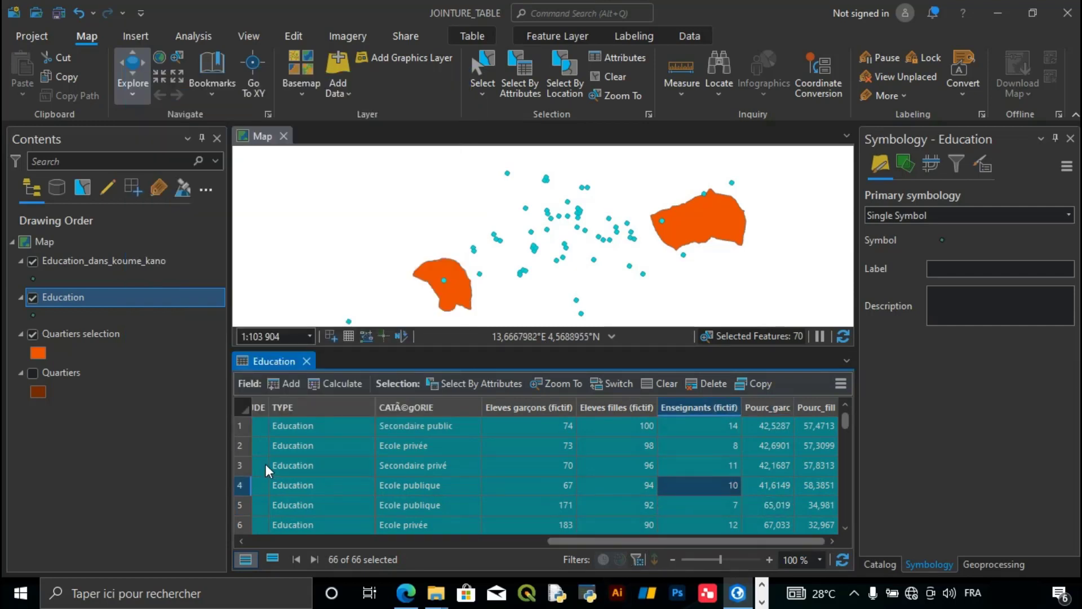
Step: Reduce the Education table selection to the first record and consult the percentage and teacher criteria on the Besoins slide in PowerPoint
left_click(239, 425)
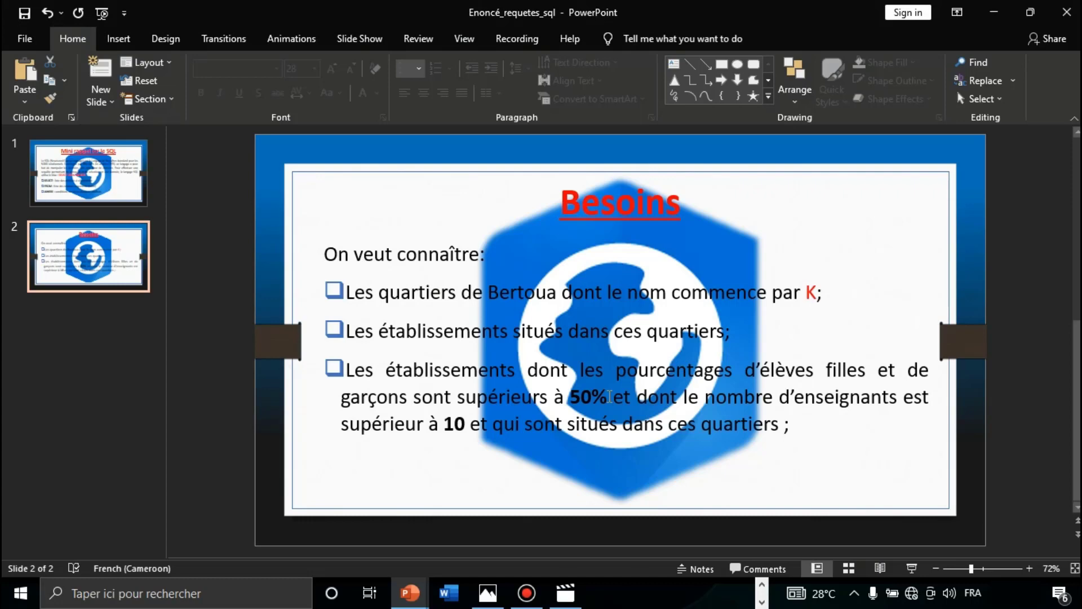
left_click(762, 587)
left_click(738, 593)
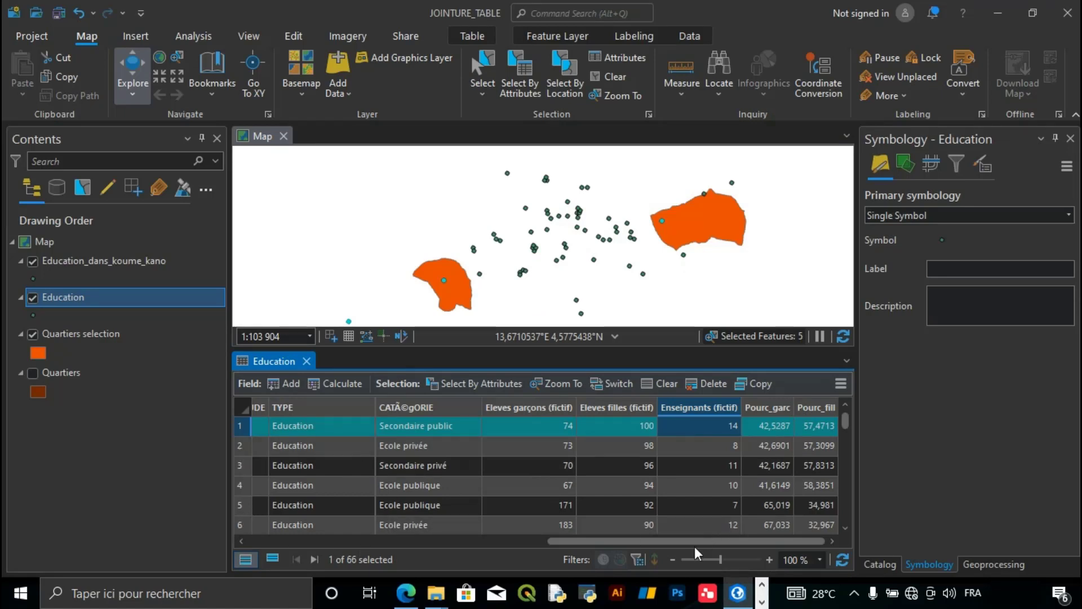
left_click_drag(682, 542, 763, 555)
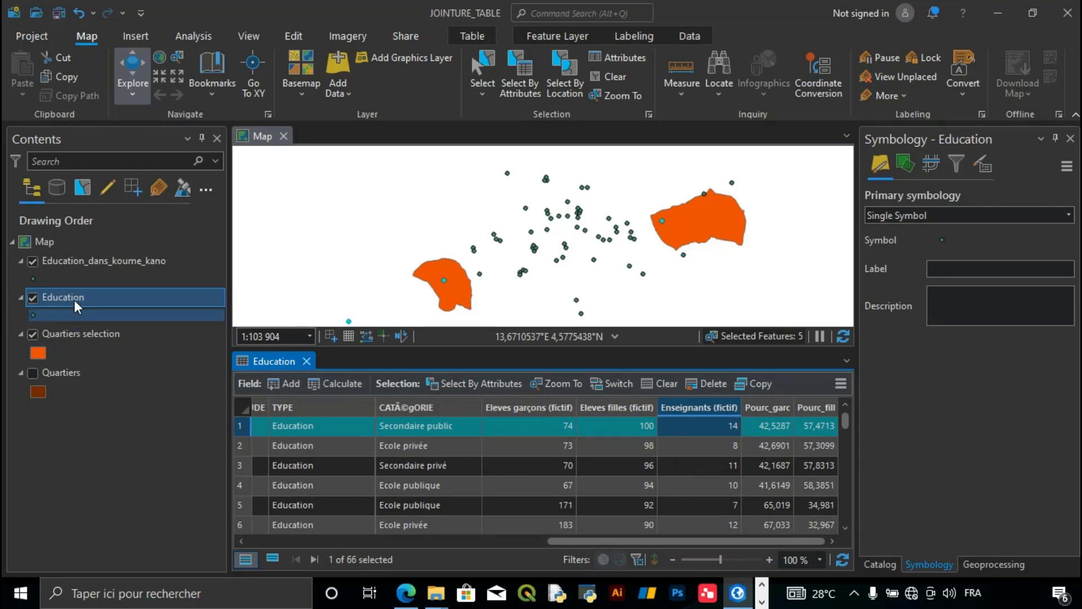
Step: Start a new Select By Attributes query on the Education layer with the clause Pourc_garc is greater than 50
left_click(520, 70)
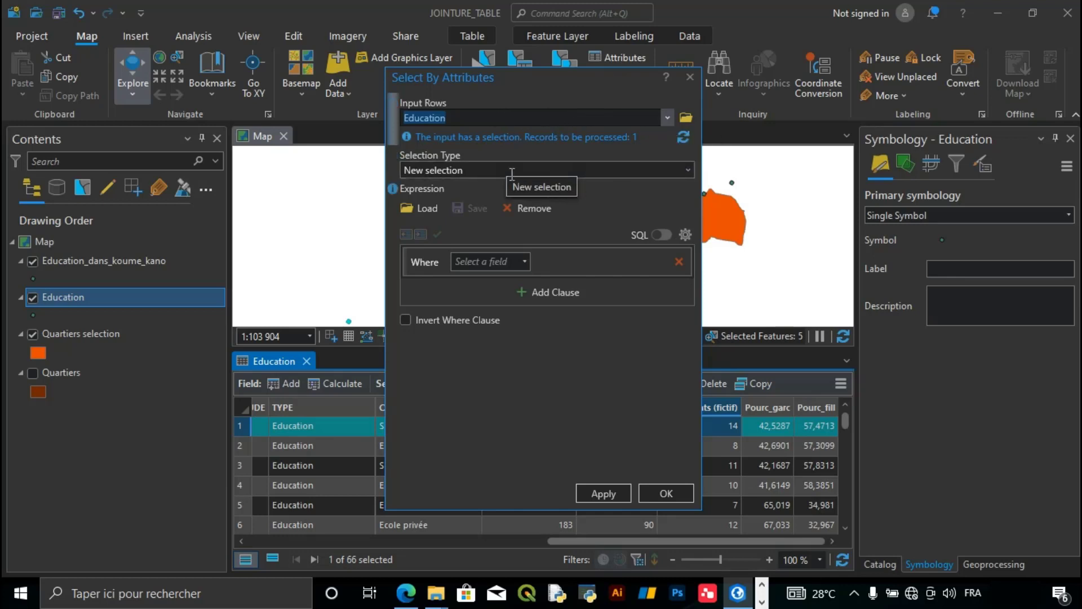
left_click(523, 263)
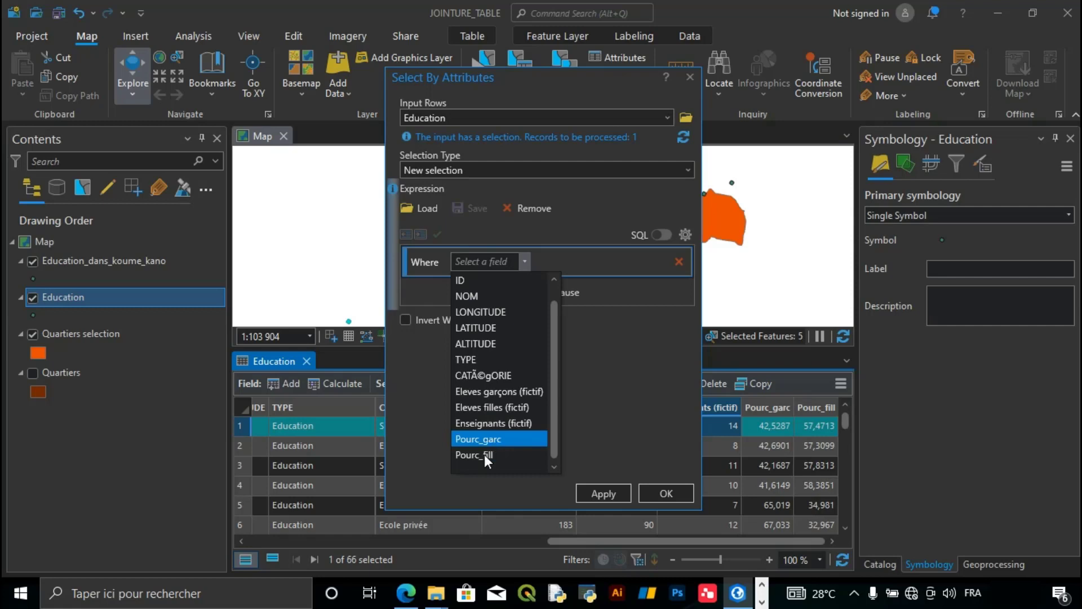
left_click(475, 439)
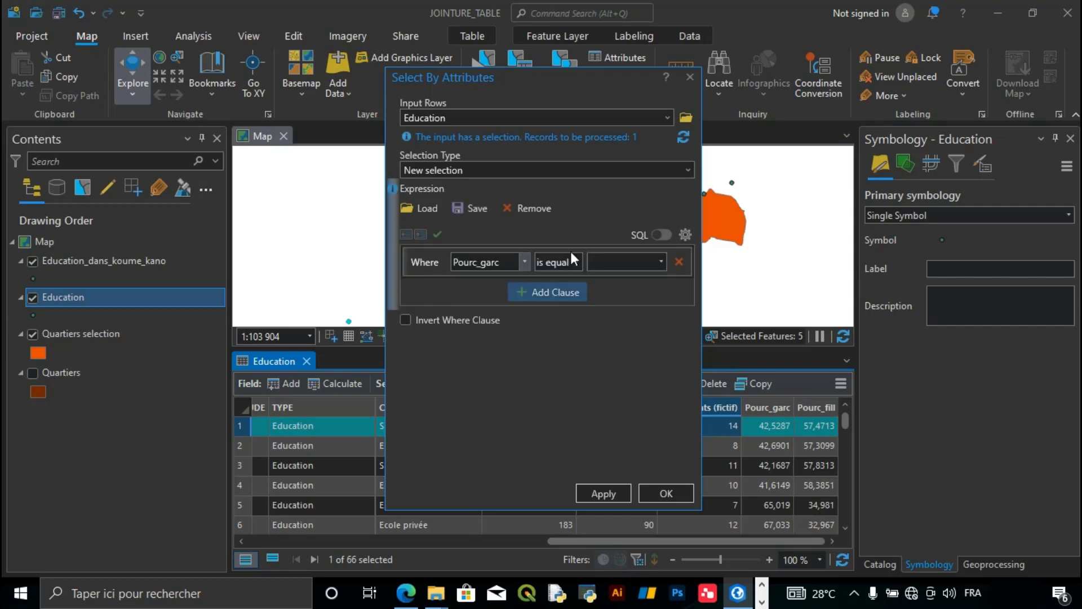
left_click(575, 261)
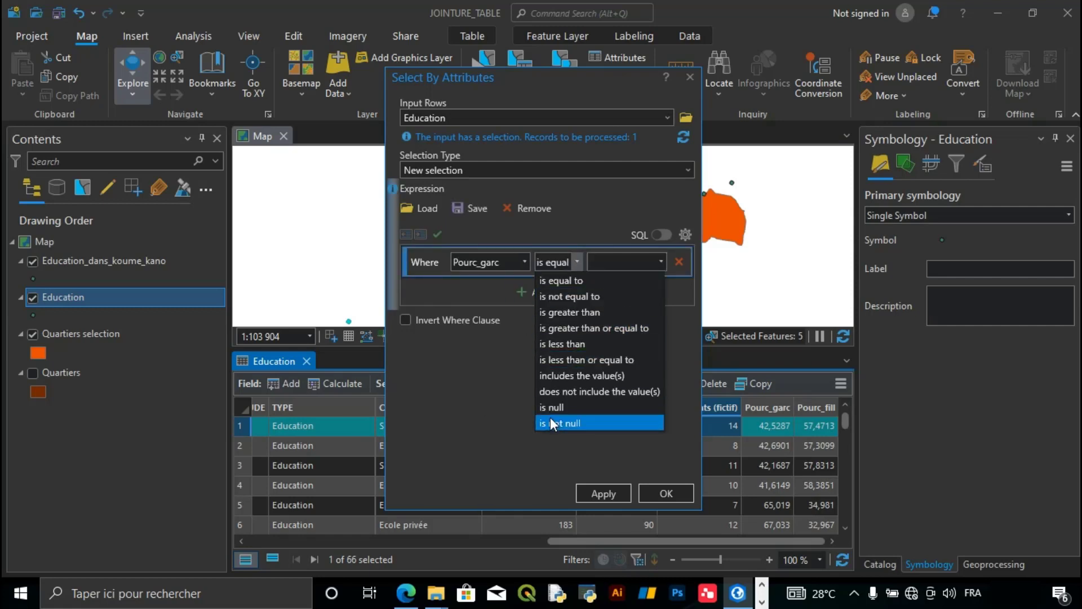
left_click(558, 312)
left_click(626, 263)
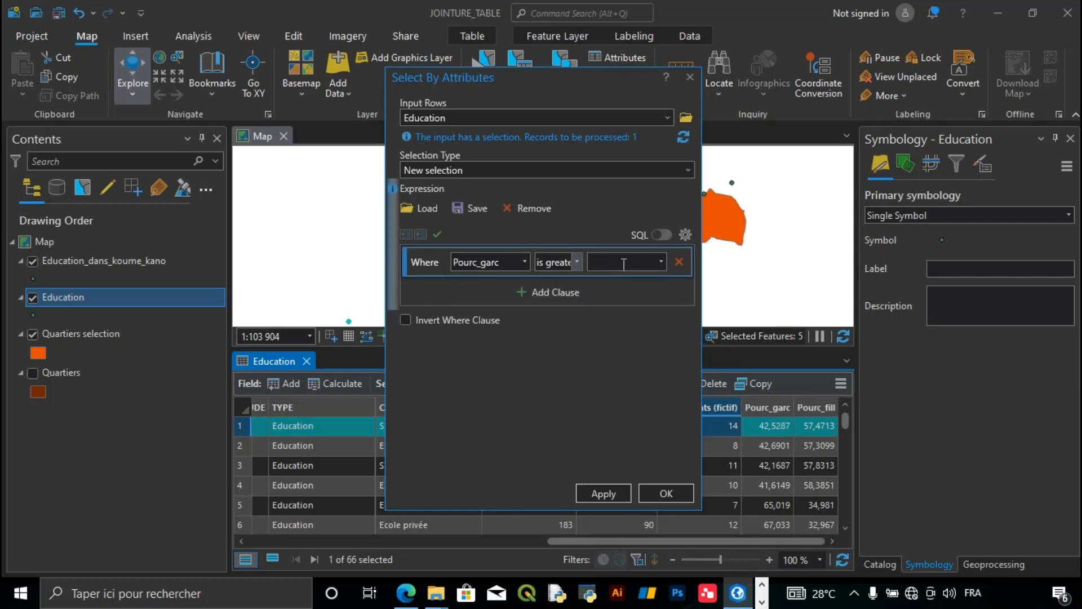
type("50")
left_click(660, 261)
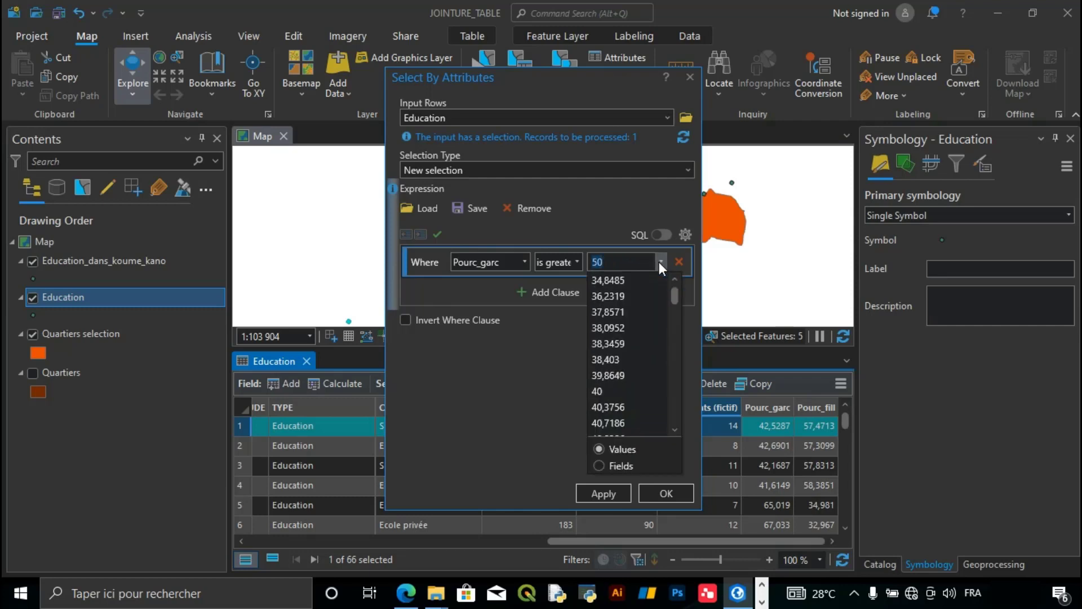
left_click(606, 263)
Step: Add an And clause for Pourc_fill is greater than 50 and run the selection on the Education layer
left_click(525, 291)
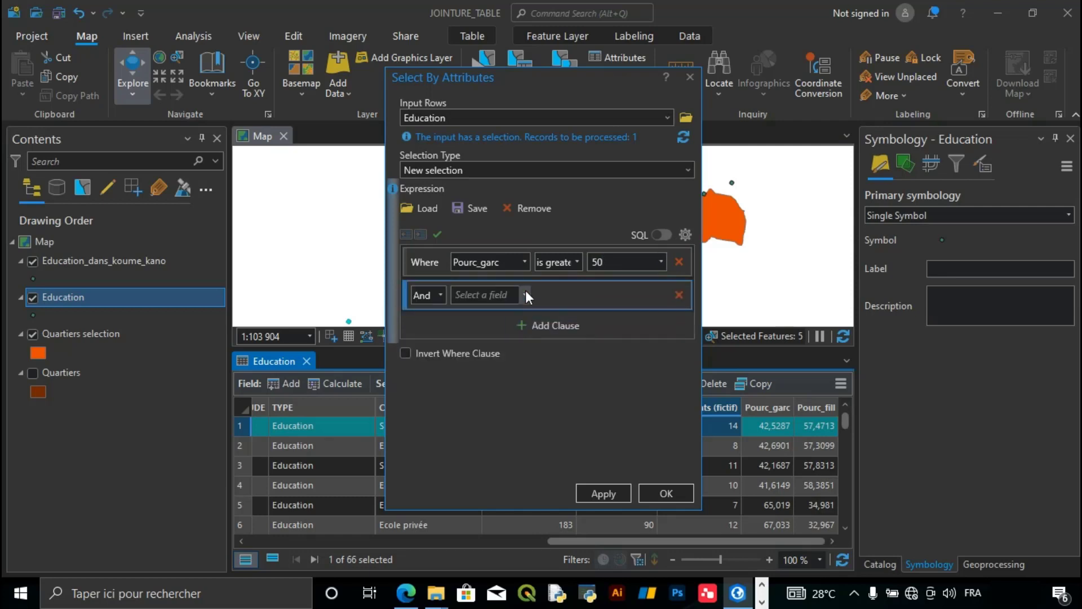
left_click(440, 296)
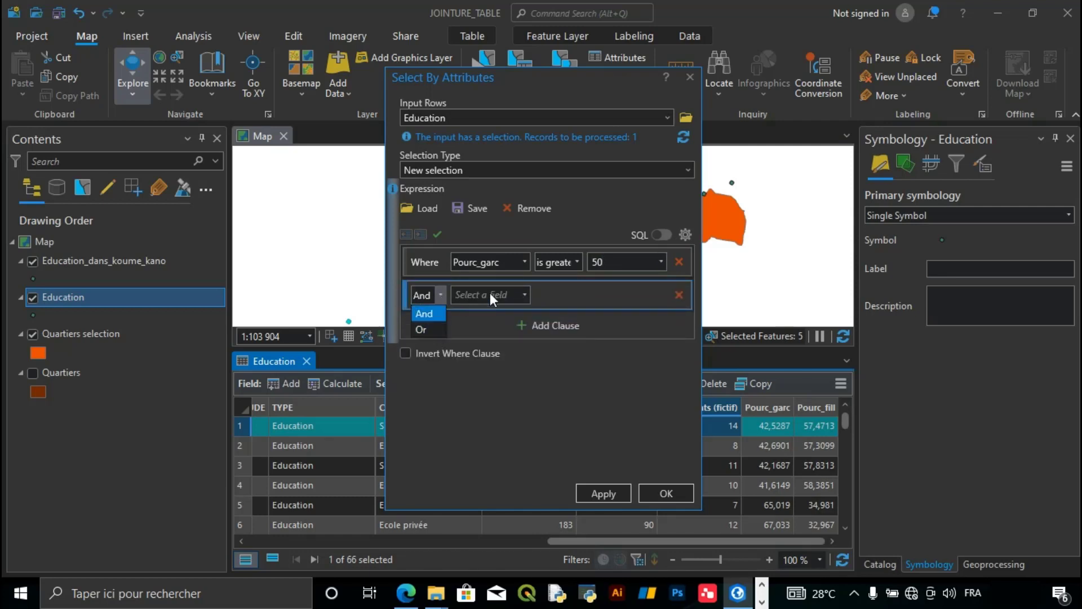
left_click(523, 292)
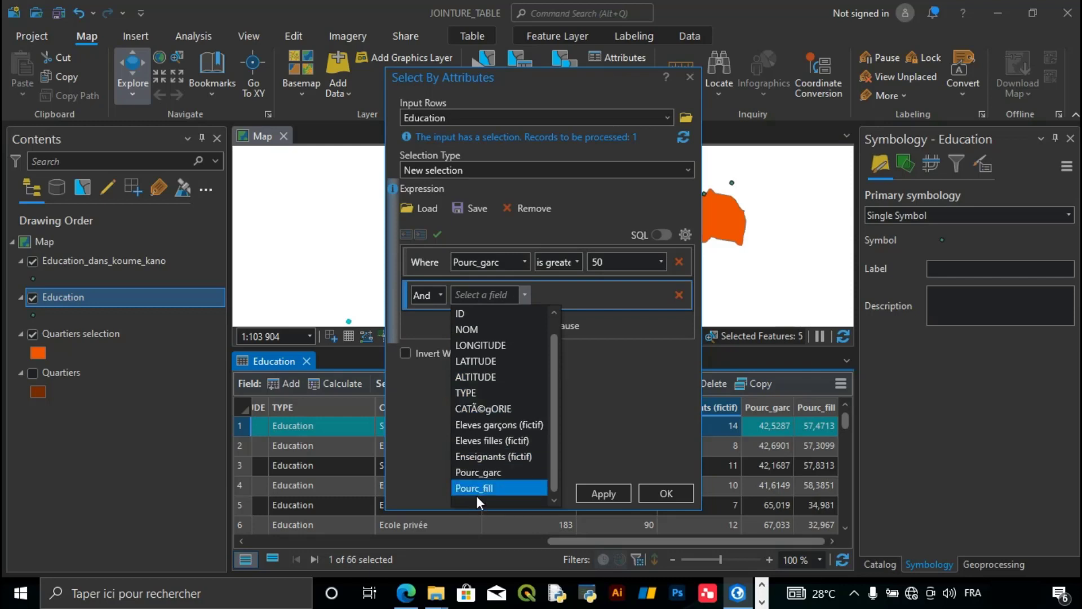
left_click(477, 486)
left_click(576, 293)
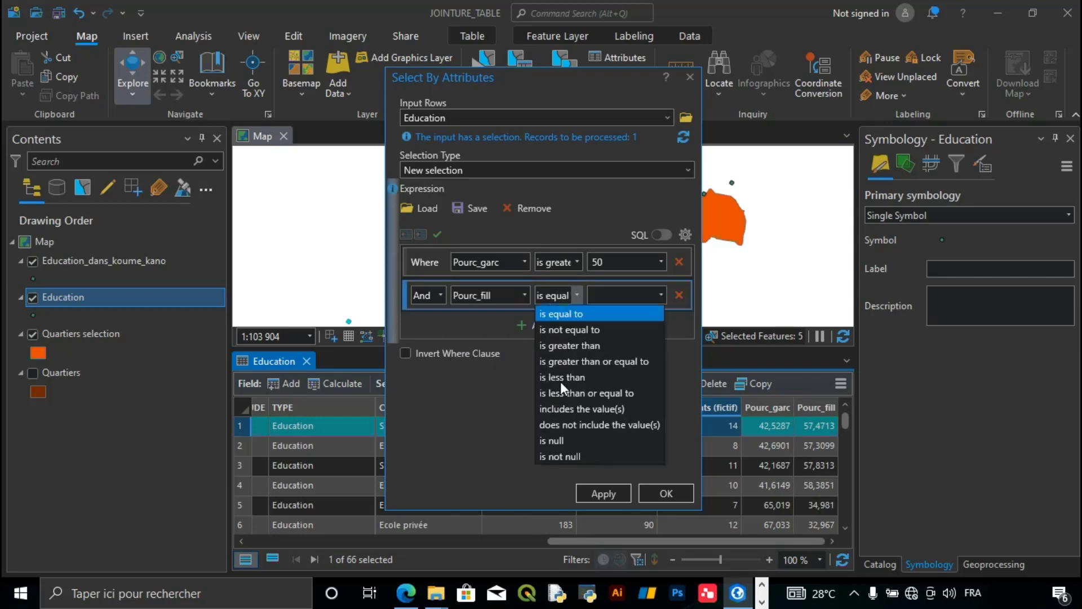
left_click(564, 344)
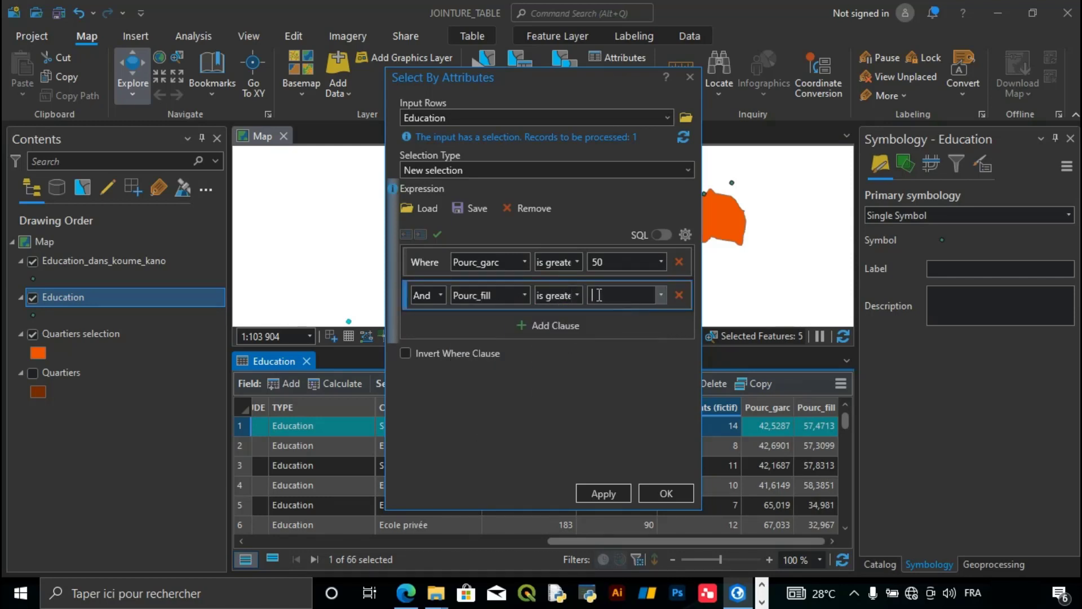
type("45")
key("BackSpace")
key("BackSpace")
key("BackSpace")
type("50")
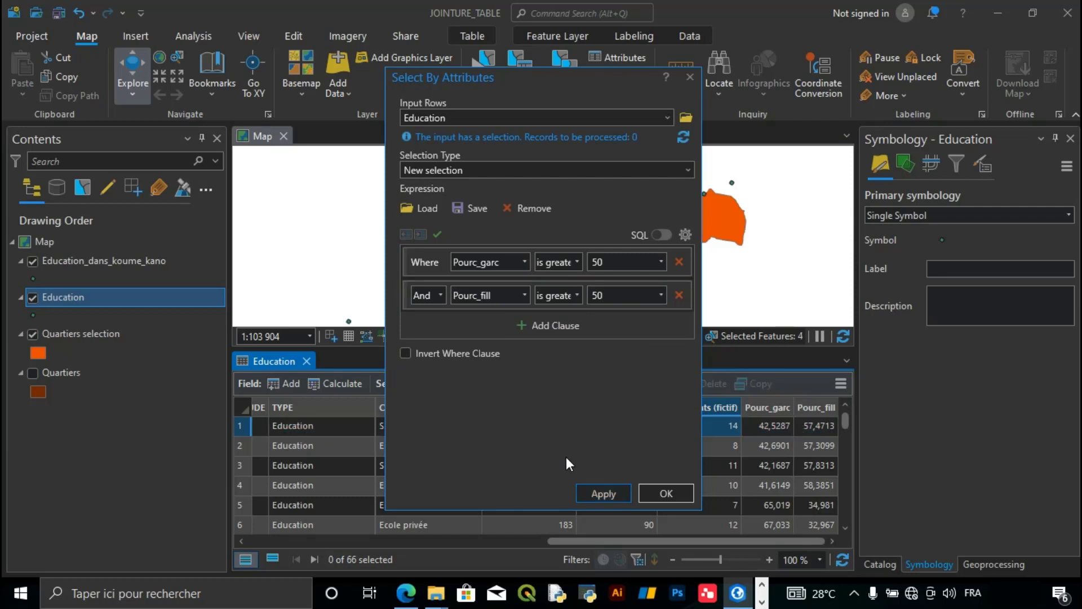
left_click(666, 493)
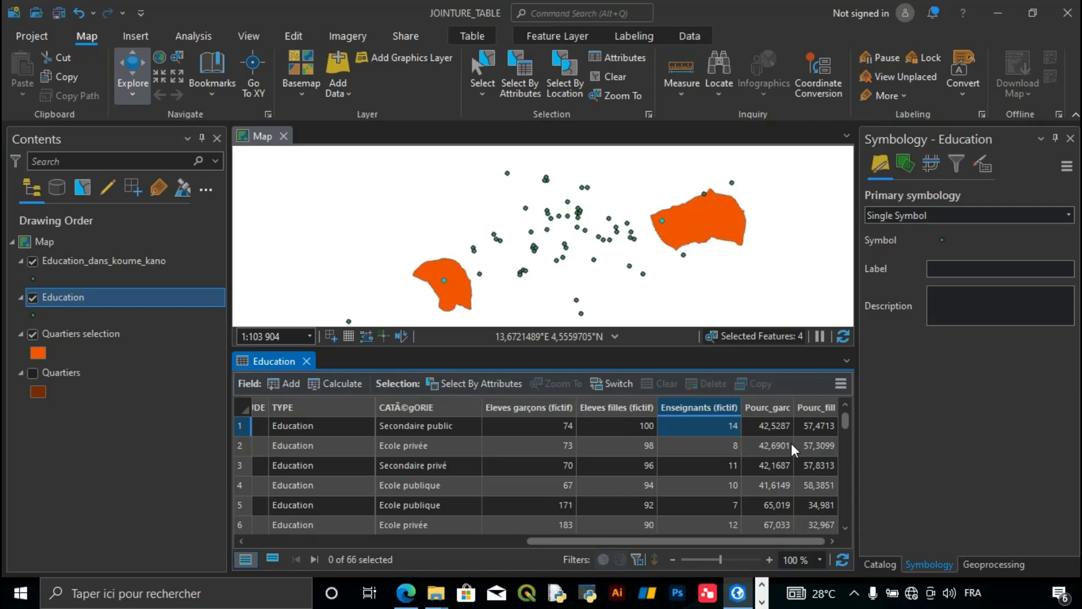
Step: Examine the Pourc_garc and Pourc_fill values throughout the Education table to see whether any school exceeds 50 in both
scroll(800, 489, "down", 3)
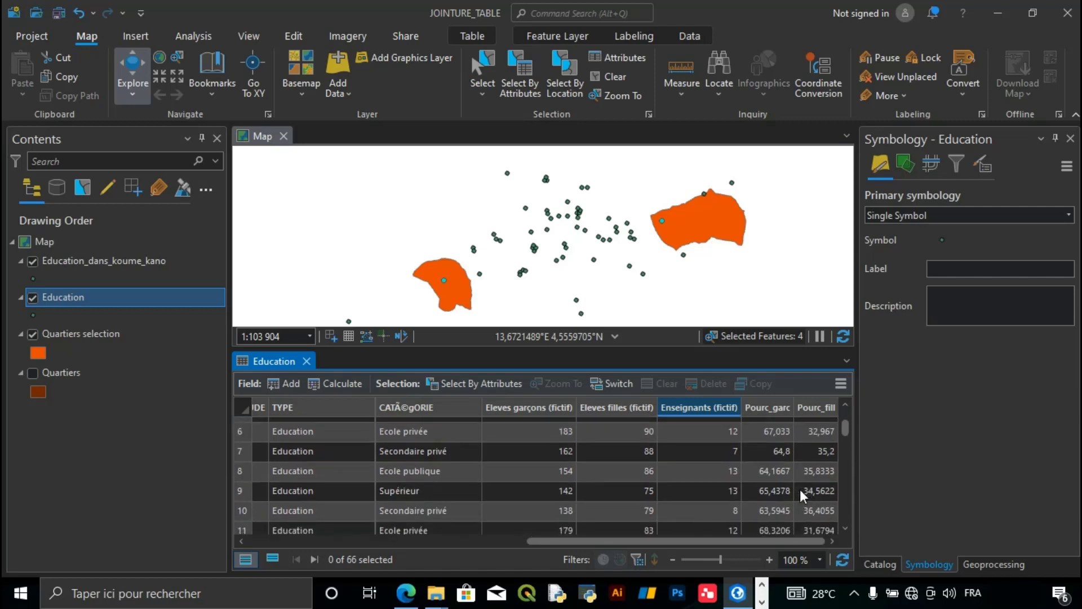
scroll(800, 490, "down", 3)
scroll(800, 489, "up", 2)
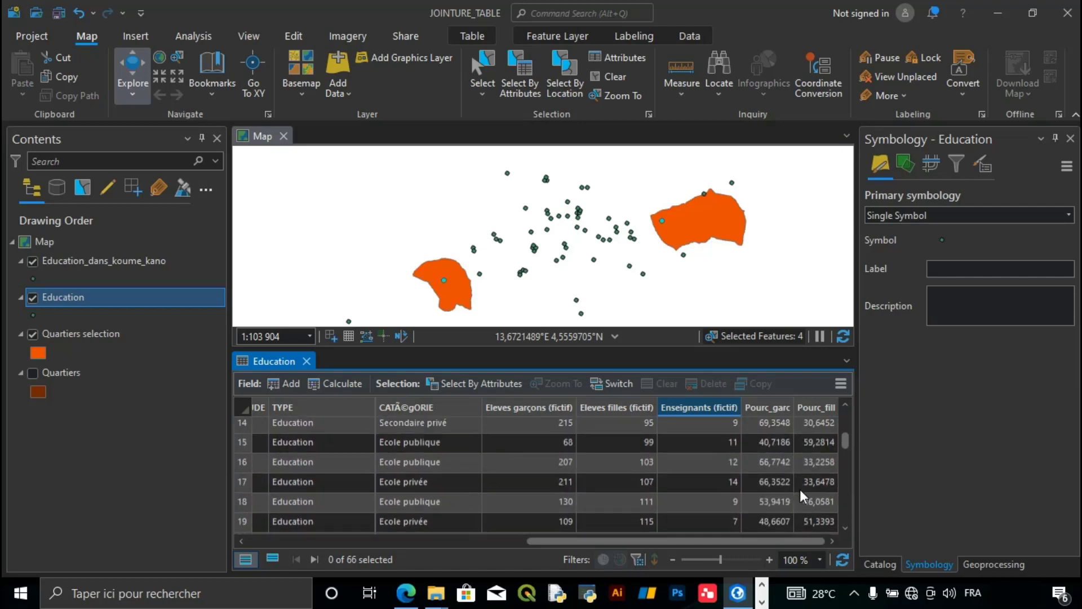
scroll(799, 489, "up", 1)
scroll(777, 452, "down", 7)
scroll(778, 452, "down", 10)
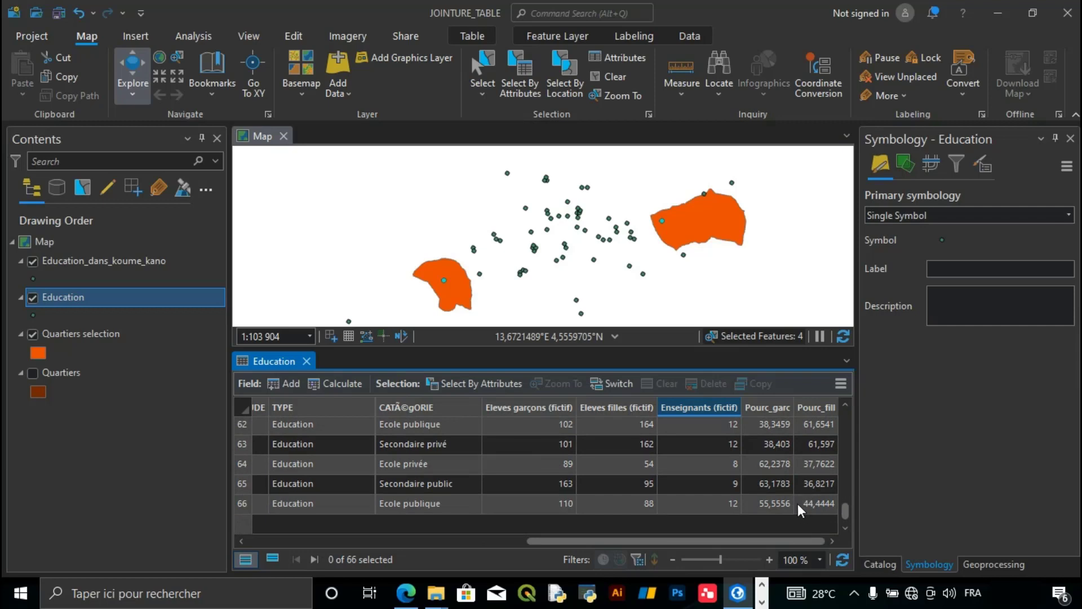
scroll(770, 525, "up", 3)
scroll(771, 512, "up", 18)
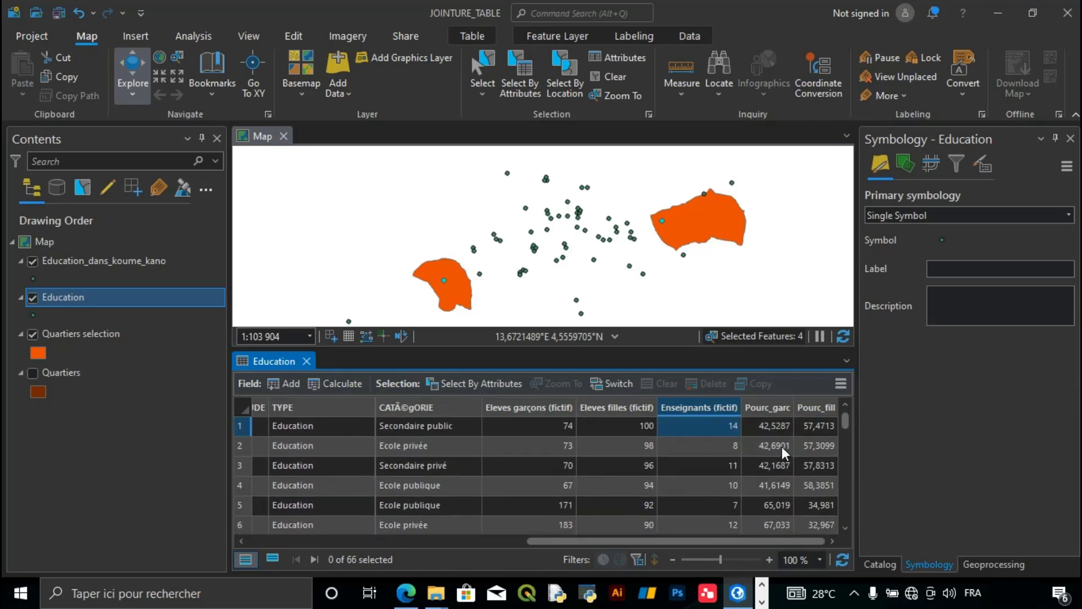
scroll(746, 507, "down", 2)
scroll(748, 505, "up", 2)
scroll(747, 503, "down", 9)
scroll(750, 507, "up", 9)
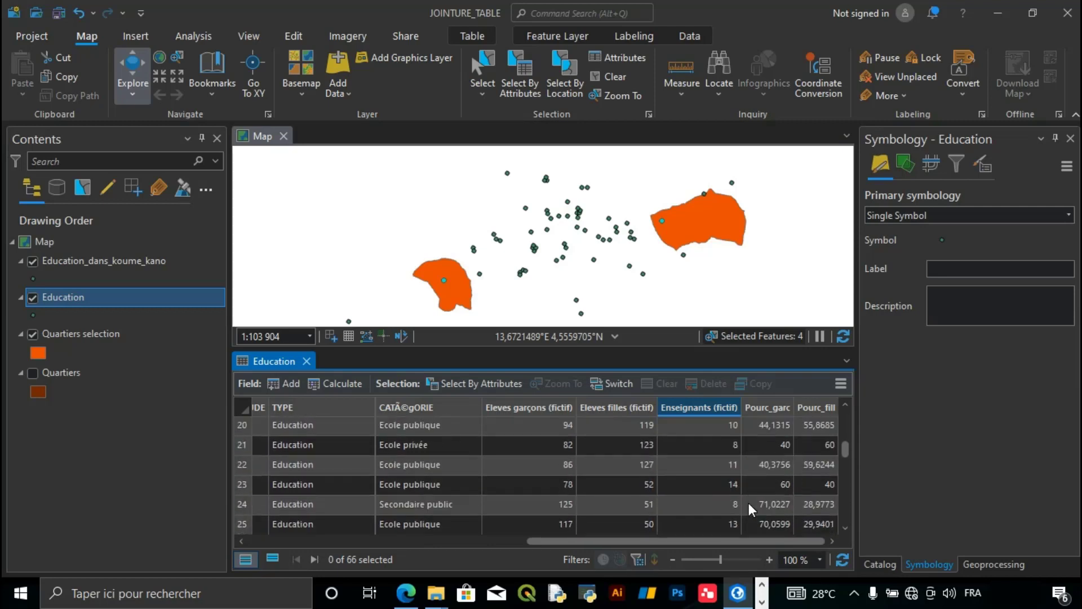
left_click_drag(718, 540, 825, 533)
scroll(761, 481, "down", 2)
scroll(761, 480, "up", 2)
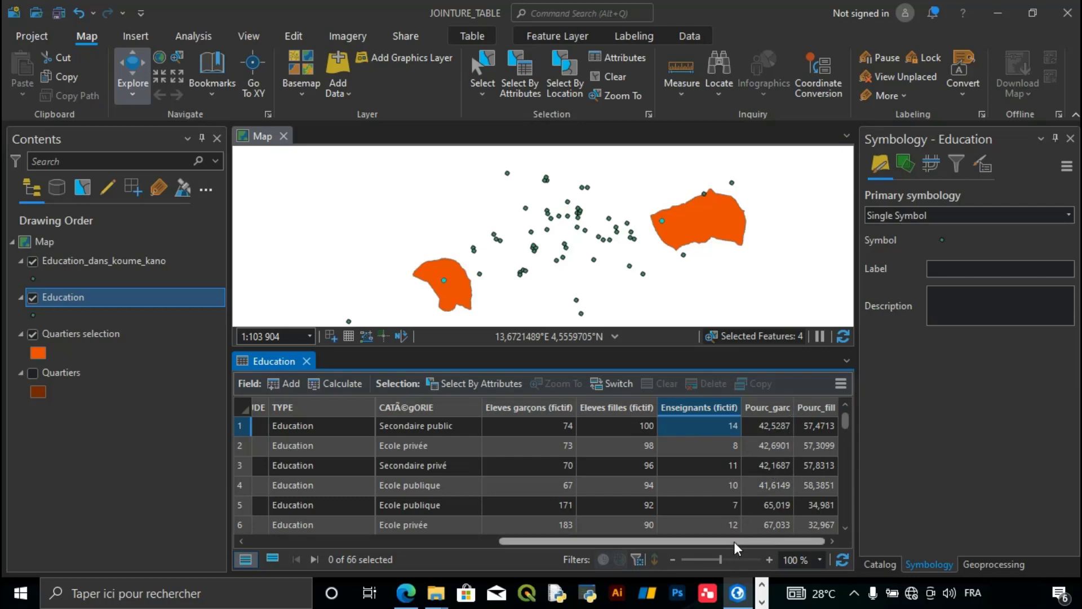
Step: Change the operator before the Pourc_fill clause to Or, apply the Education selection and close Select By Attributes
left_click(527, 77)
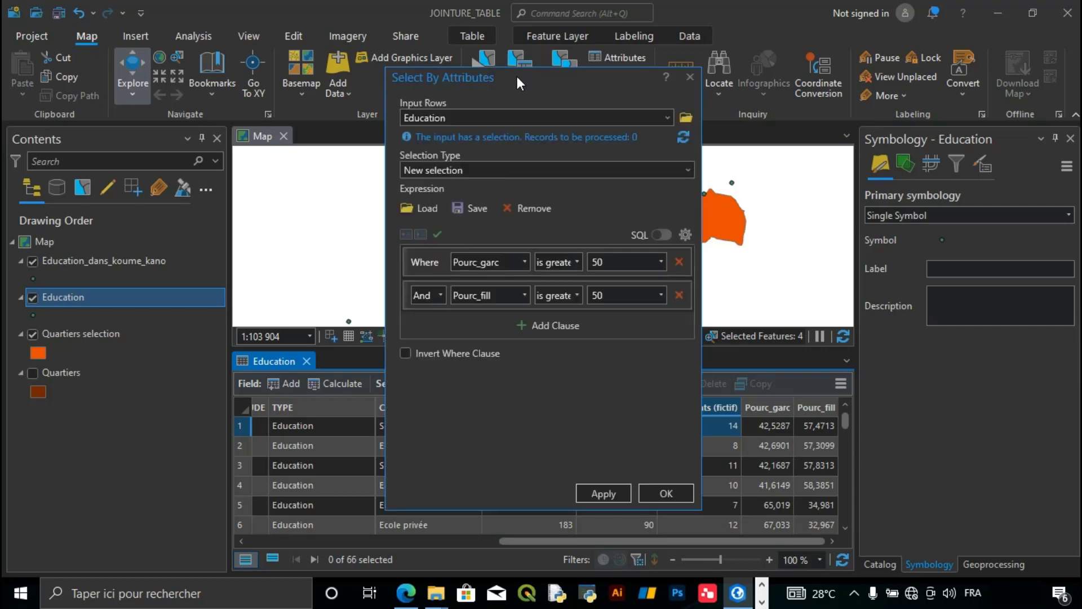
left_click(439, 297)
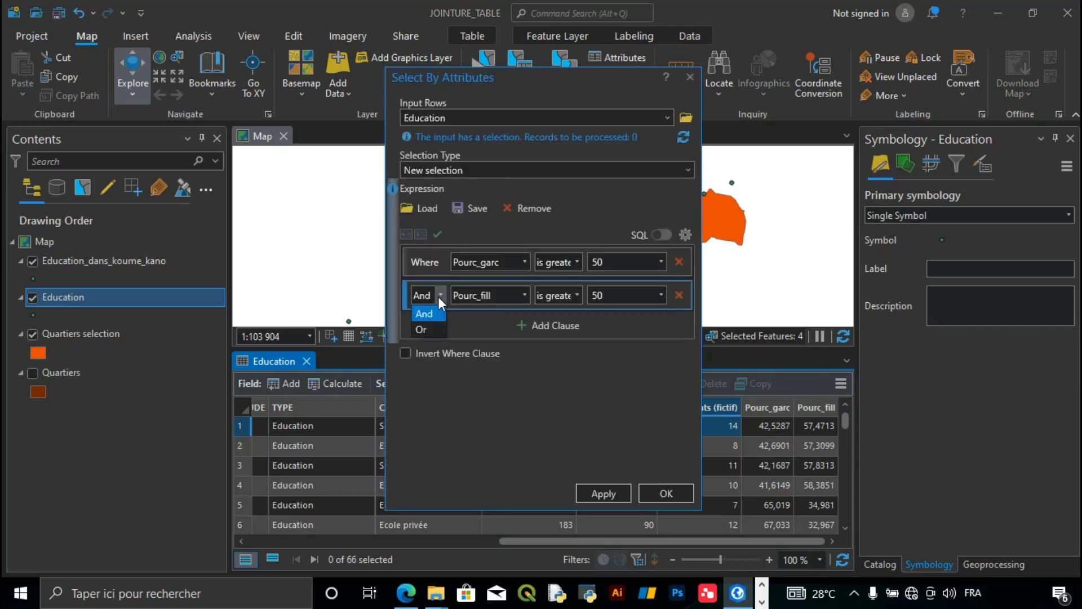
left_click(428, 331)
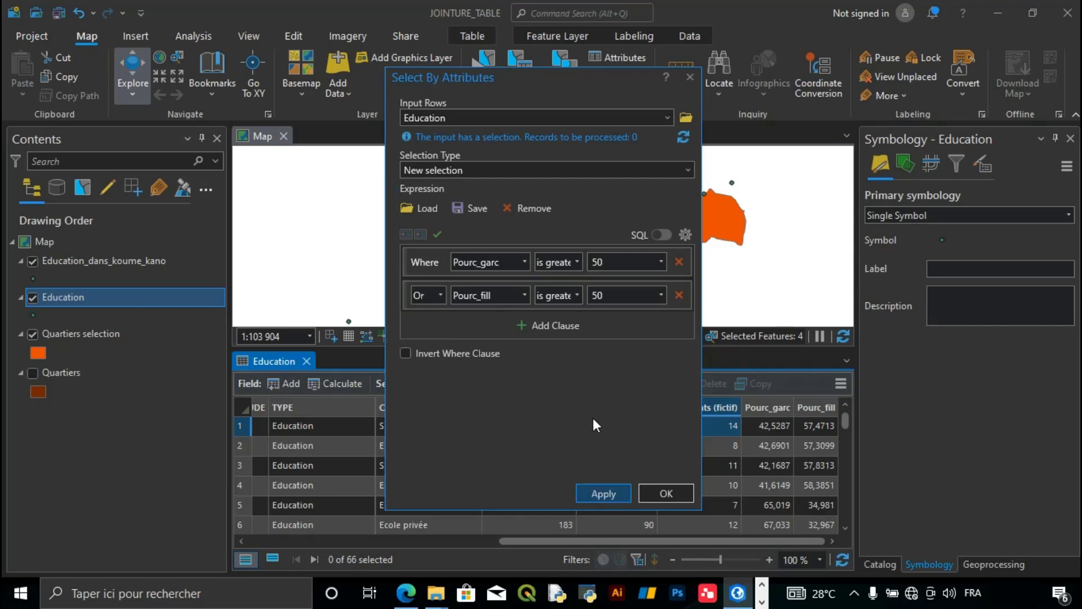
left_click(599, 493)
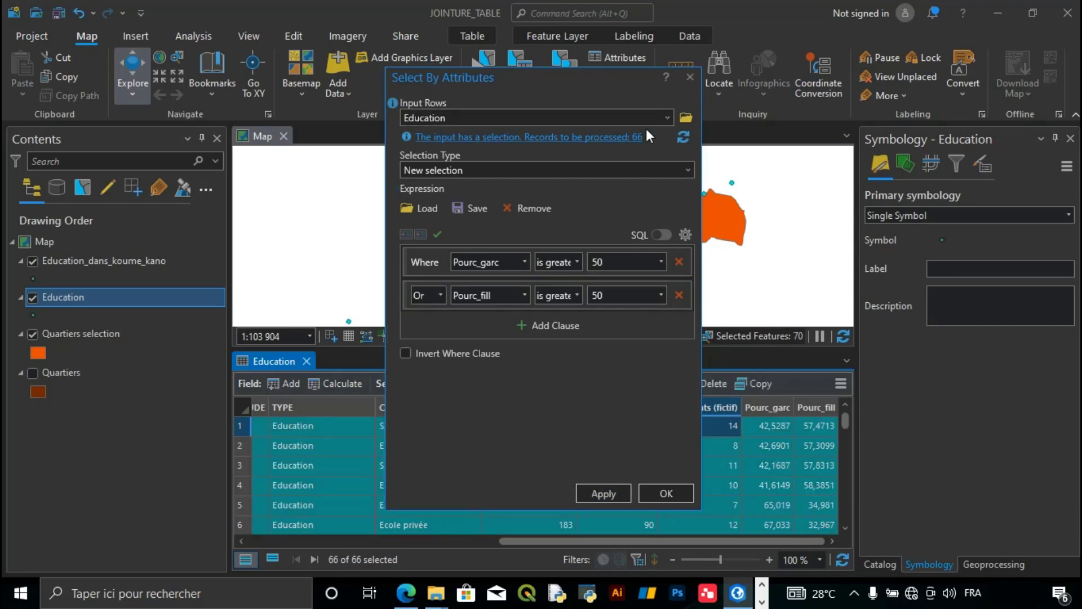
left_click(685, 83)
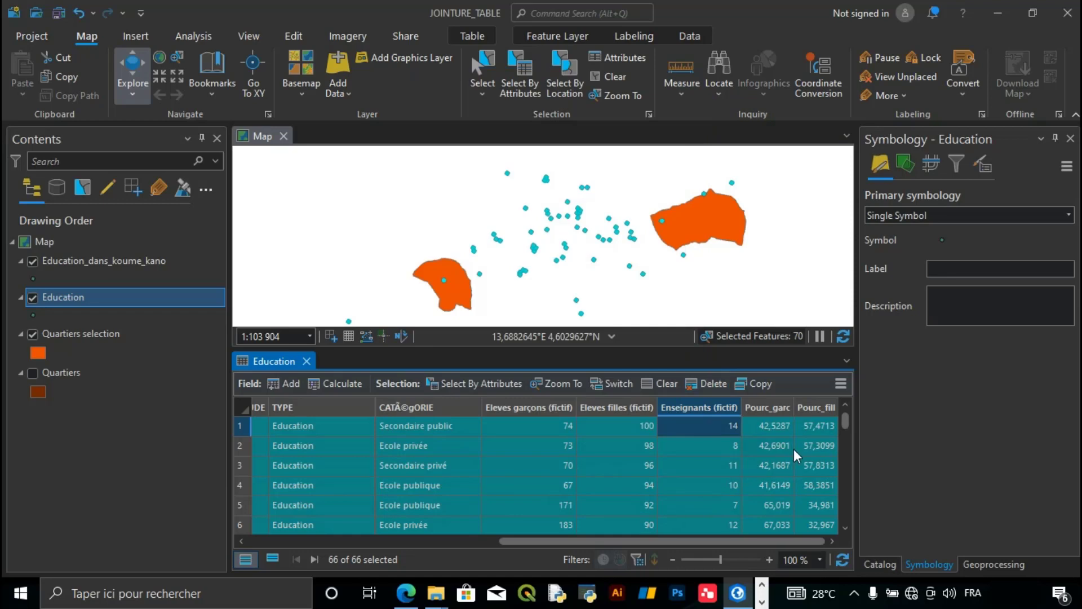
Step: Review the selected Education records from first to last, comparing their boys' and girls' percentages
scroll(795, 457, "down", 3)
scroll(795, 459, "down", 6)
scroll(796, 474, "down", 8)
scroll(796, 470, "down", 5)
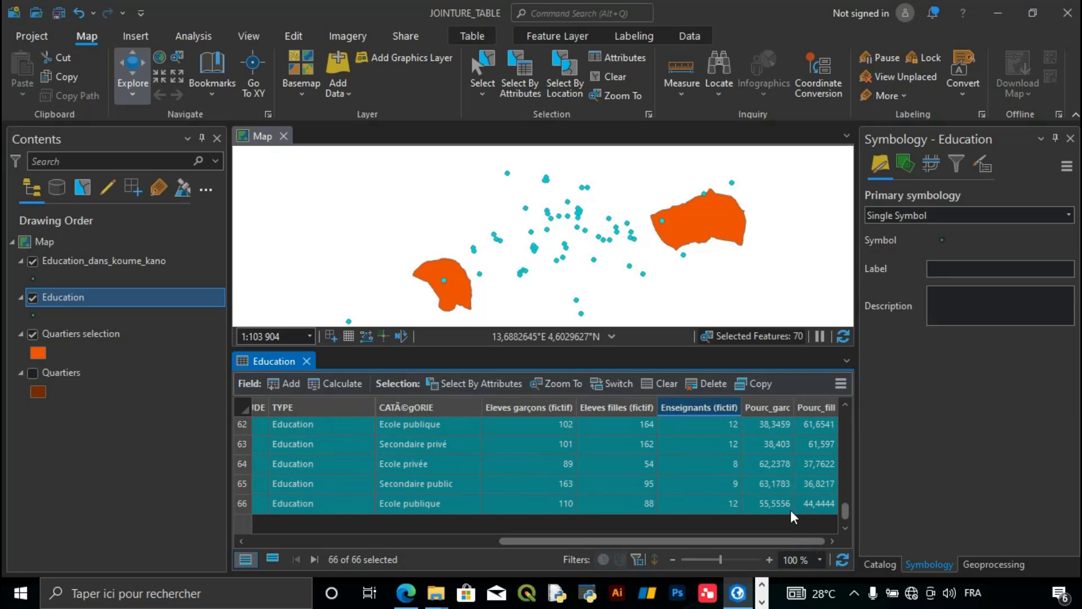
scroll(779, 505, "up", 10)
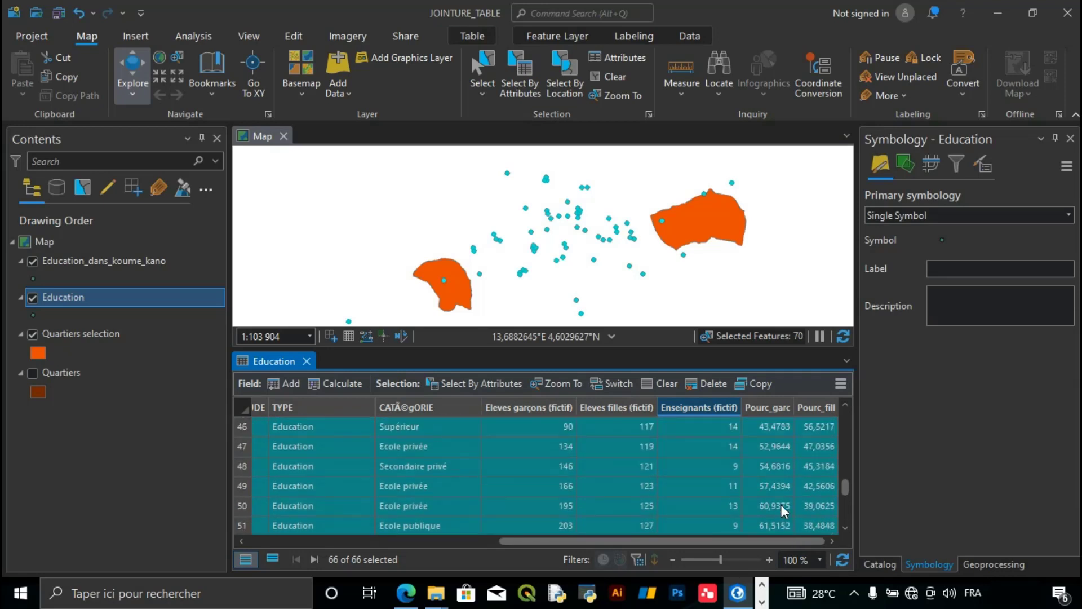
scroll(780, 503, "up", 11)
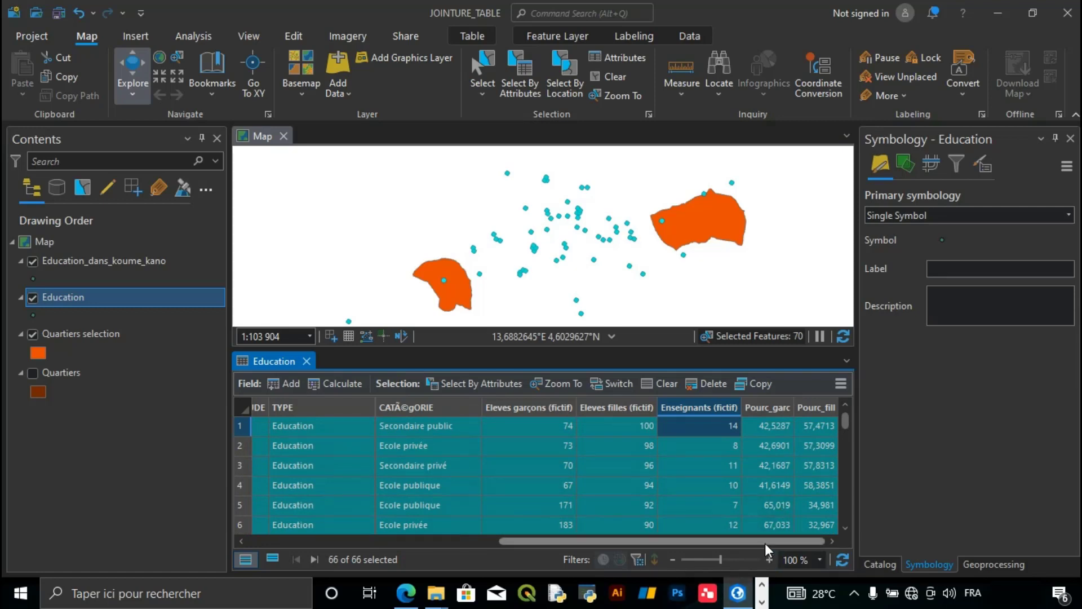
left_click_drag(765, 543, 769, 602)
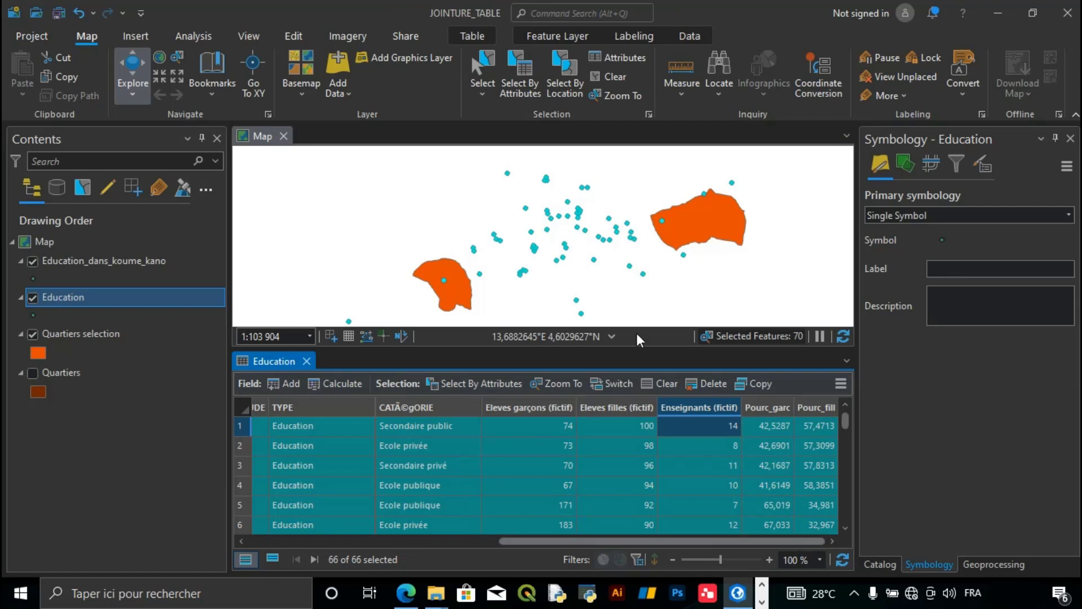
Step: Add an And clause for Enseignants (fictif) is greater than 10 to the Education attribute query, apply it and close Select By Attributes
left_click(512, 74)
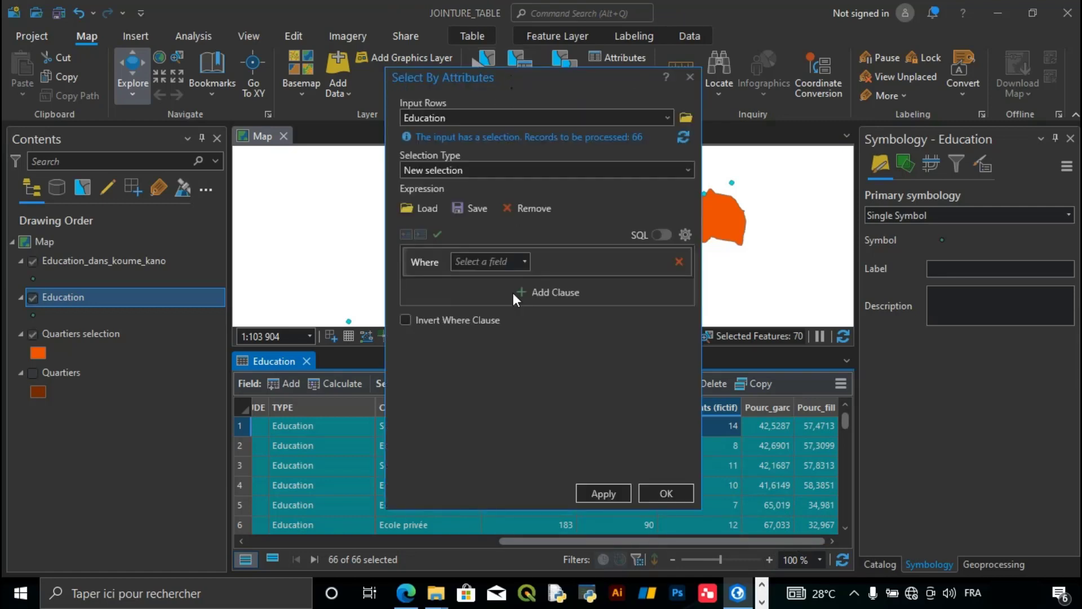
left_click(550, 330)
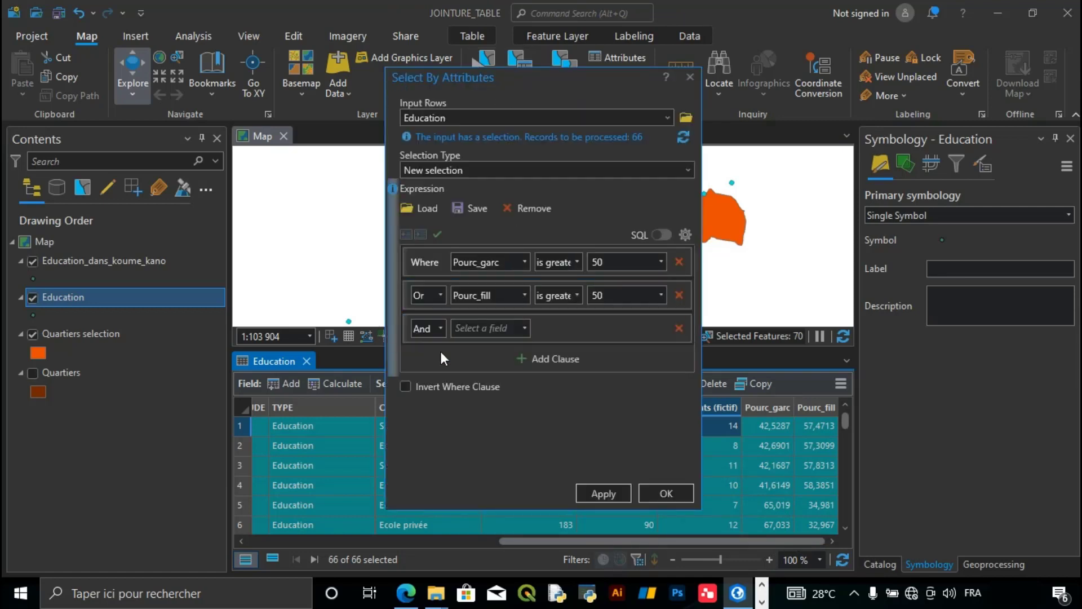
left_click(525, 324)
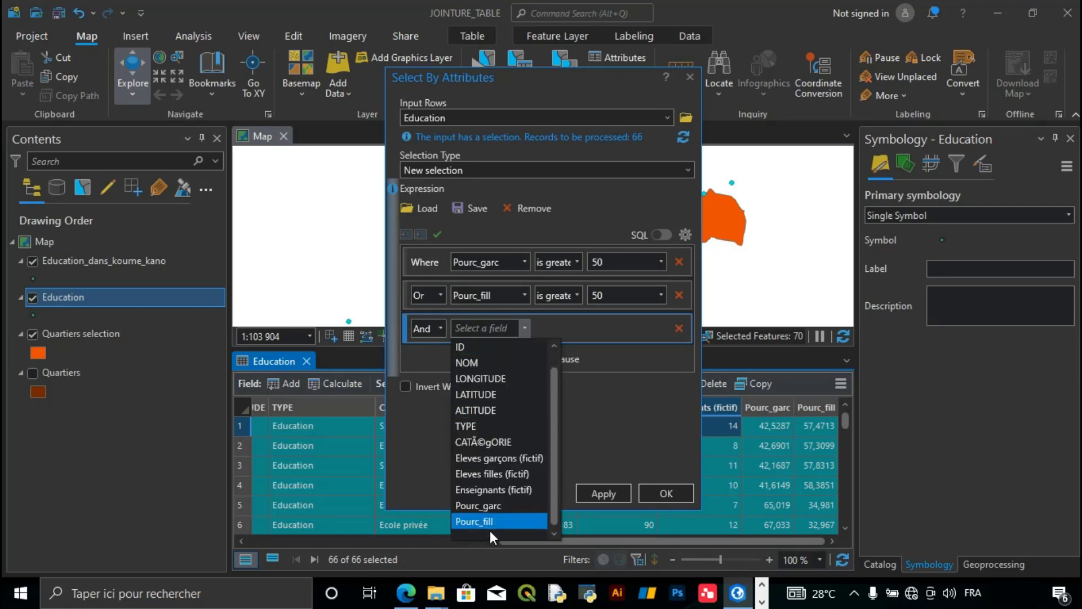
scroll(480, 496, "up", 1)
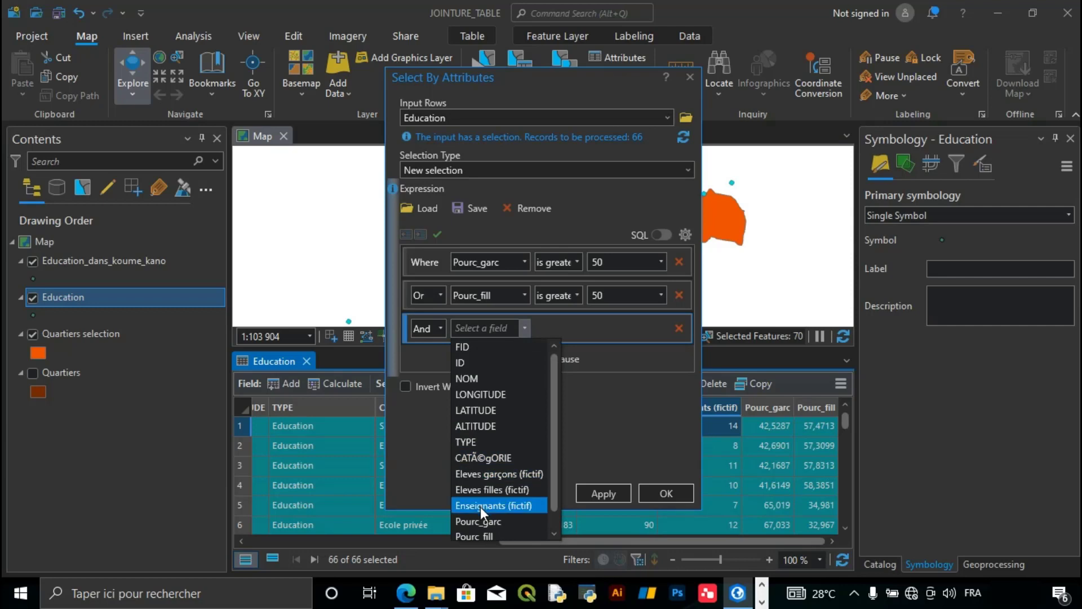
left_click(480, 506)
left_click(578, 329)
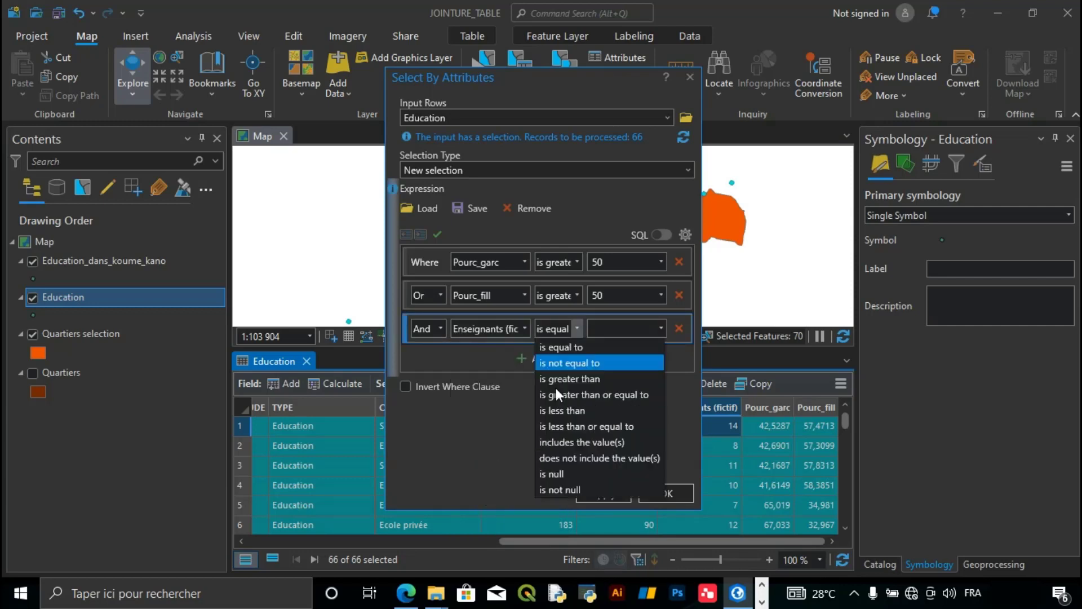
left_click(556, 386)
left_click(620, 333)
type("12")
key("BackSpace")
type("0")
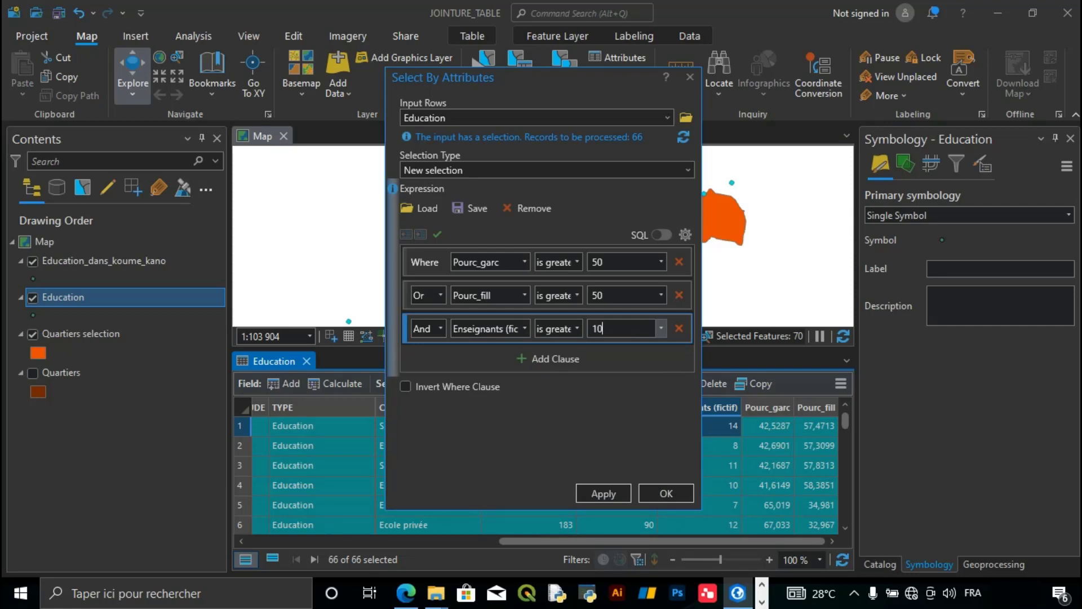
left_click(607, 493)
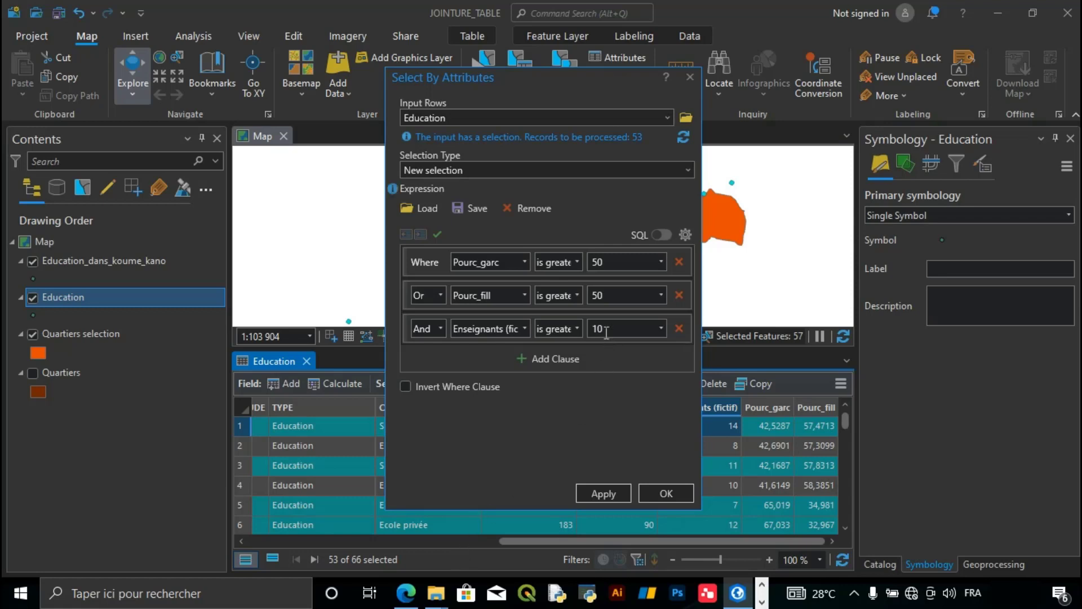
left_click(667, 493)
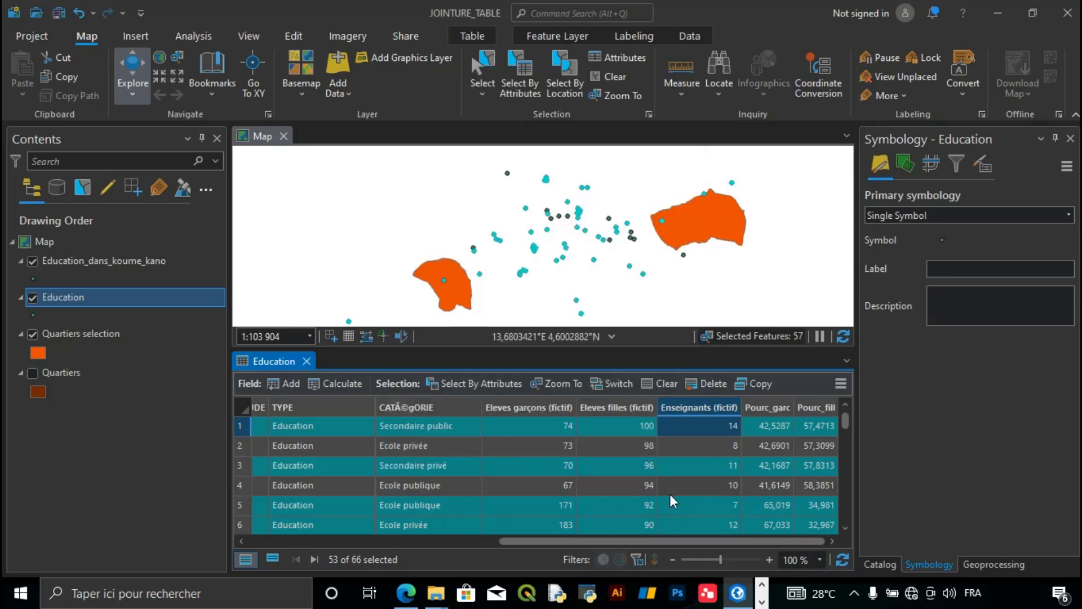
Step: Make a new layer from the selected Education features and recolour its point symbol dark red
right_click(110, 296)
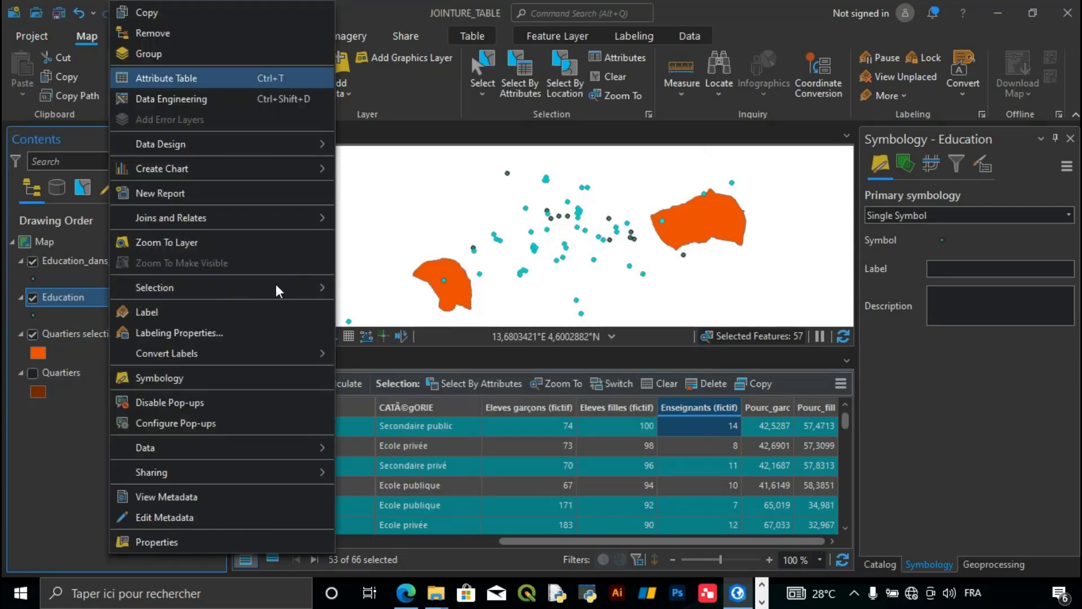
mouse_move(245, 286)
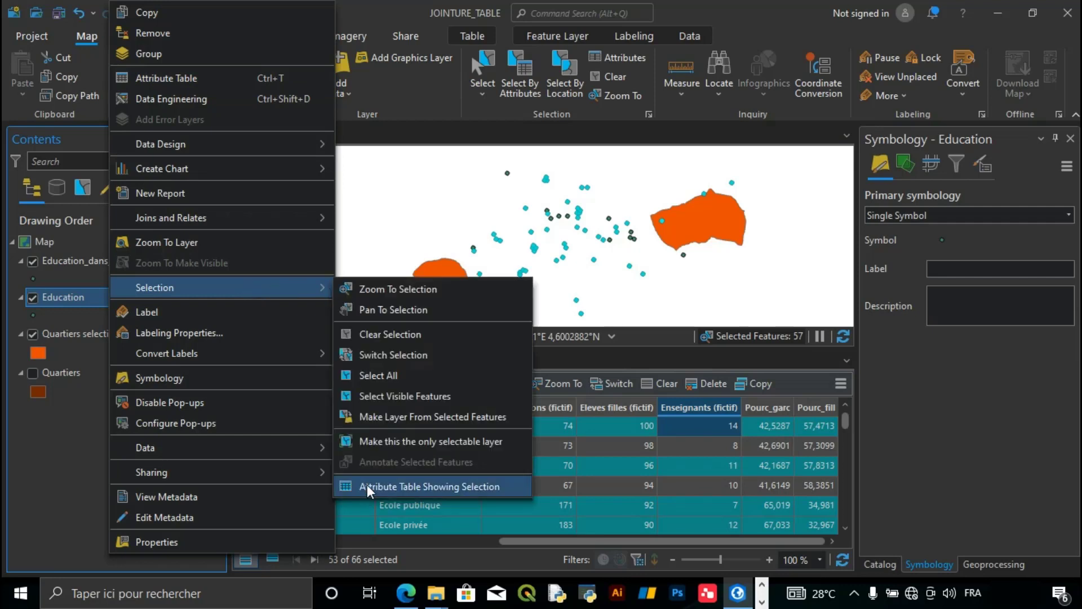
left_click(376, 417)
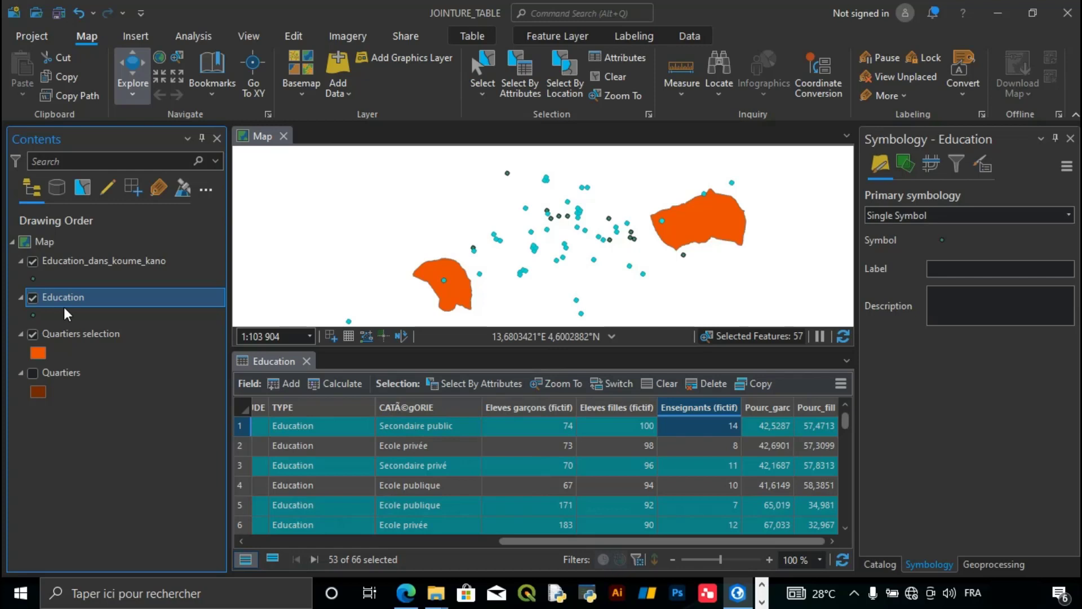
left_click(32, 279)
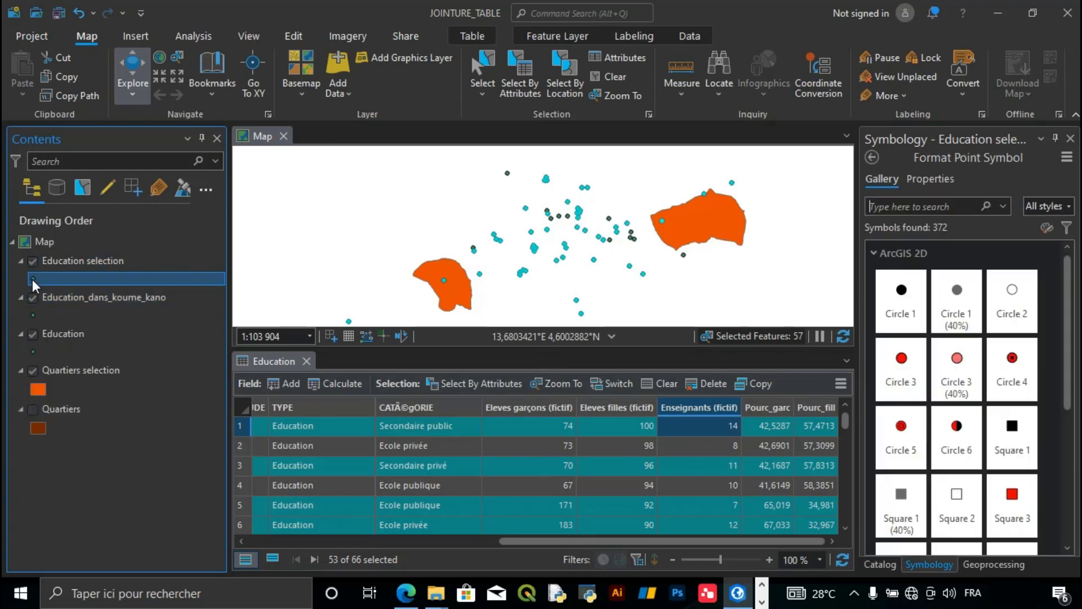
right_click(32, 279)
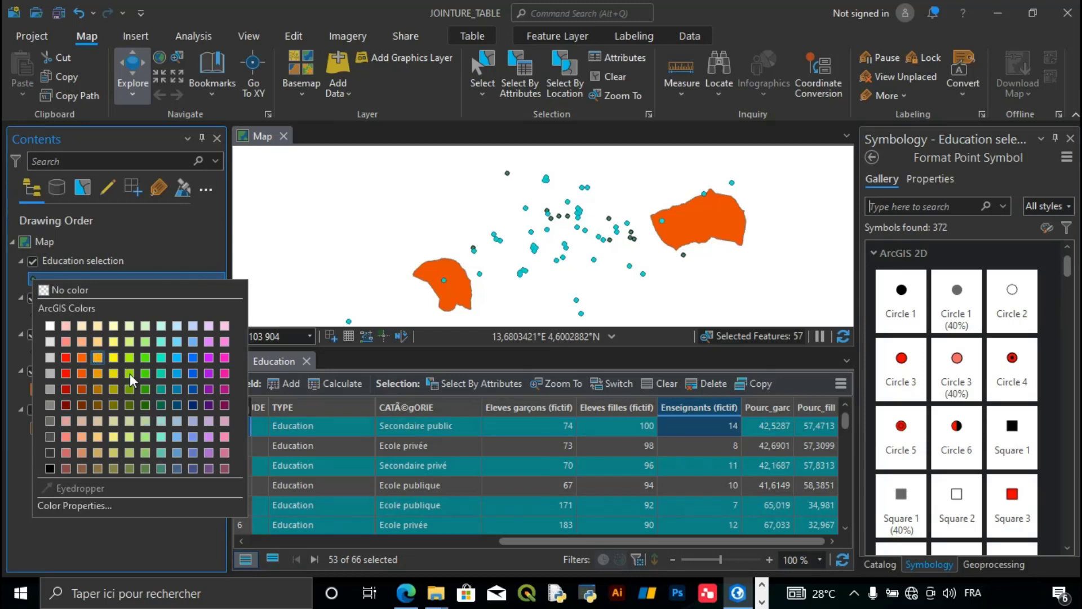
left_click(144, 406)
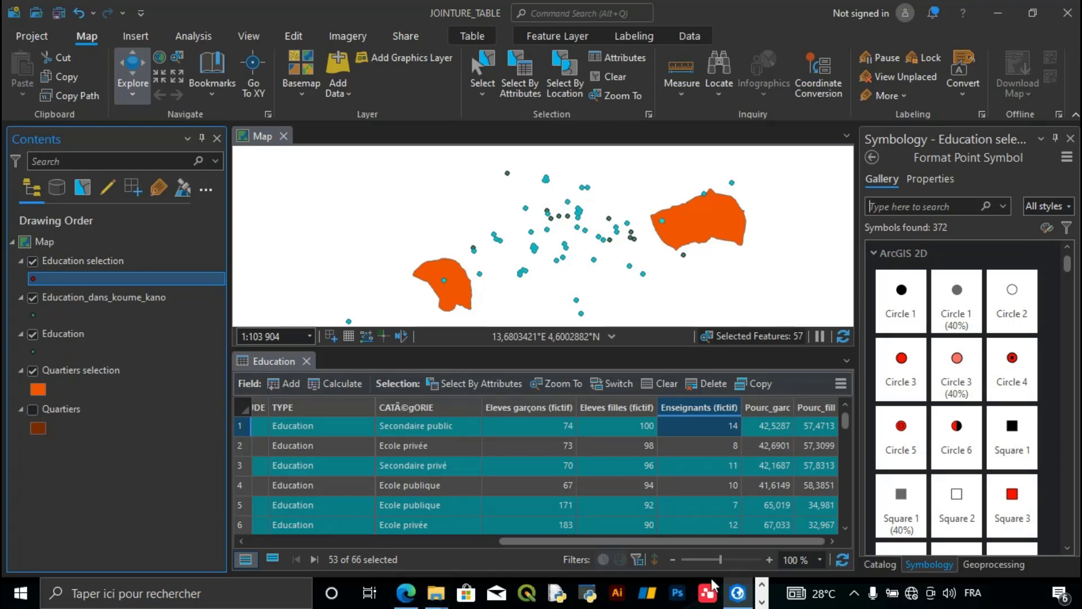
Step: Switch to PowerPoint to reread the third requirement on the Besoins slide and return to the JOINTURE_TABLE project in ArcGIS Pro
left_click(762, 602)
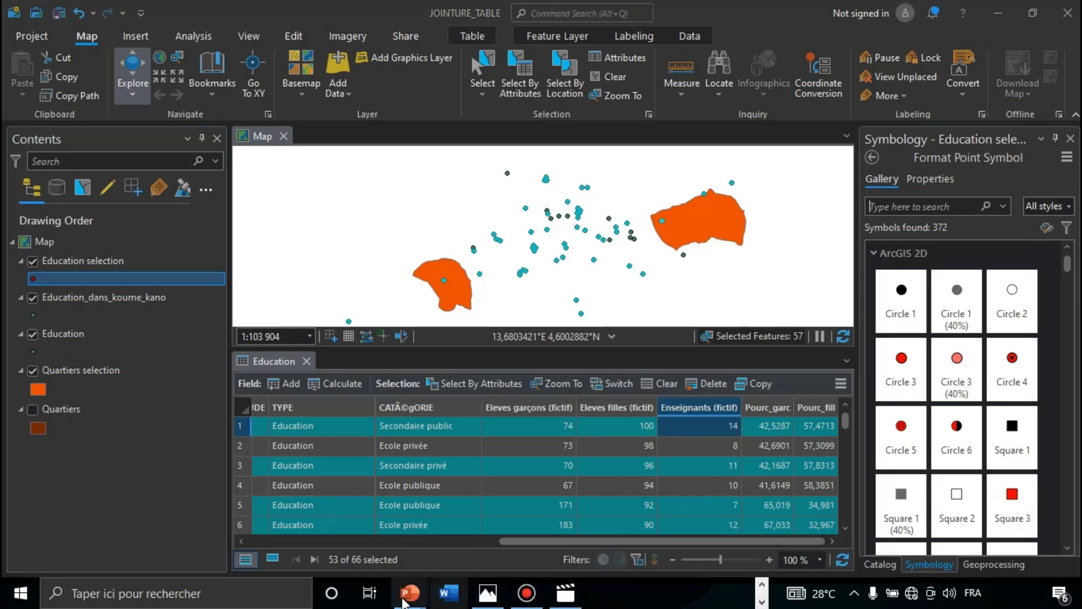
mouse_move(410, 593)
left_click(580, 541)
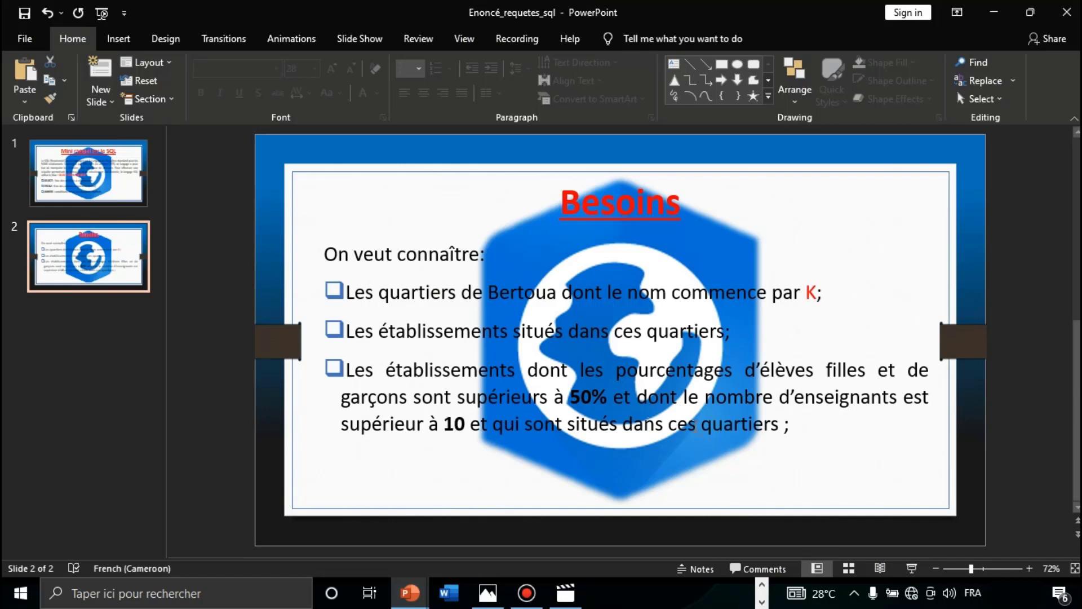
left_click(762, 584)
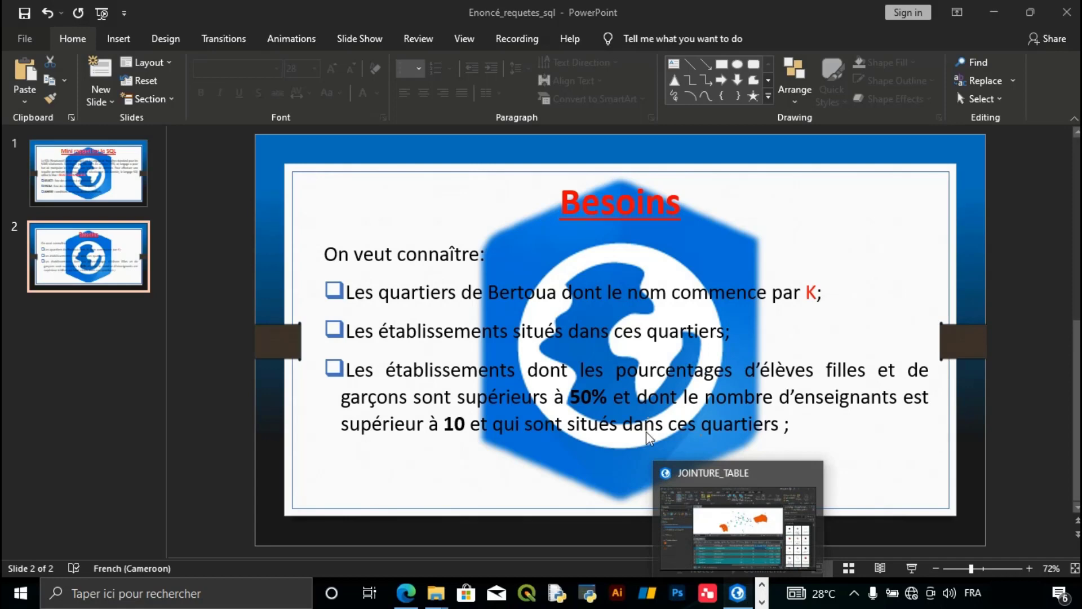
left_click(737, 524)
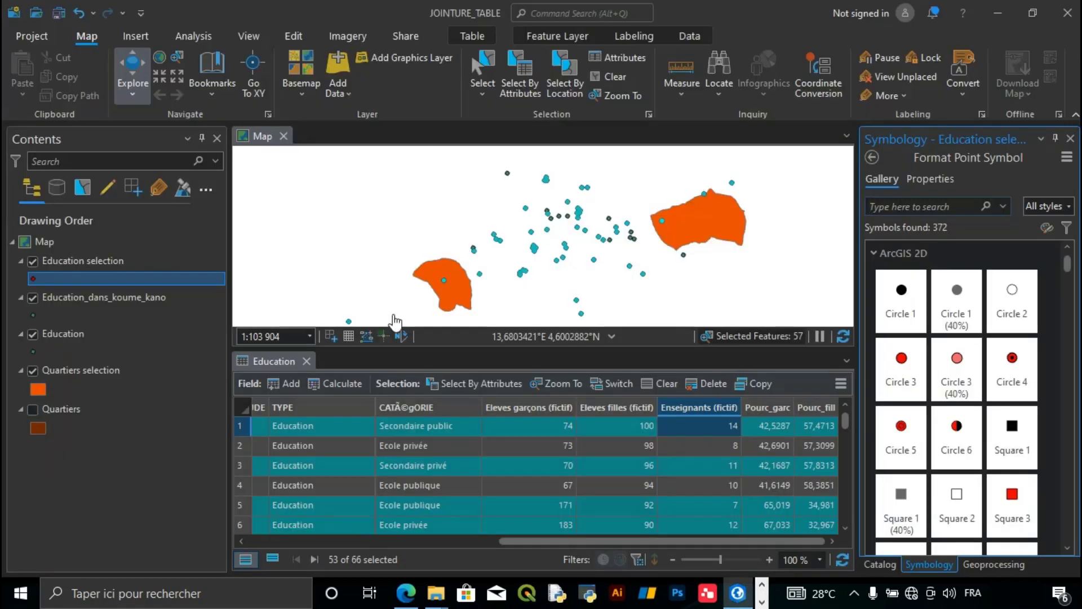
Step: Select the Education selection features that are Within the Quartiers selection layer using Select By Location
left_click(562, 66)
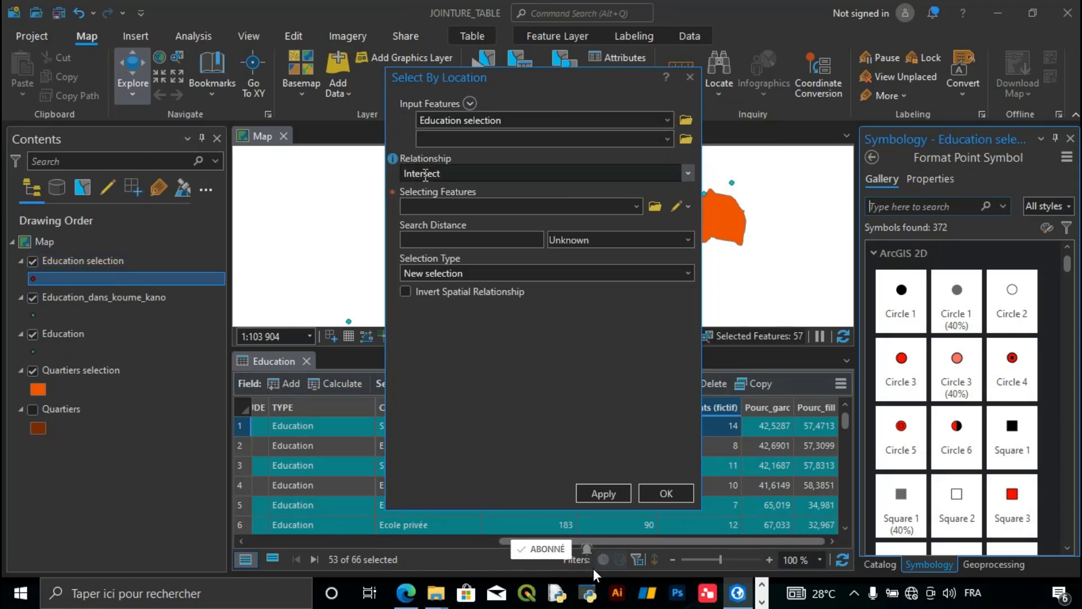
left_click(688, 173)
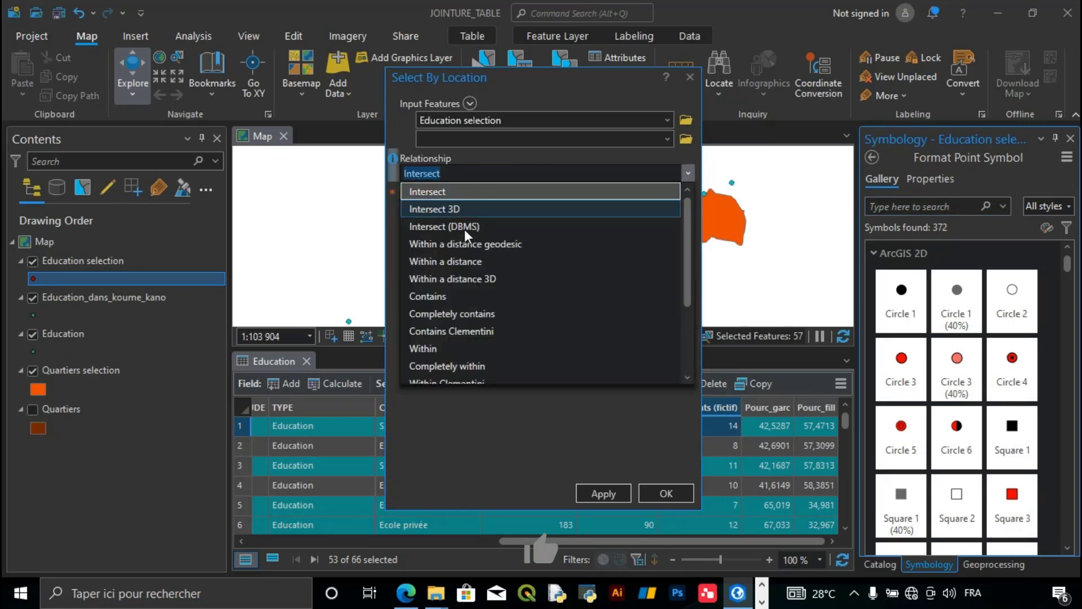
left_click(428, 349)
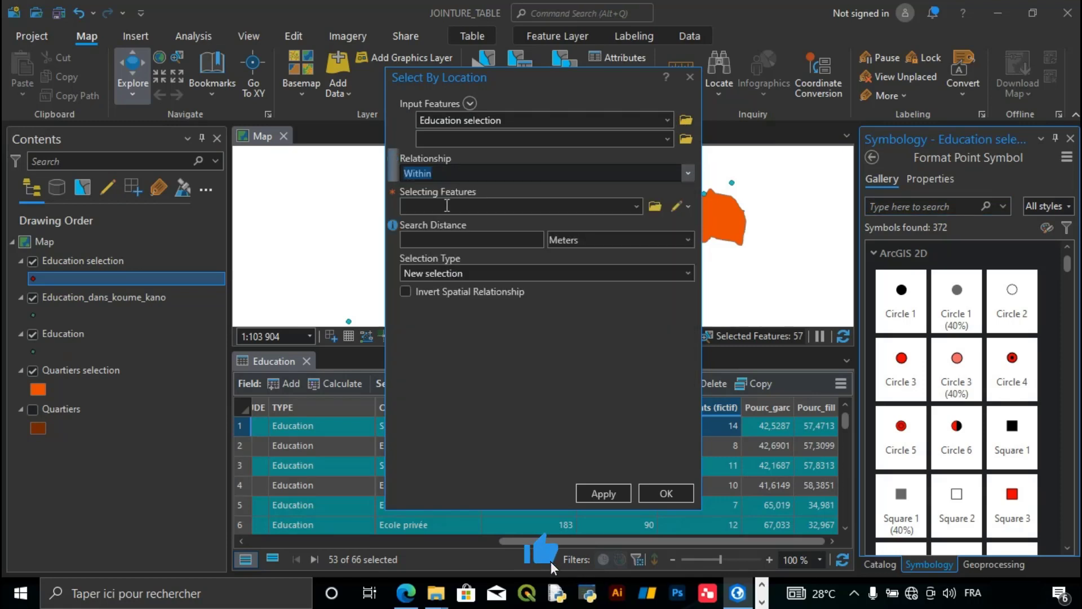
left_click(636, 206)
left_click(494, 278)
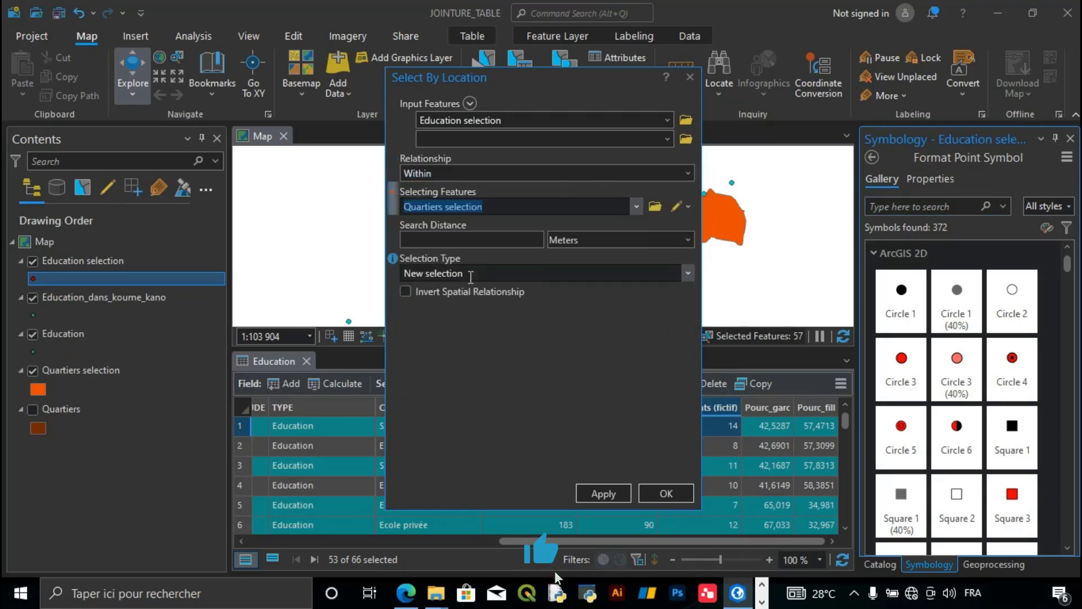
left_click(488, 209)
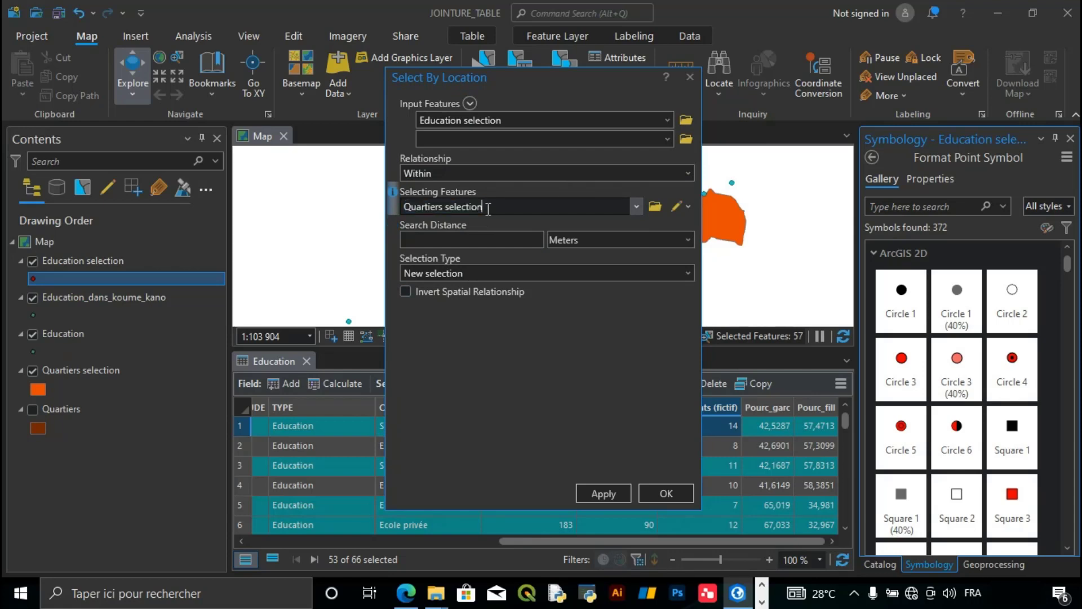
left_click(441, 176)
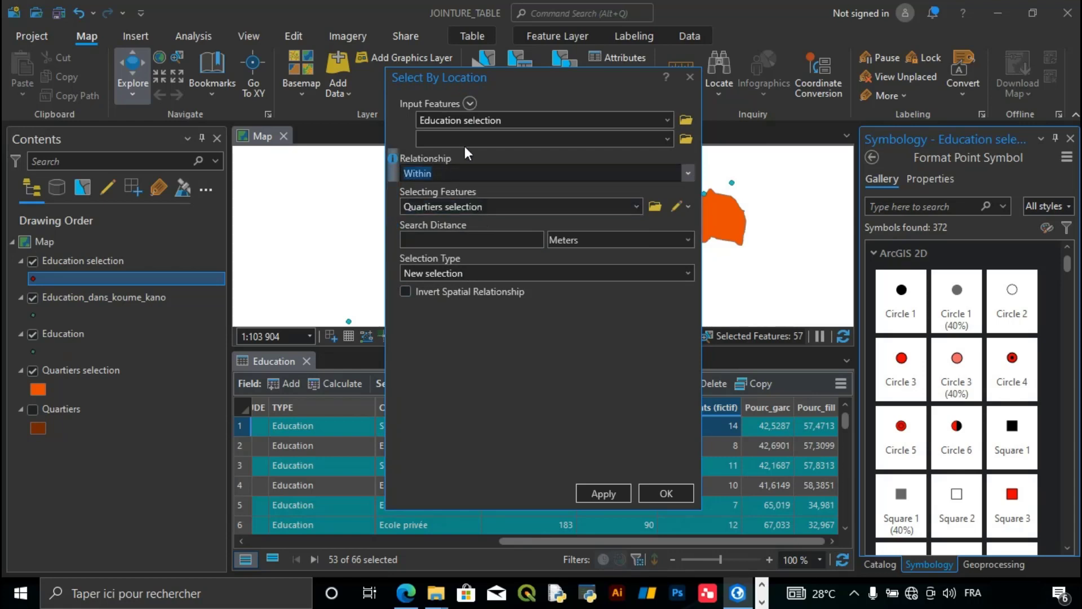
left_click(483, 207)
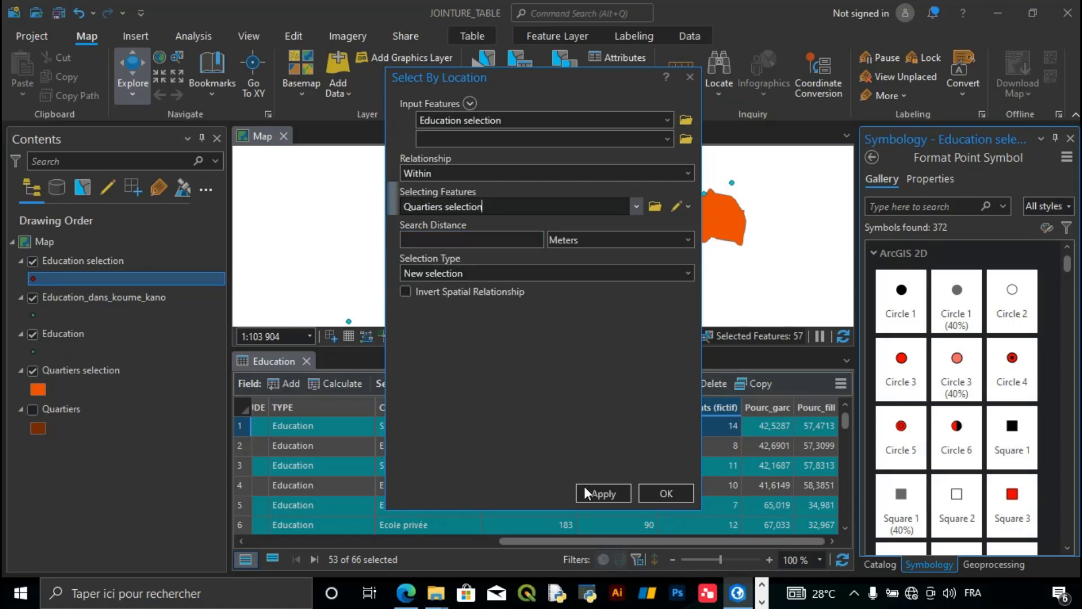
left_click(591, 499)
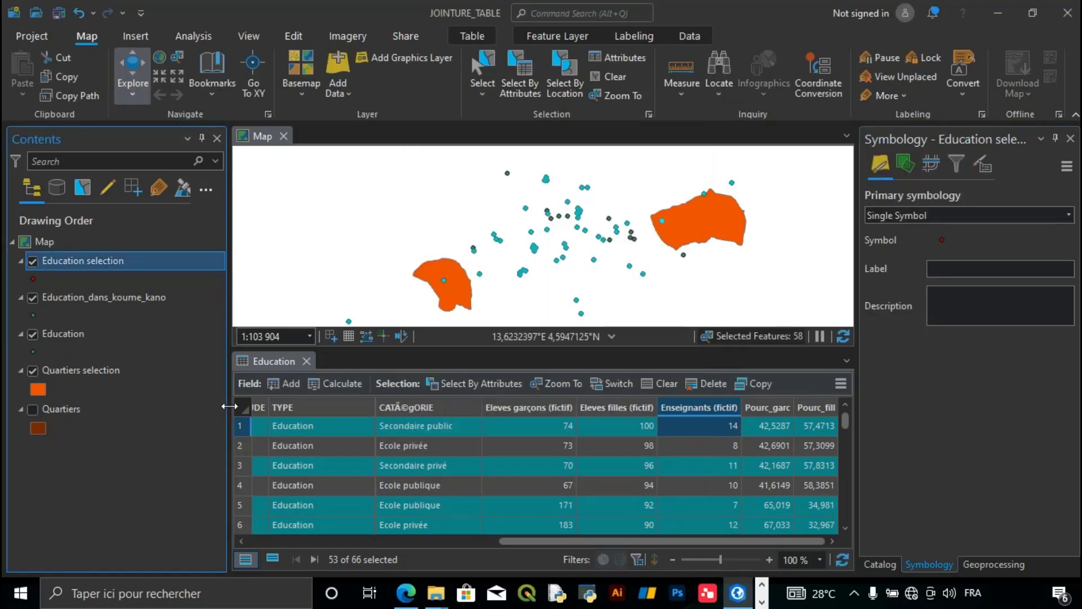
Step: Open the Education selection attribute table and look through its records for the schools picked by location
right_click(138, 261)
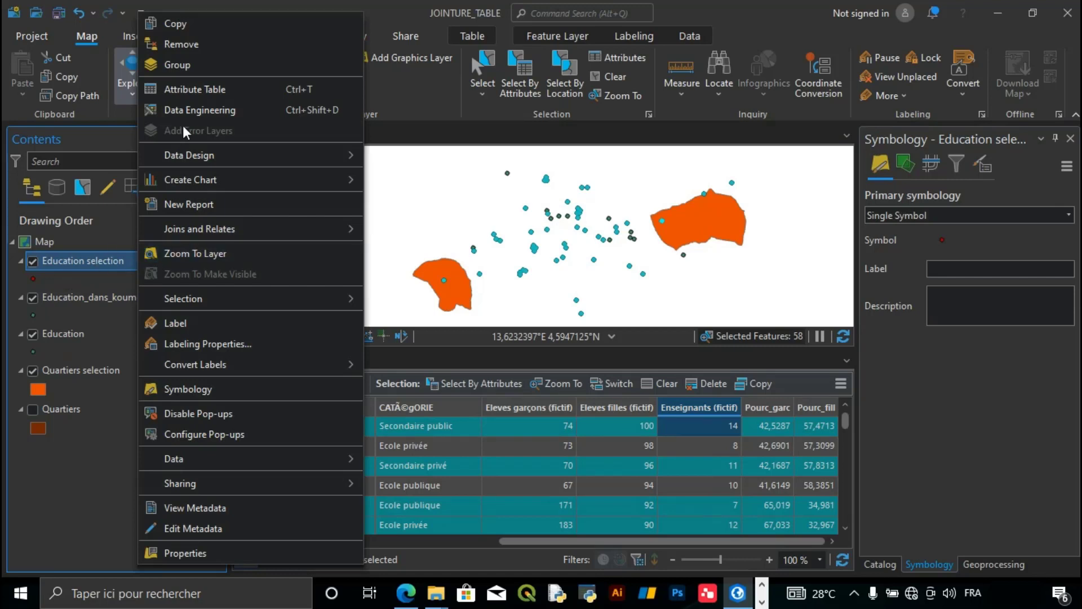
left_click(202, 86)
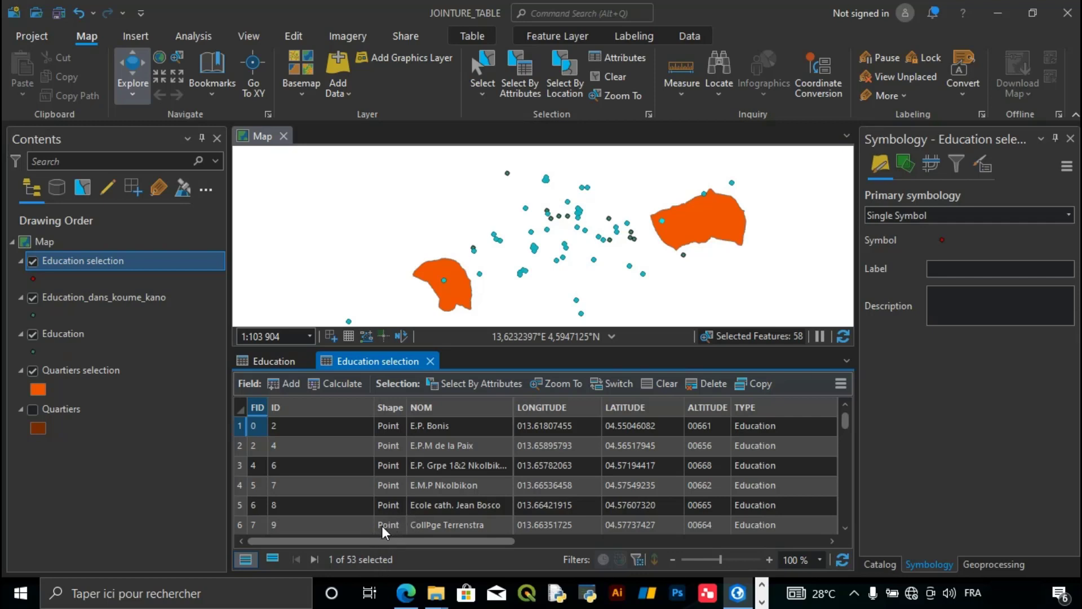
scroll(403, 512, "down", 5)
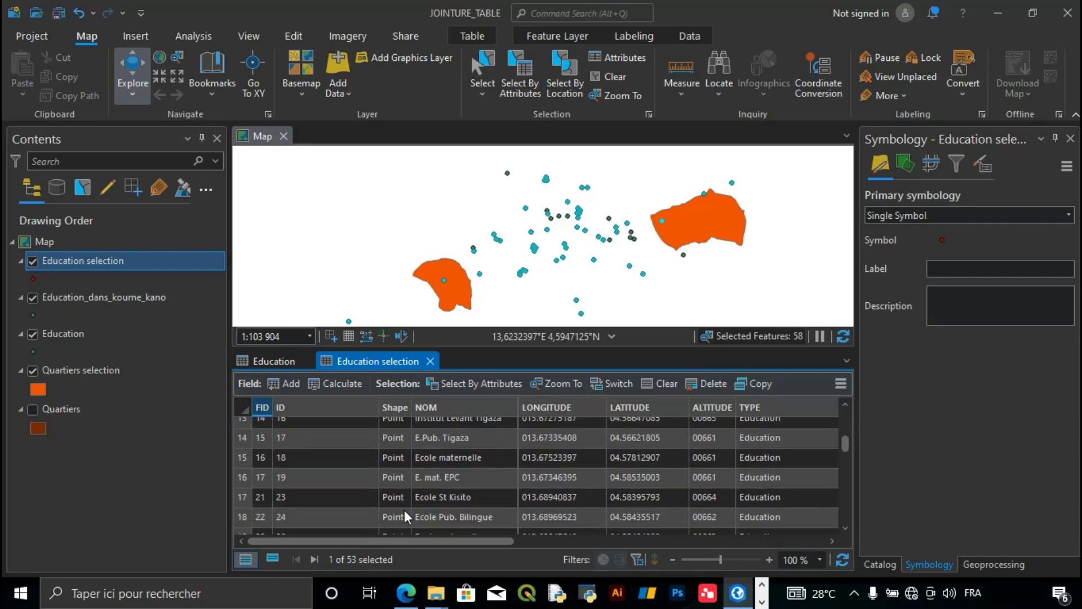
scroll(404, 507, "down", 10)
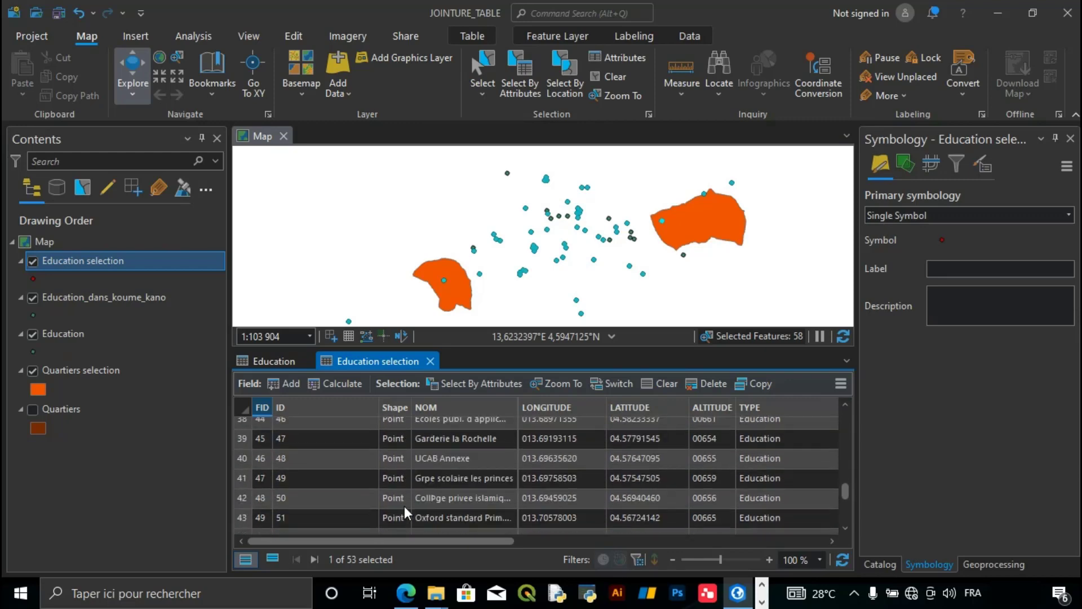
scroll(405, 506, "down", 1)
scroll(404, 505, "up", 3)
scroll(404, 505, "down", 3)
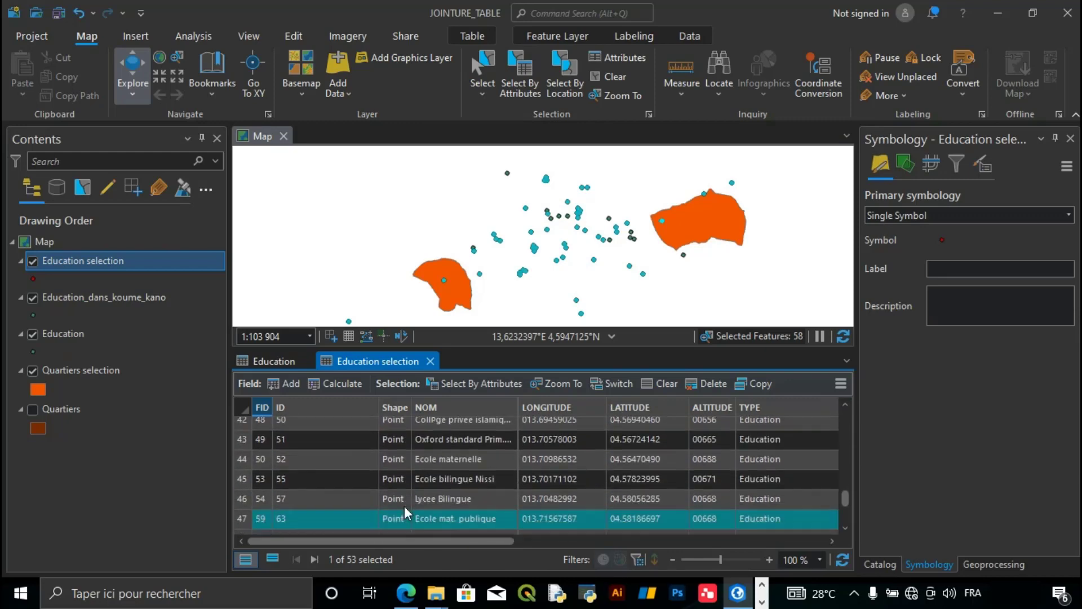
scroll(404, 505, "up", 3)
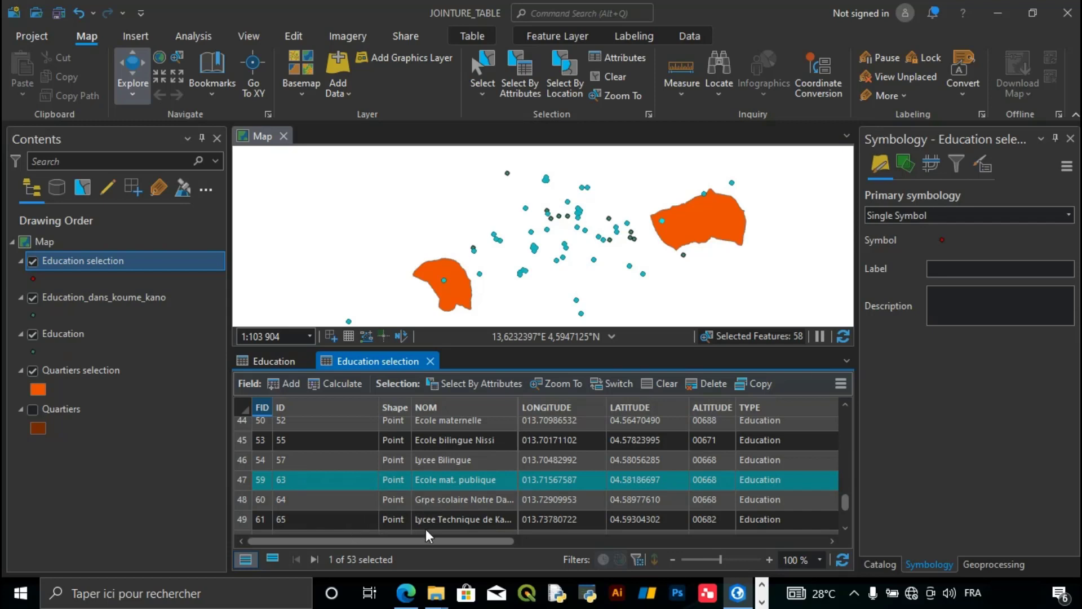
left_click_drag(423, 539, 342, 545)
Step: Make a new layer from the selected features of the Education selection layer
right_click(103, 262)
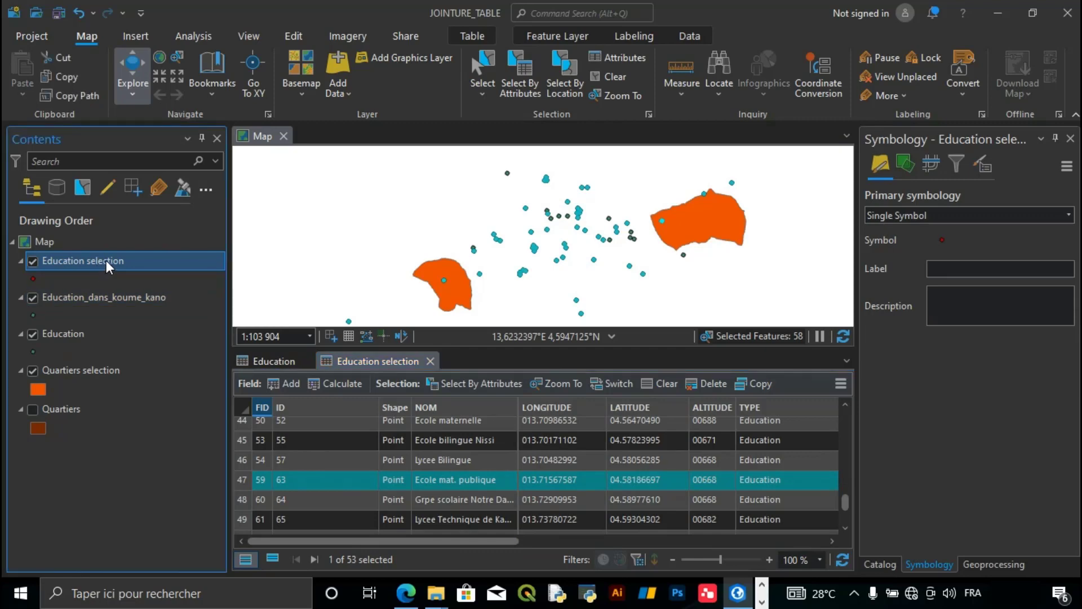
mouse_move(169, 299)
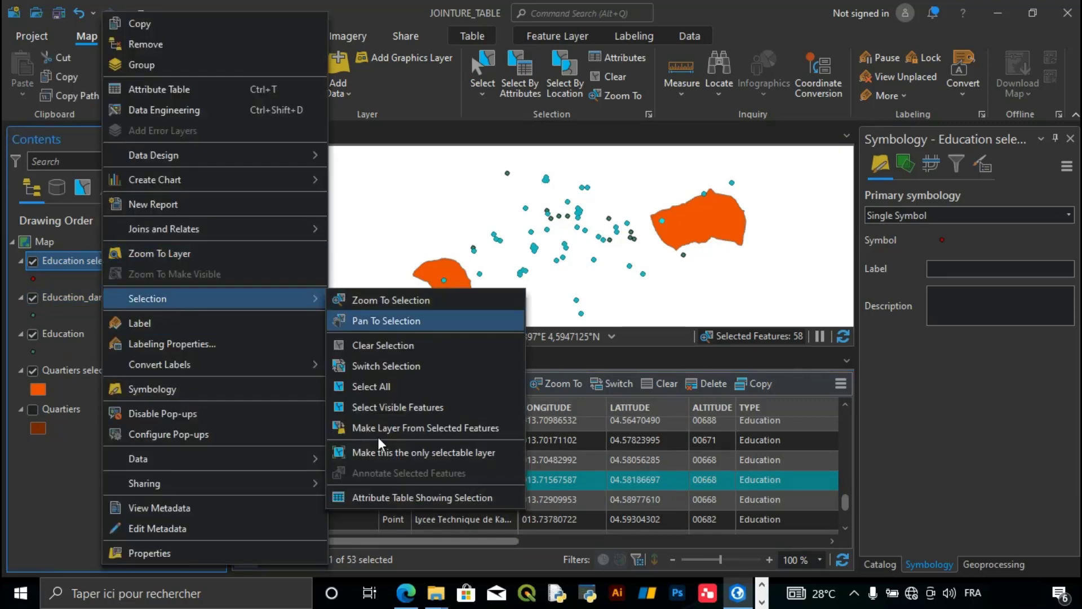
left_click(366, 496)
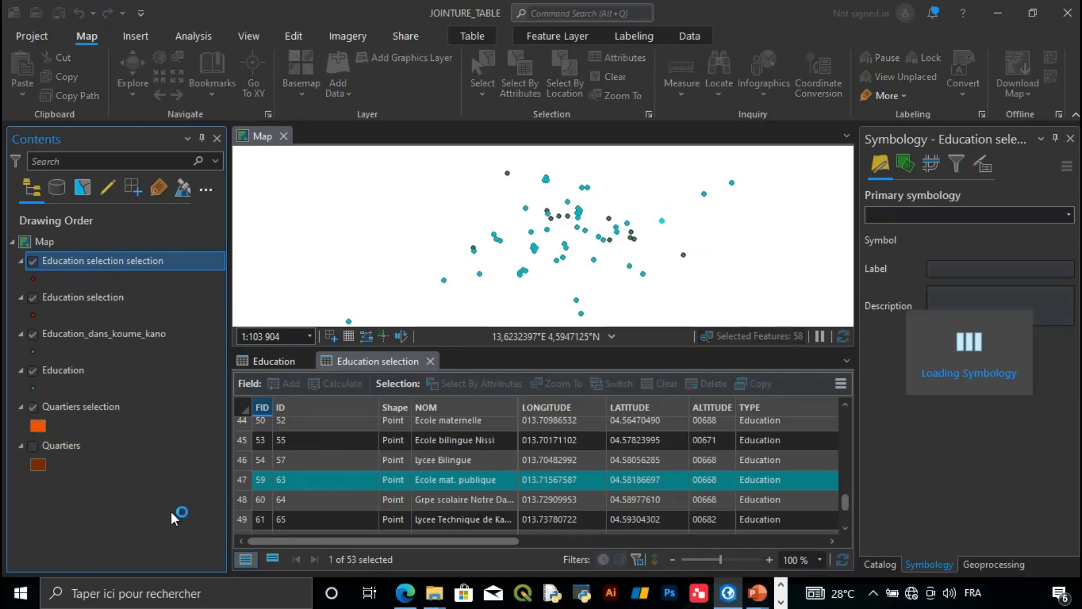
left_click(145, 509)
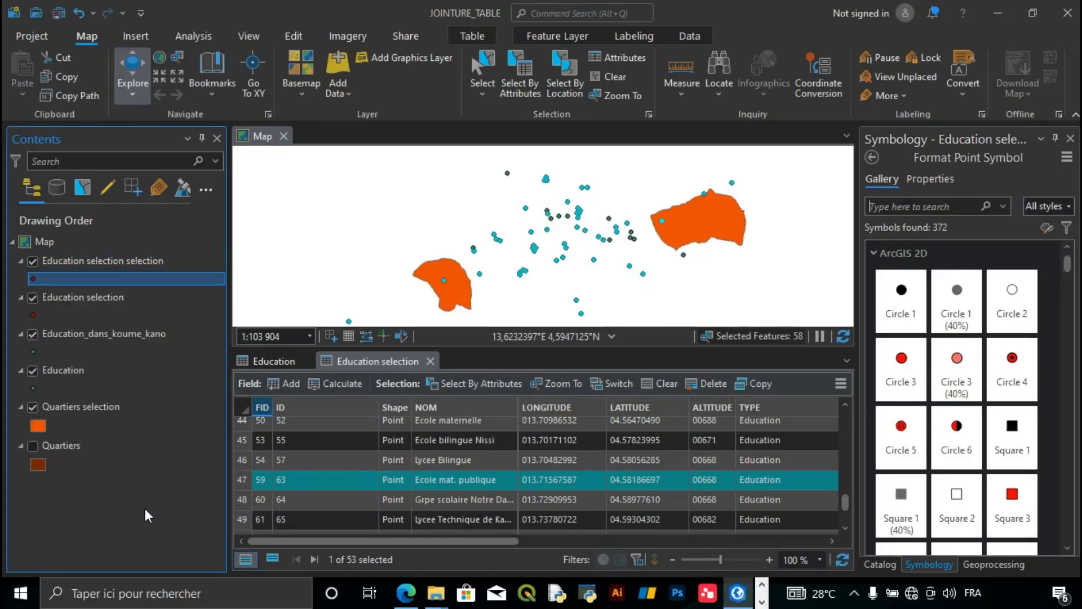
Step: Clear the selection and hide the Education selection, Education_dans_koume_kano, Education and Quartiers selection layers
left_click(609, 79)
left_click(32, 298)
left_click(32, 334)
left_click(32, 371)
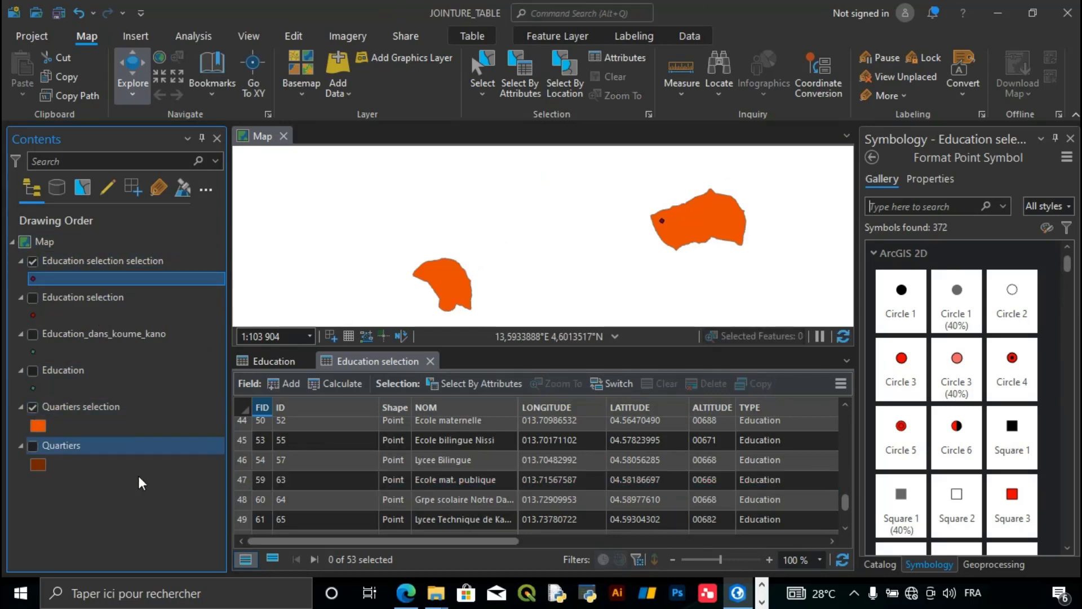
left_click(32, 406)
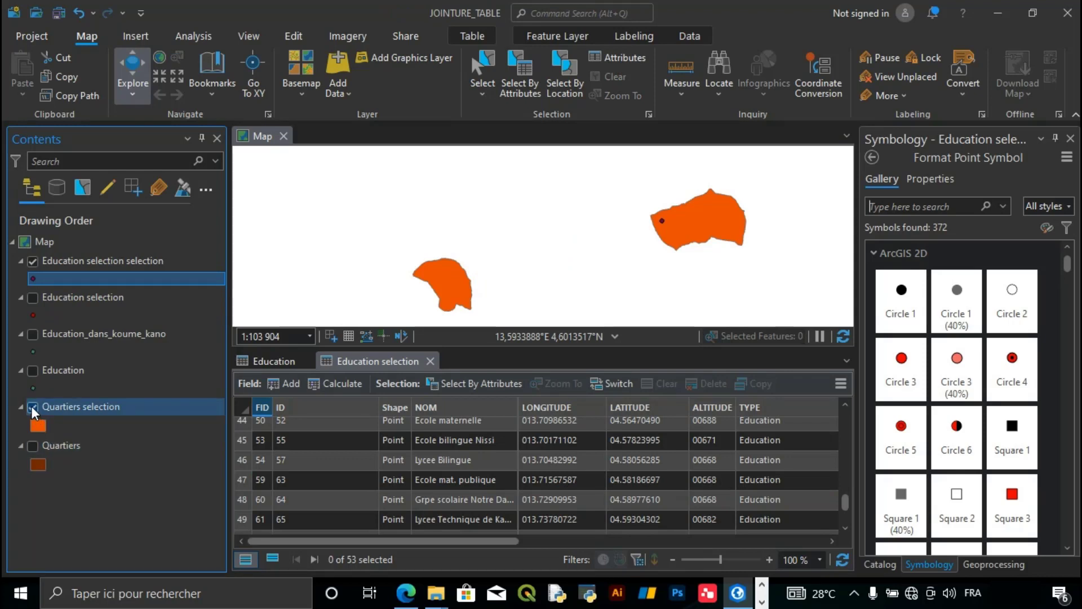
left_click(32, 408)
left_click(121, 446)
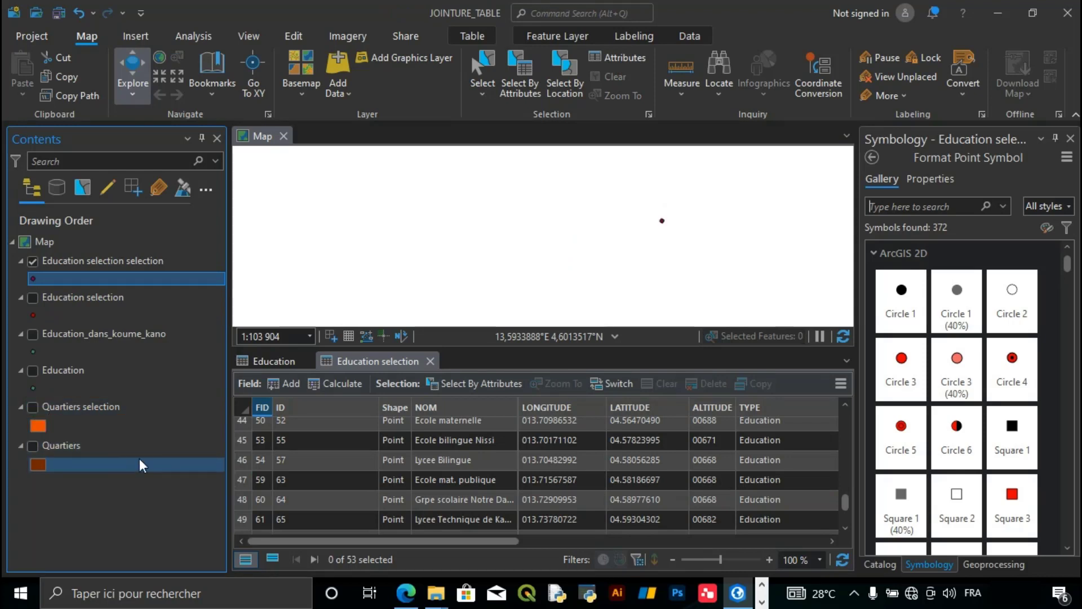